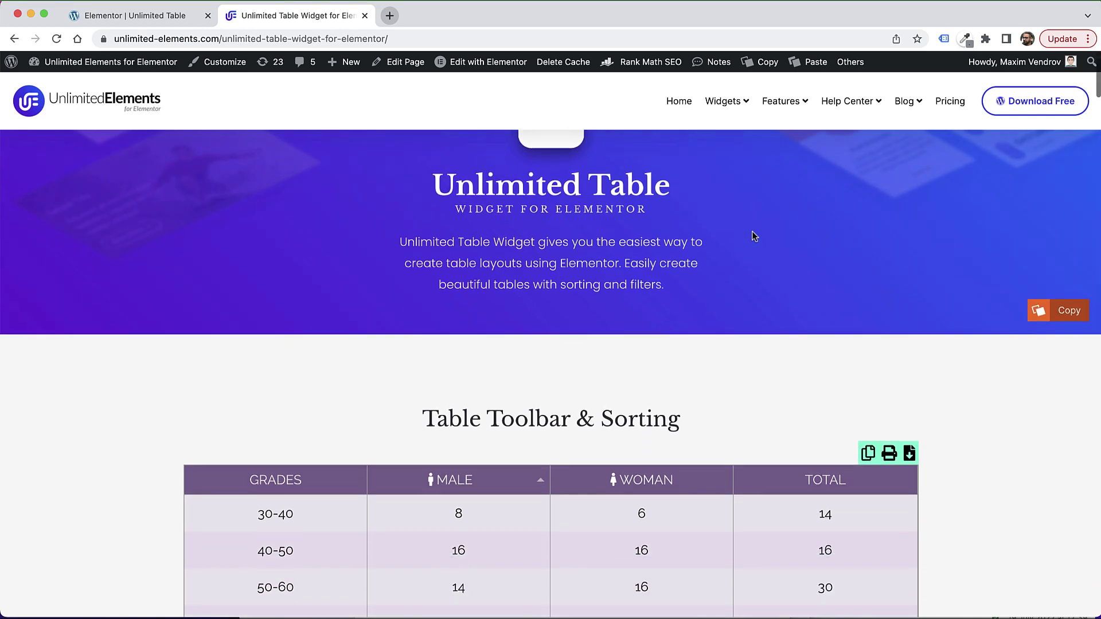
scroll(751, 232, "down", 1)
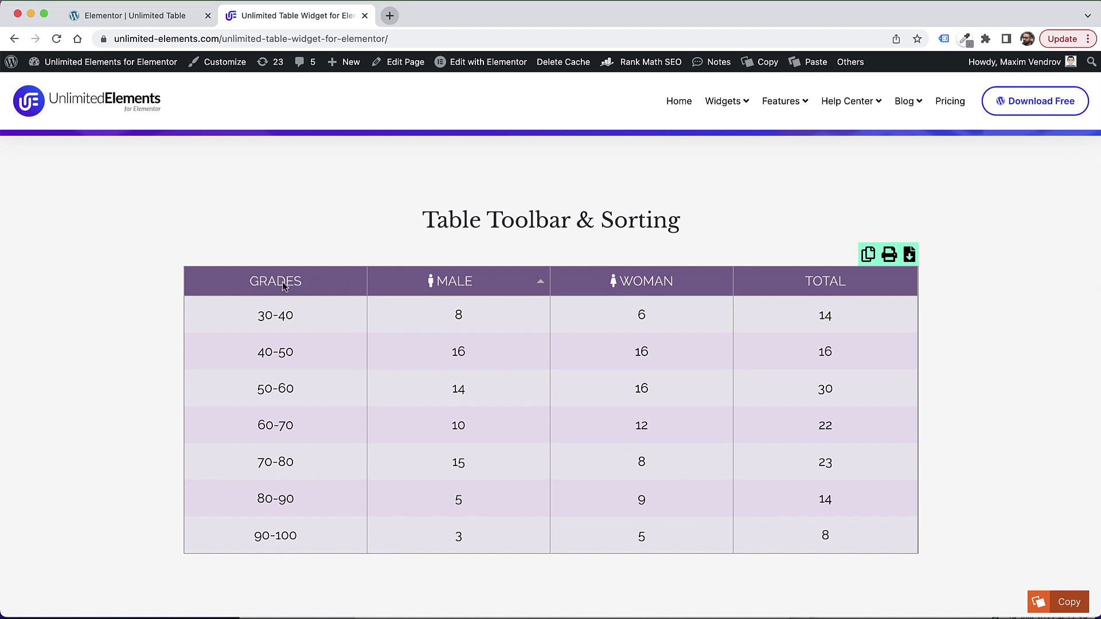
Step: Sort the demo table by the MALE column, ascending and then descending
left_click(519, 288)
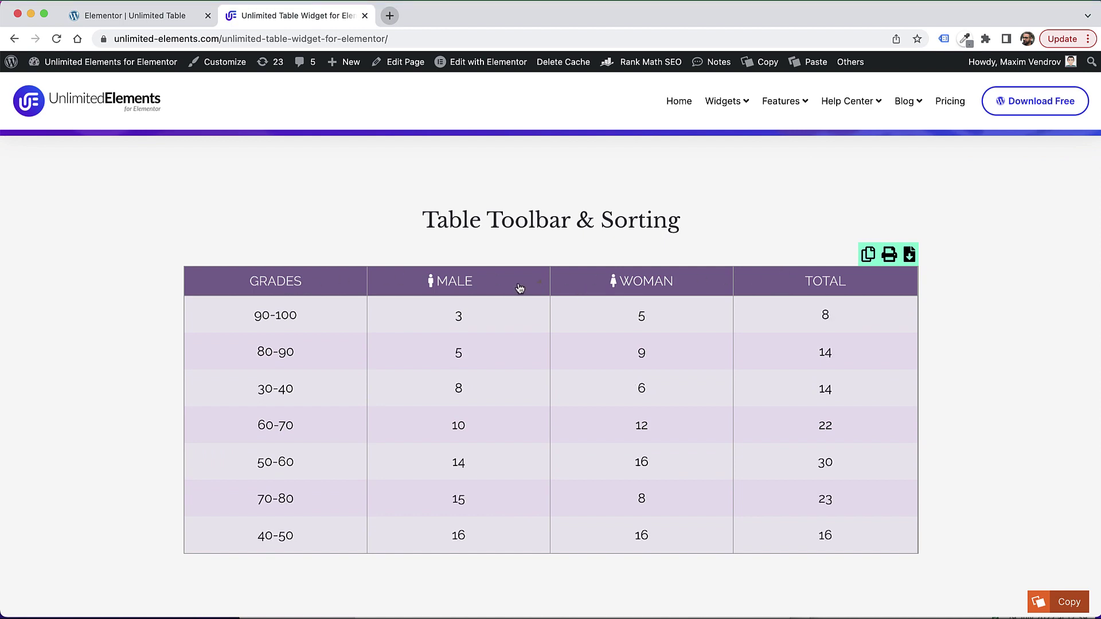
left_click(519, 288)
Step: Filter the Specifications column with 'di'
scroll(594, 225, "down", 18)
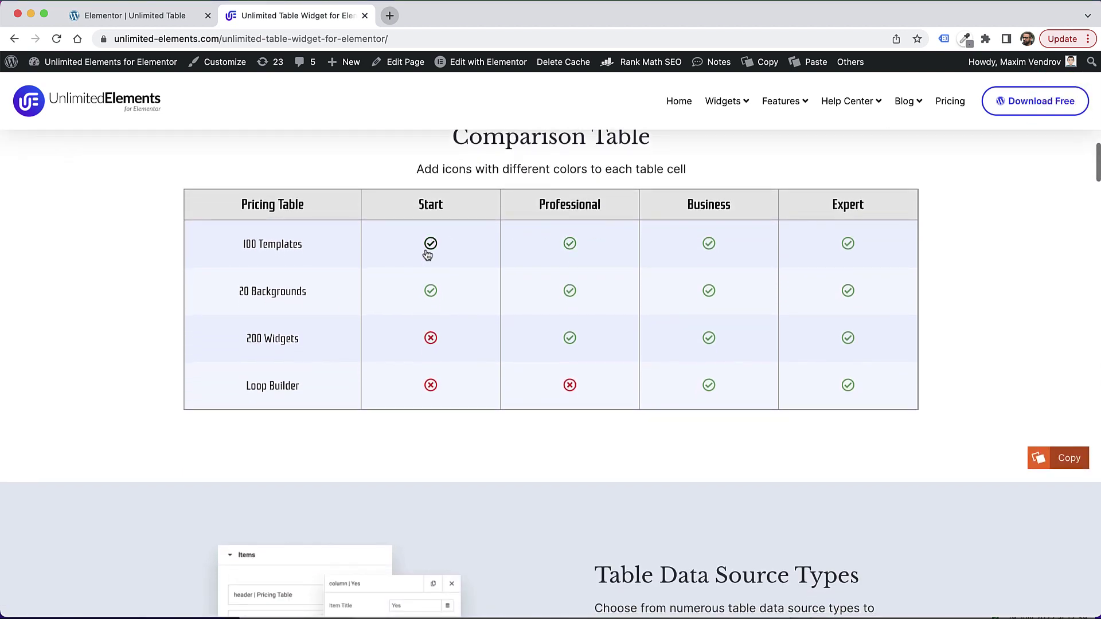
scroll(618, 289, "down", 13)
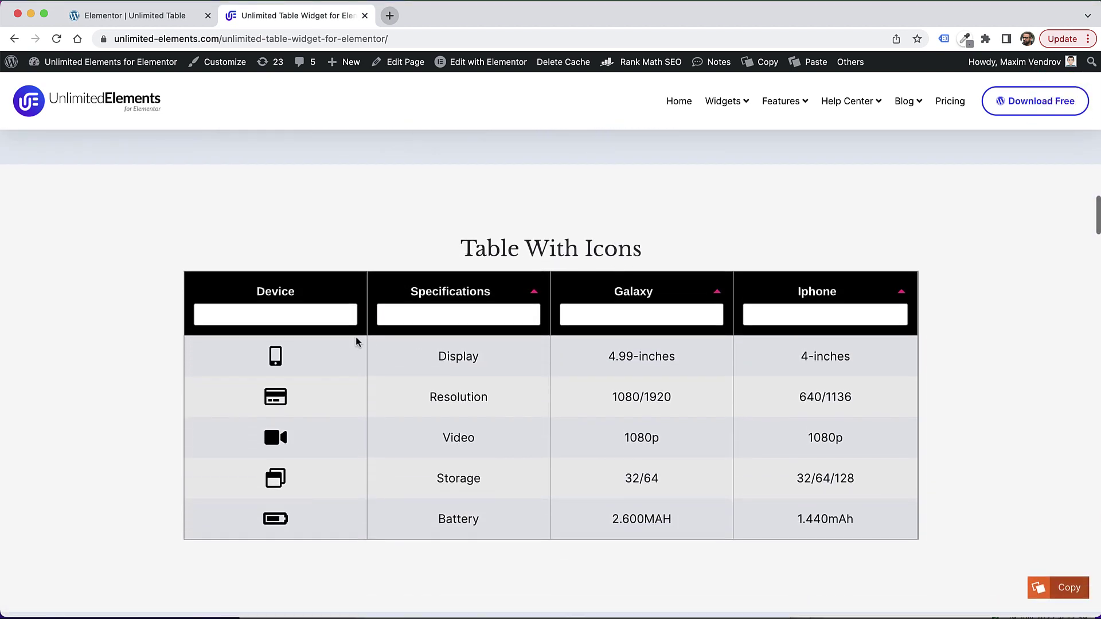
left_click(434, 326)
type("di")
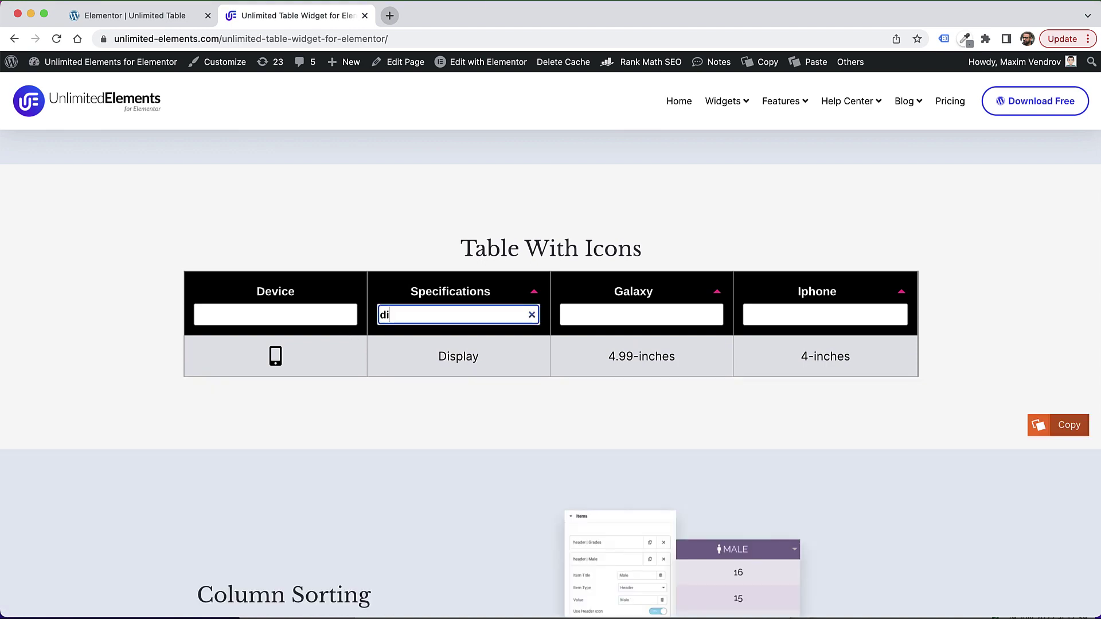
Step: Scroll down the demo page to the Comparison Table With Images
scroll(475, 361, "down", 2)
scroll(475, 361, "down", 10)
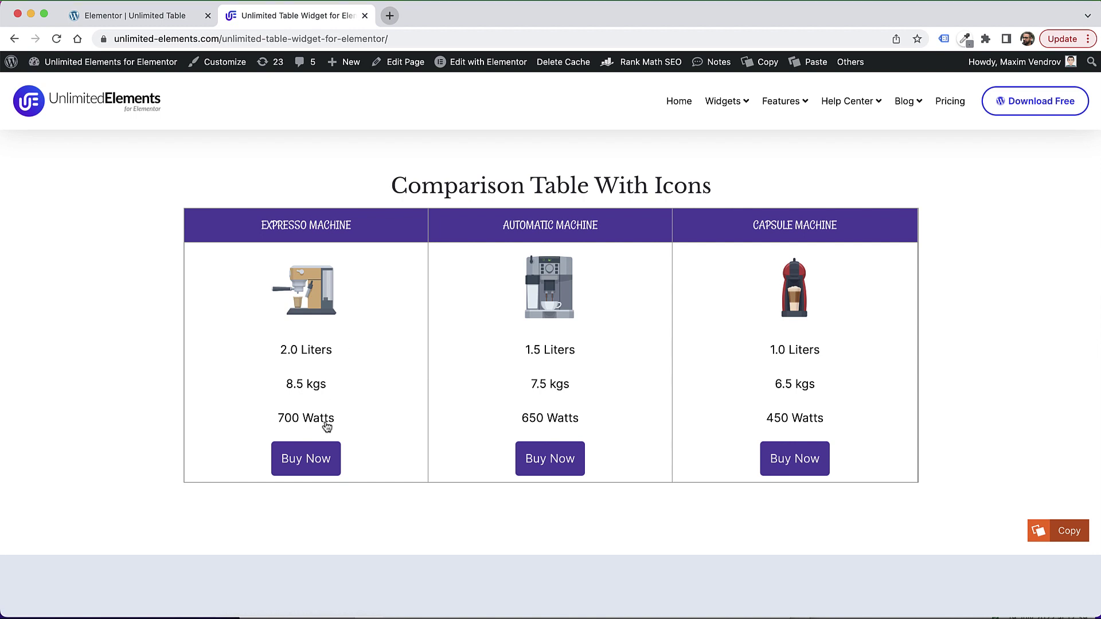
scroll(678, 305, "down", 2)
scroll(678, 306, "down", 9)
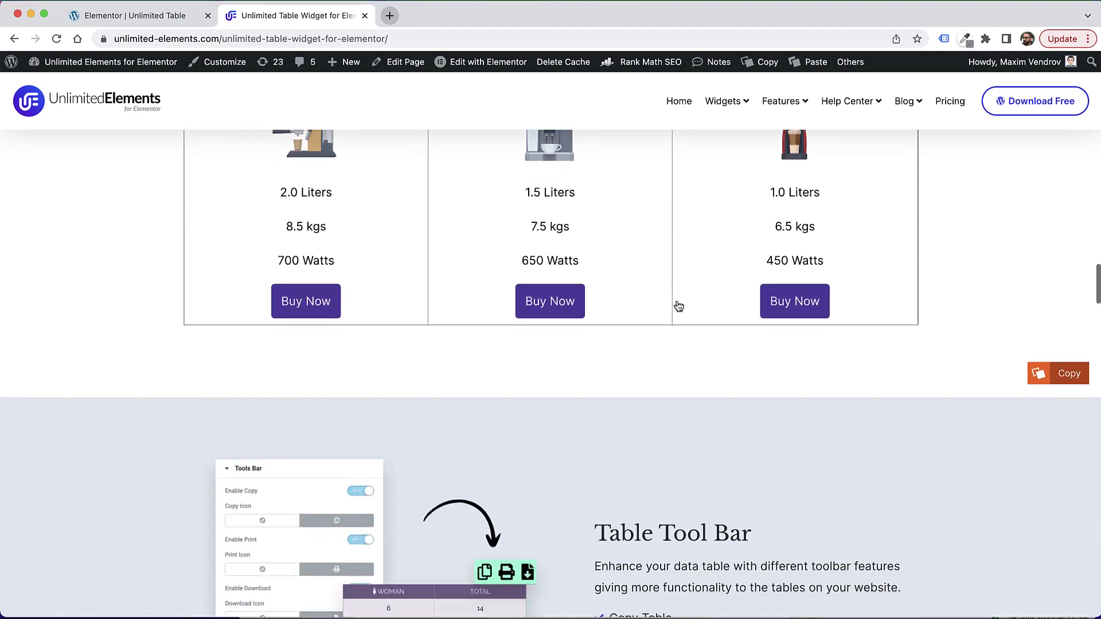
scroll(677, 300, "up", 3)
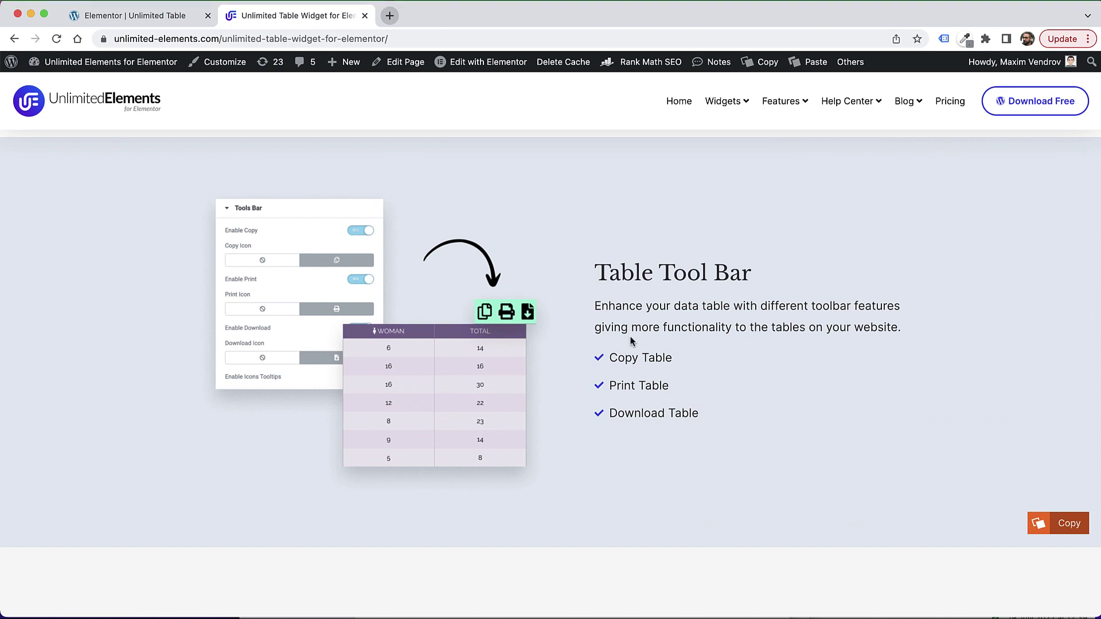
scroll(630, 341, "down", 7)
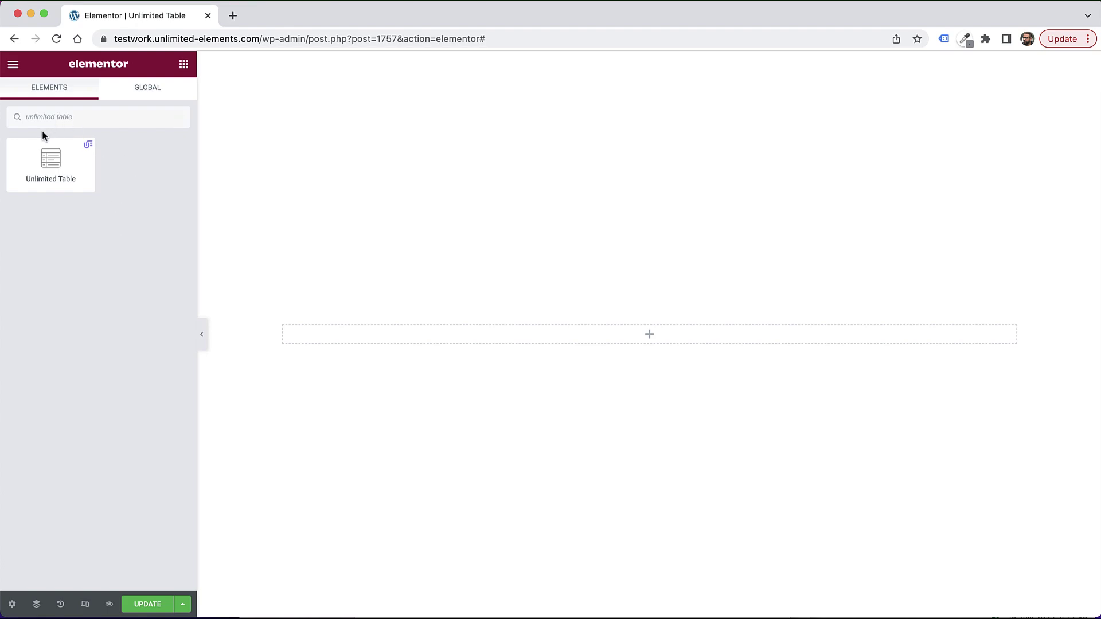
Step: Search for 'unlimited table' and drag the Unlimited Table widget onto the canvas
left_click(29, 122)
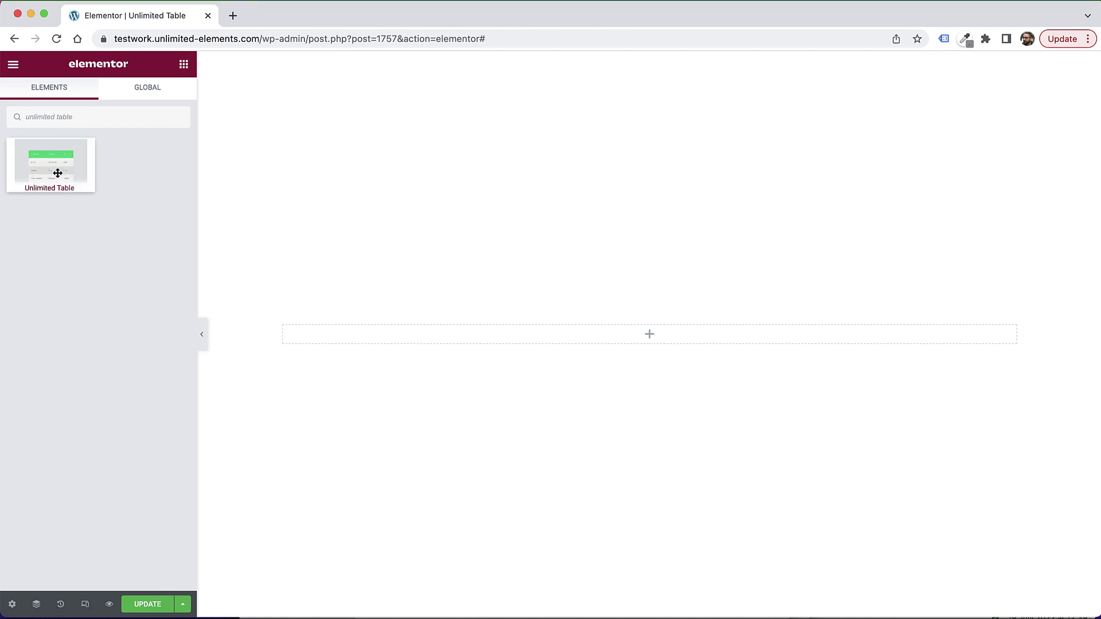
left_click_drag(41, 168, 586, 339)
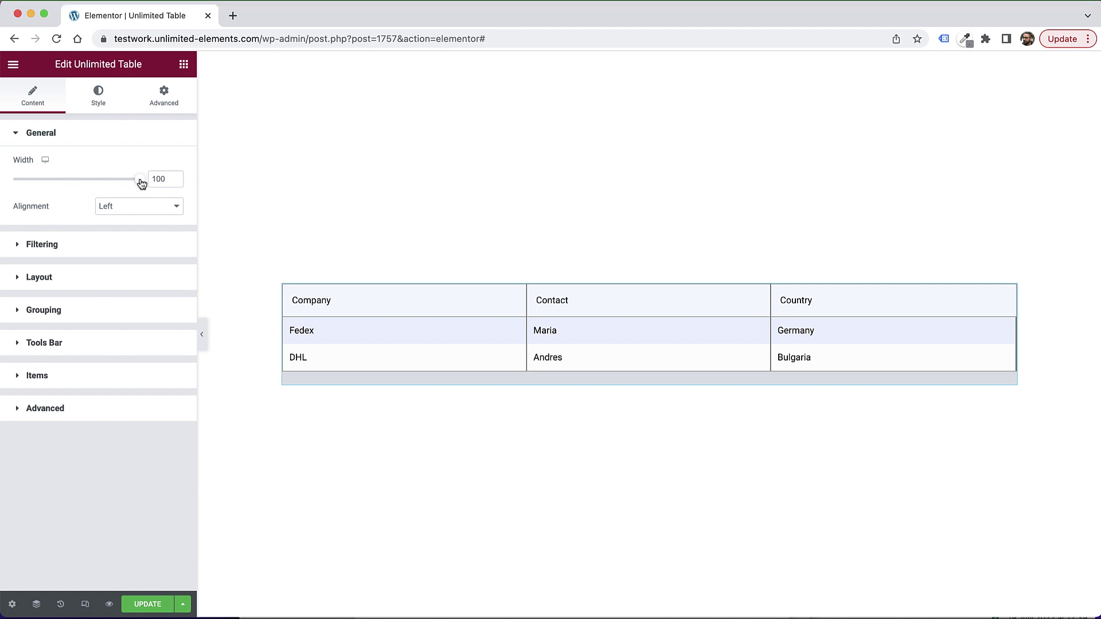
left_click_drag(141, 183, 143, 181)
left_click(122, 214)
left_click(103, 203)
Step: Expand the Items section and scroll through the header, row and column items
left_click(38, 376)
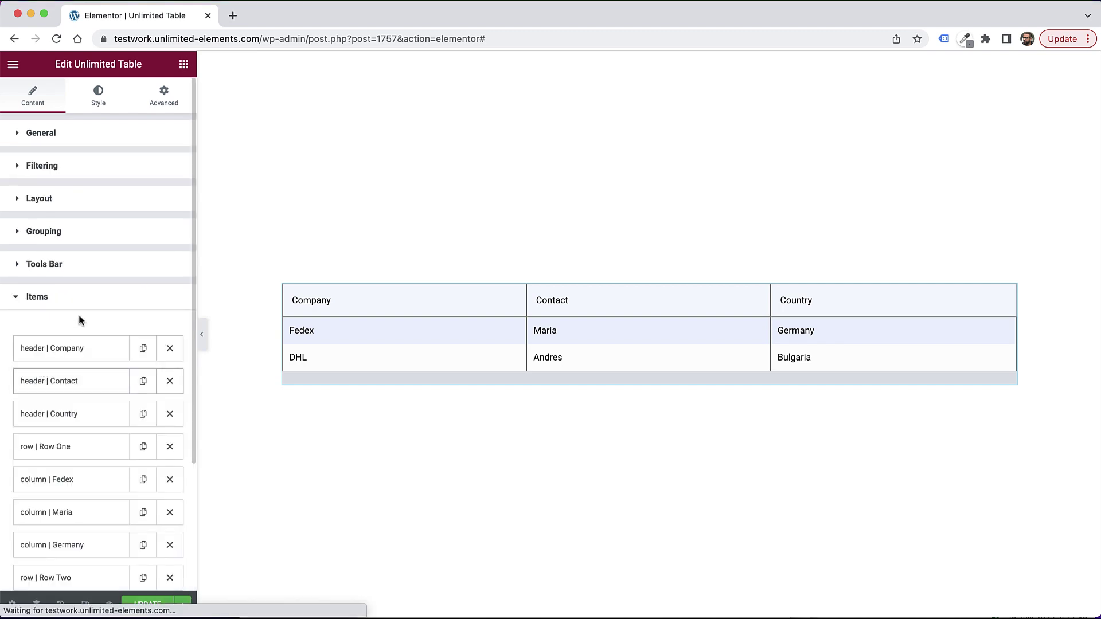
scroll(78, 314, "down", 3)
scroll(80, 321, "down", 3)
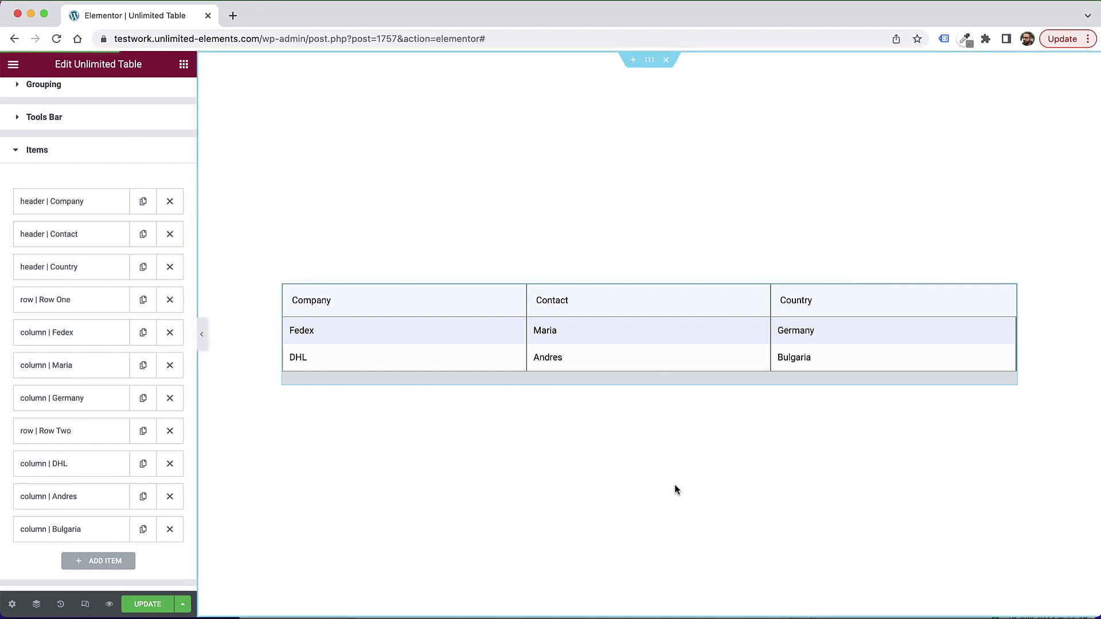
Step: Duplicate the Country header and set the copy's title and value to Phone
left_click(143, 268)
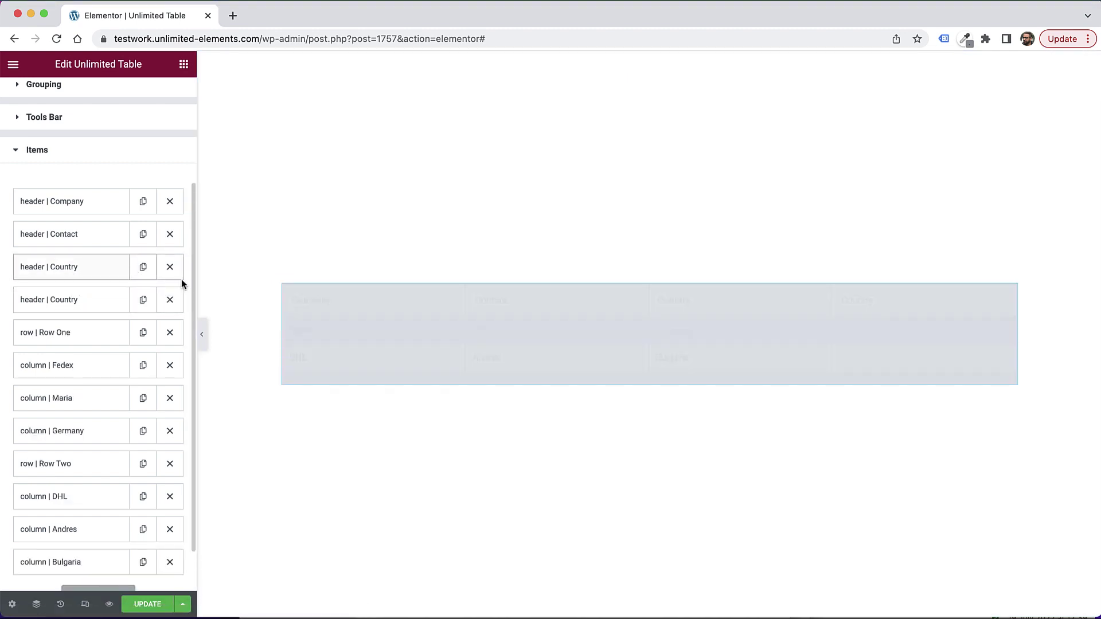
left_click(54, 297)
double_click(123, 330)
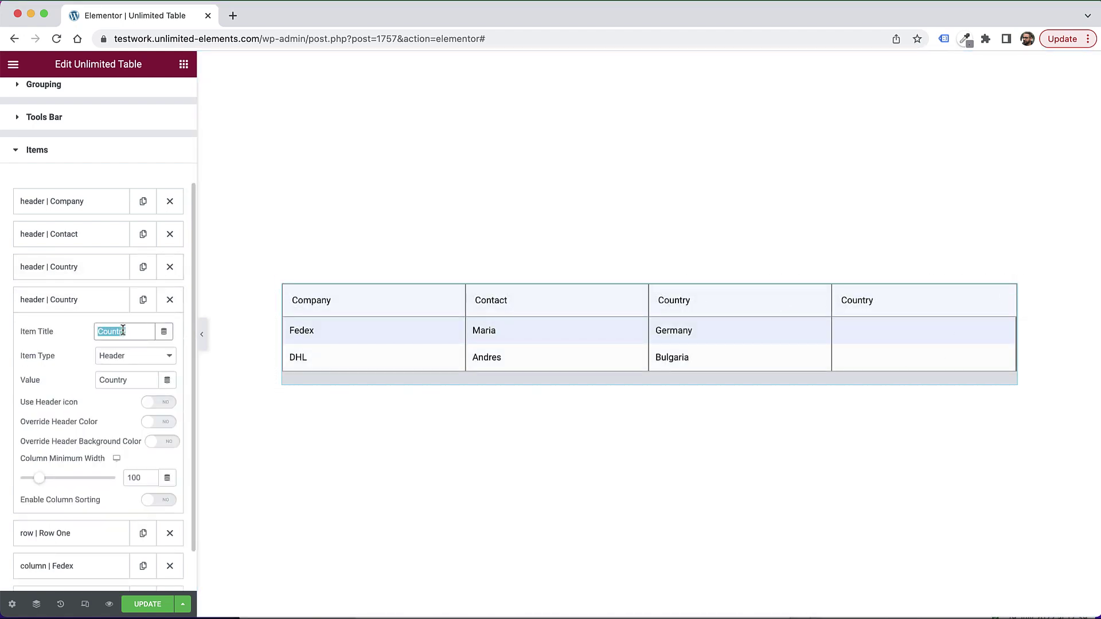
type("Phone")
double_click(127, 329)
key("ctrl+c")
left_click(127, 380)
double_click(123, 380)
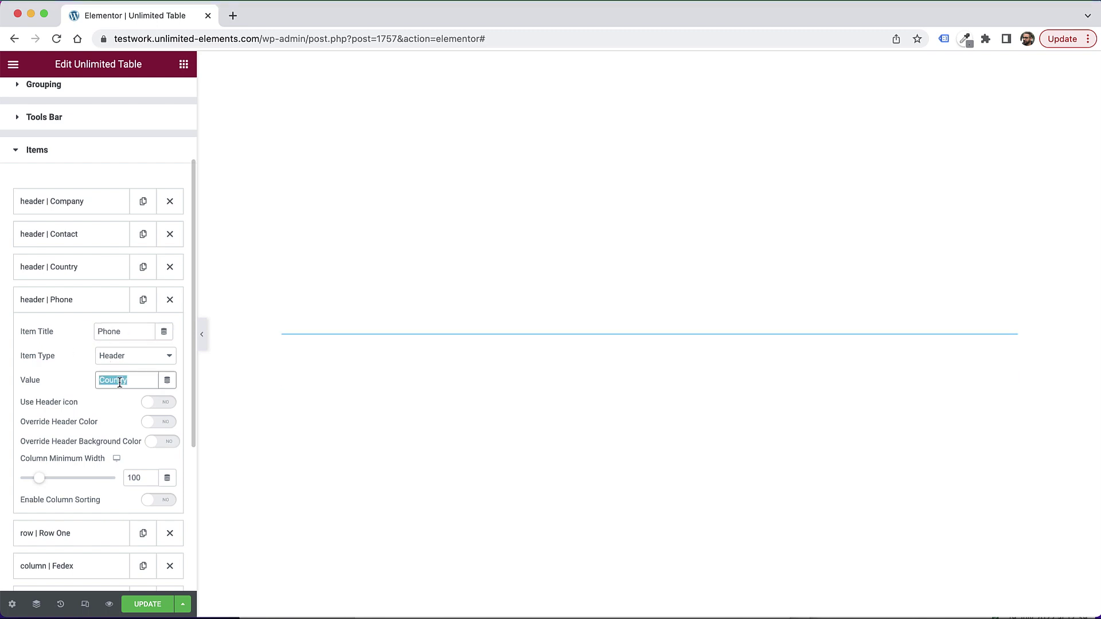
key("ctrl+v")
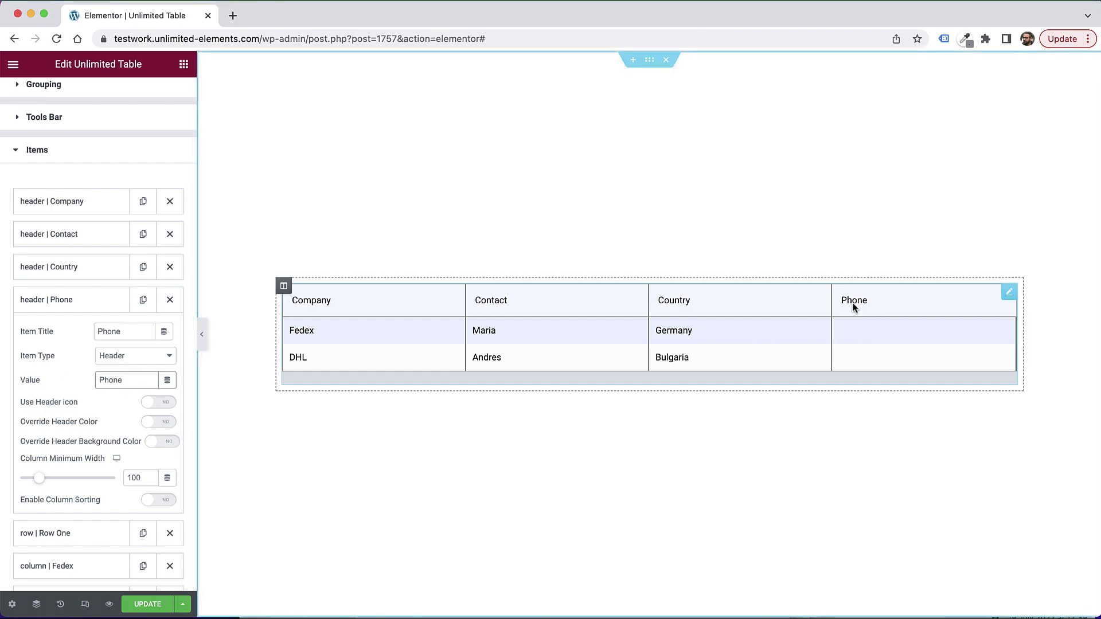
Step: Enable Use Header icon and insert the Phone icon from the Icon Library
scroll(98, 418, "down", 2)
left_click(152, 360)
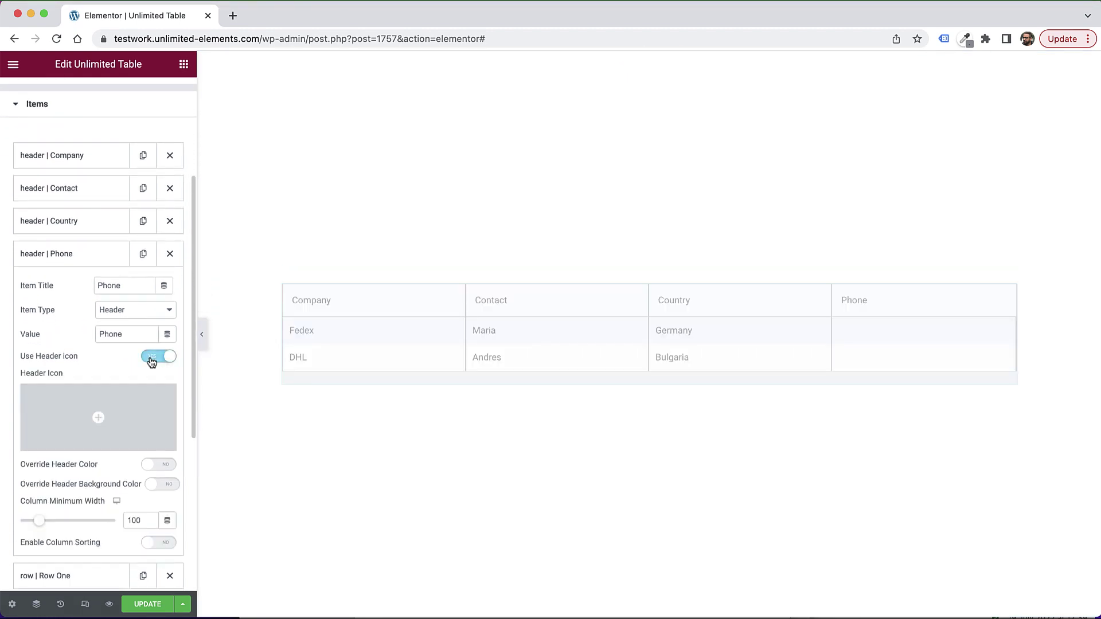
left_click(109, 399)
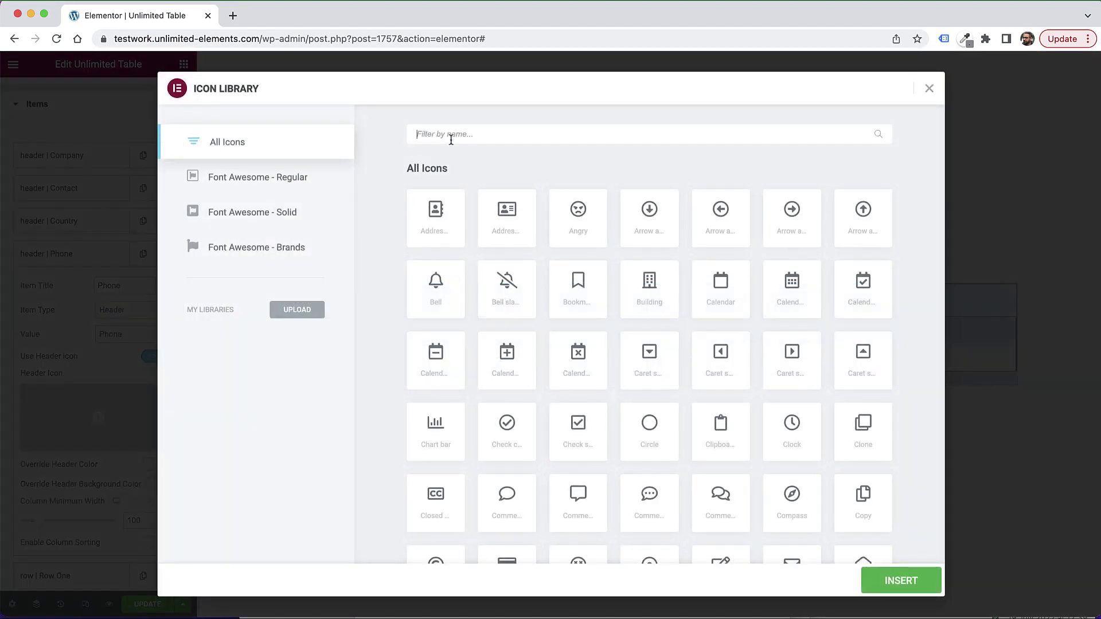
left_click(451, 139)
type("phone")
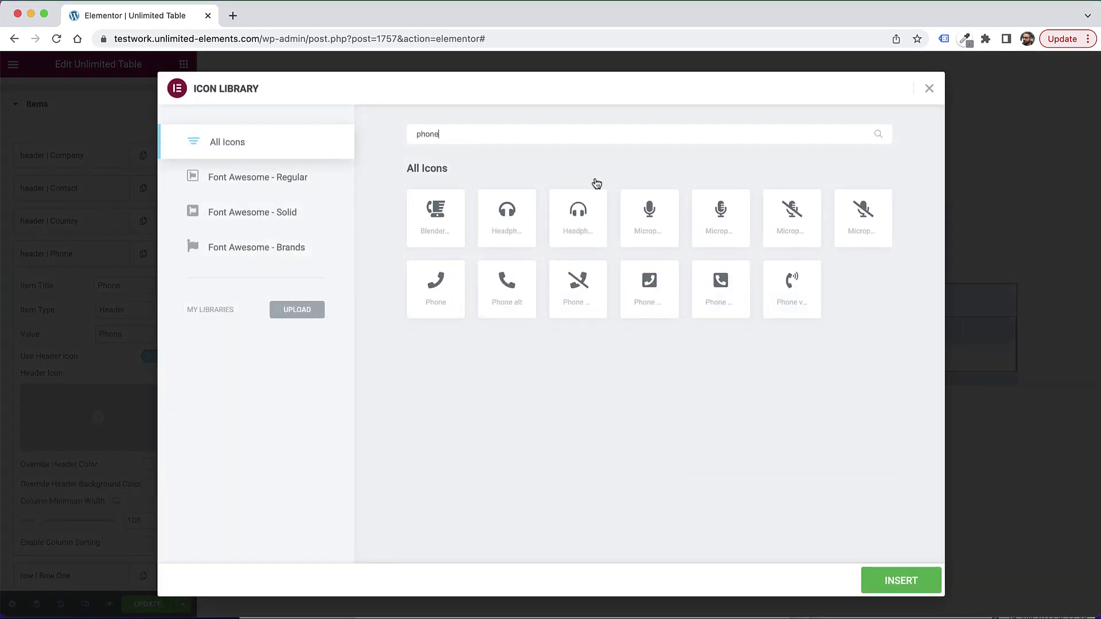
left_click(456, 305)
left_click(914, 580)
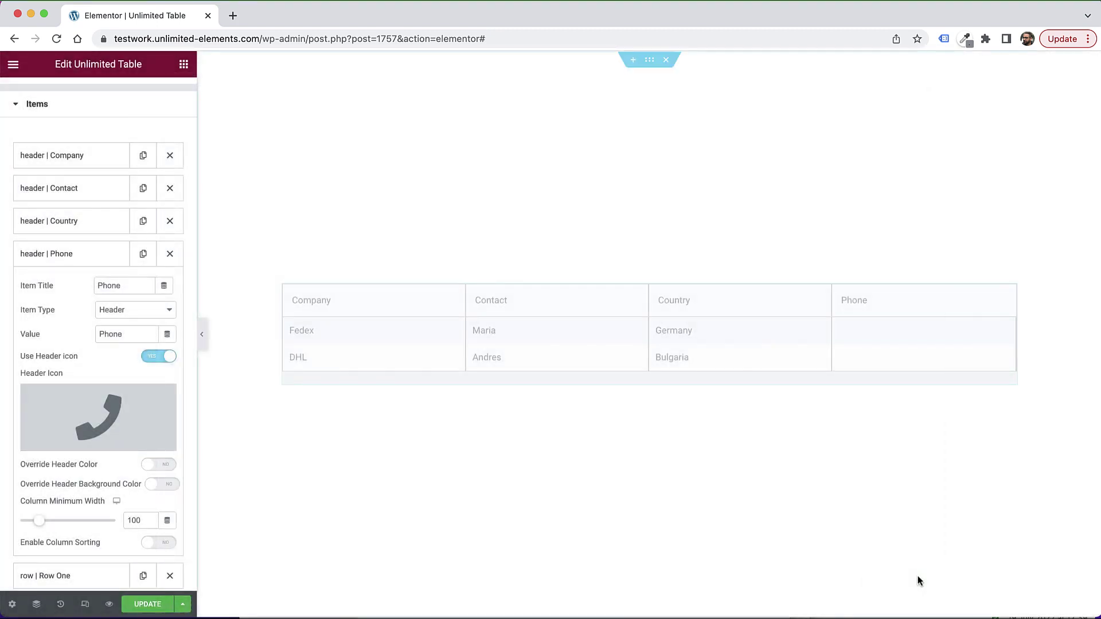
mouse_move(140, 410)
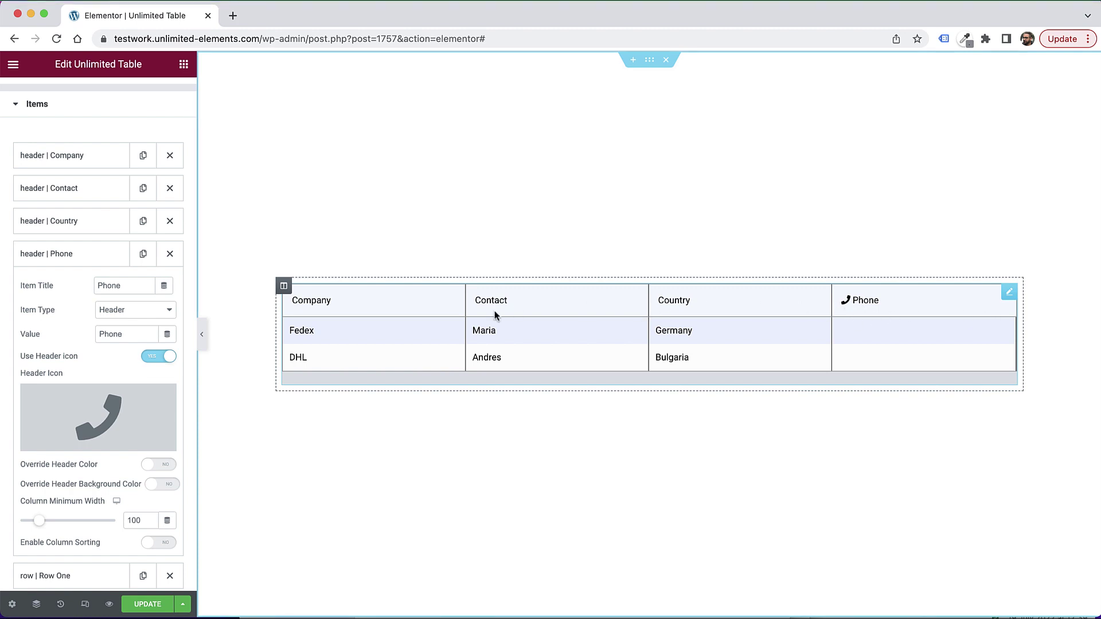
scroll(98, 392, "down", 2)
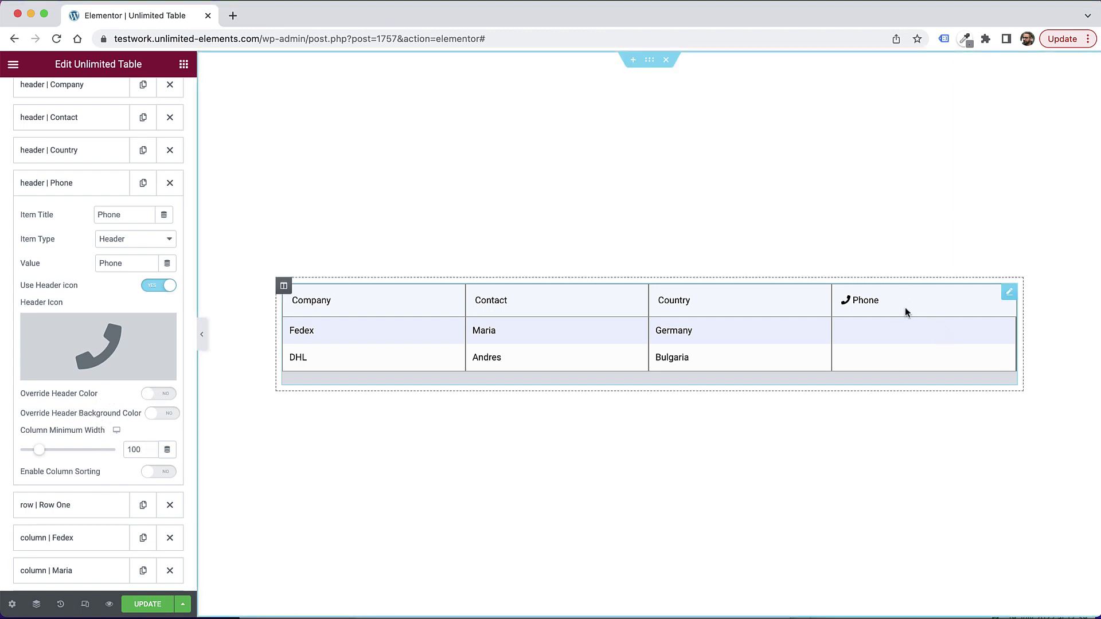
left_click(161, 397)
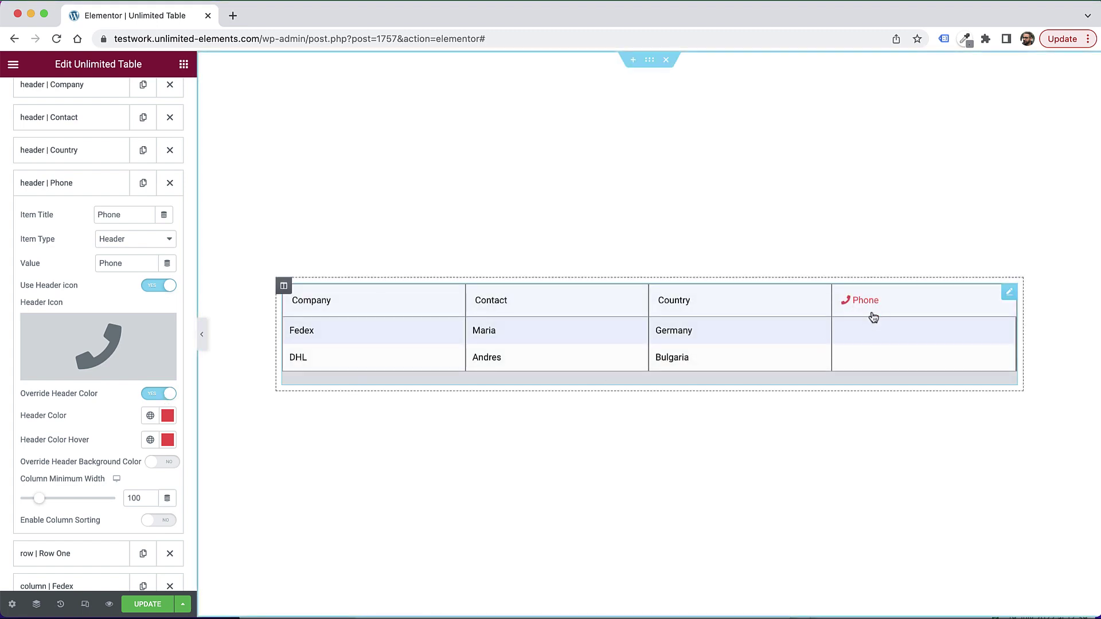
left_click(163, 462)
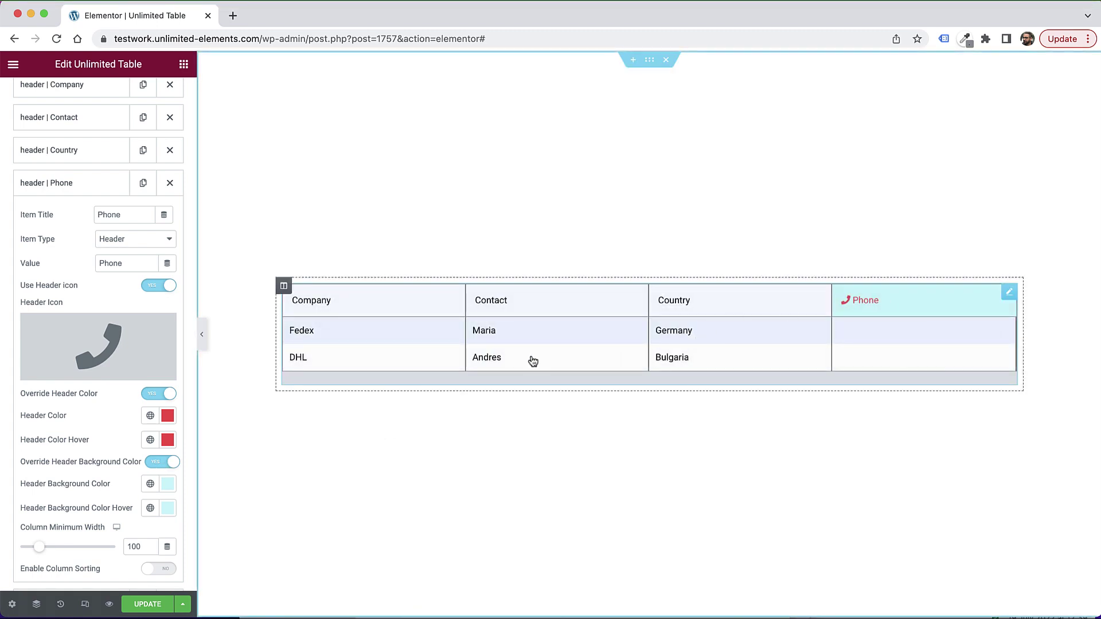
left_click(145, 394)
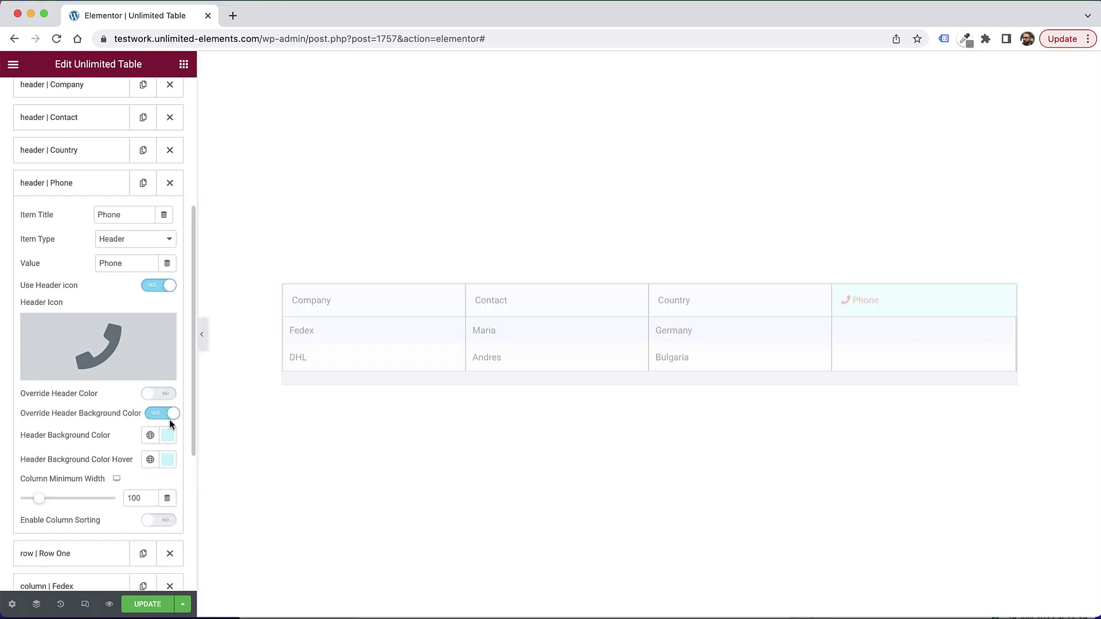
left_click(165, 416)
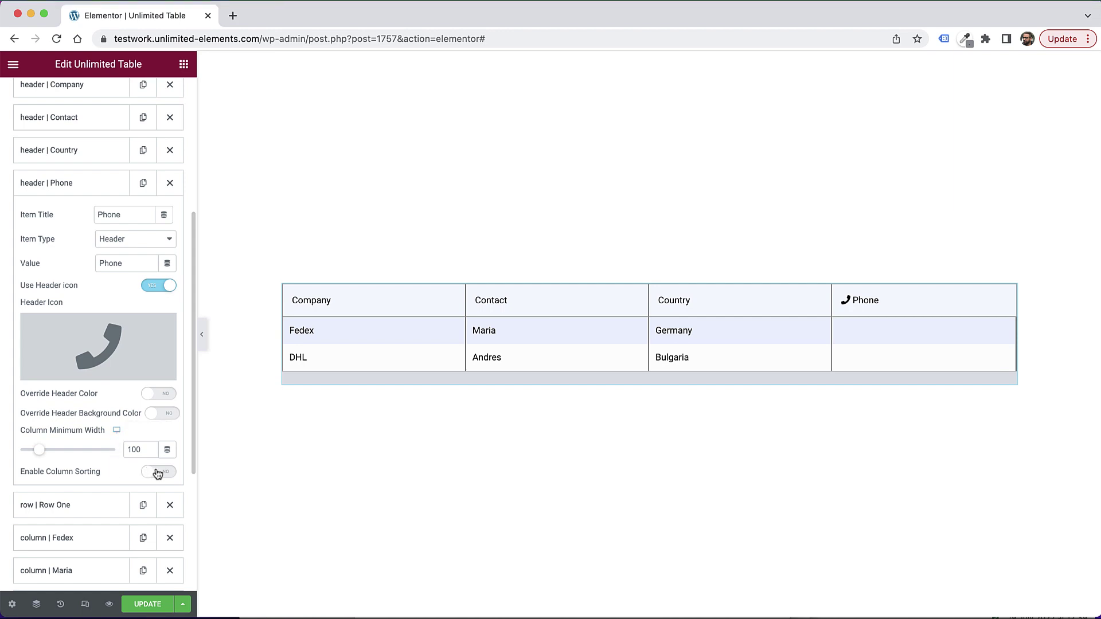
Step: Enable Column Sorting on the Country header and sort the table ascending by country
left_click(85, 184)
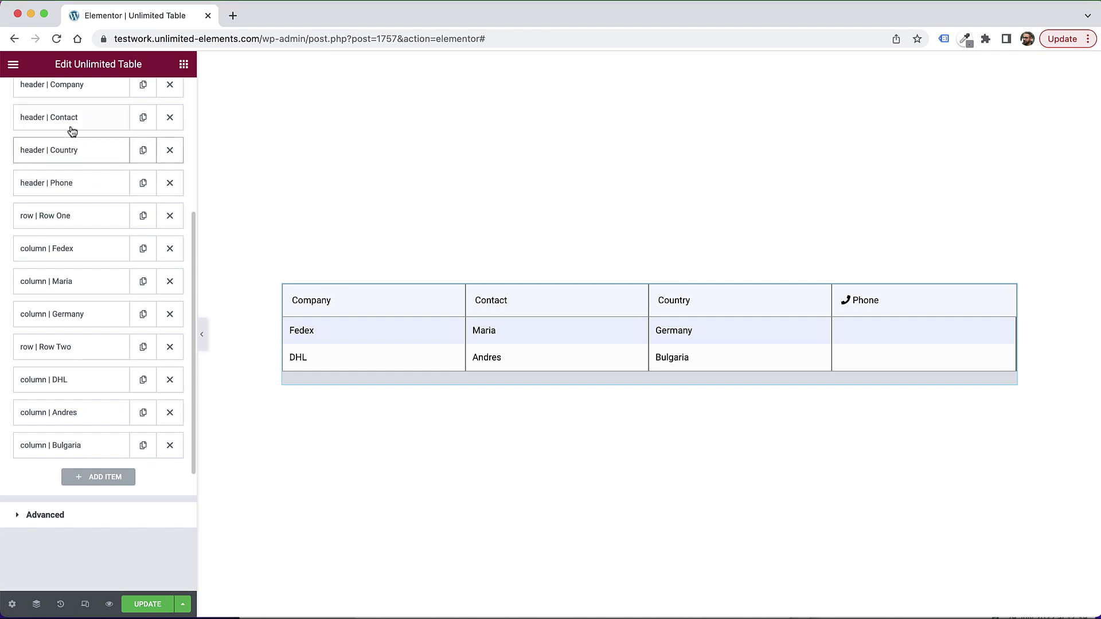
left_click(83, 152)
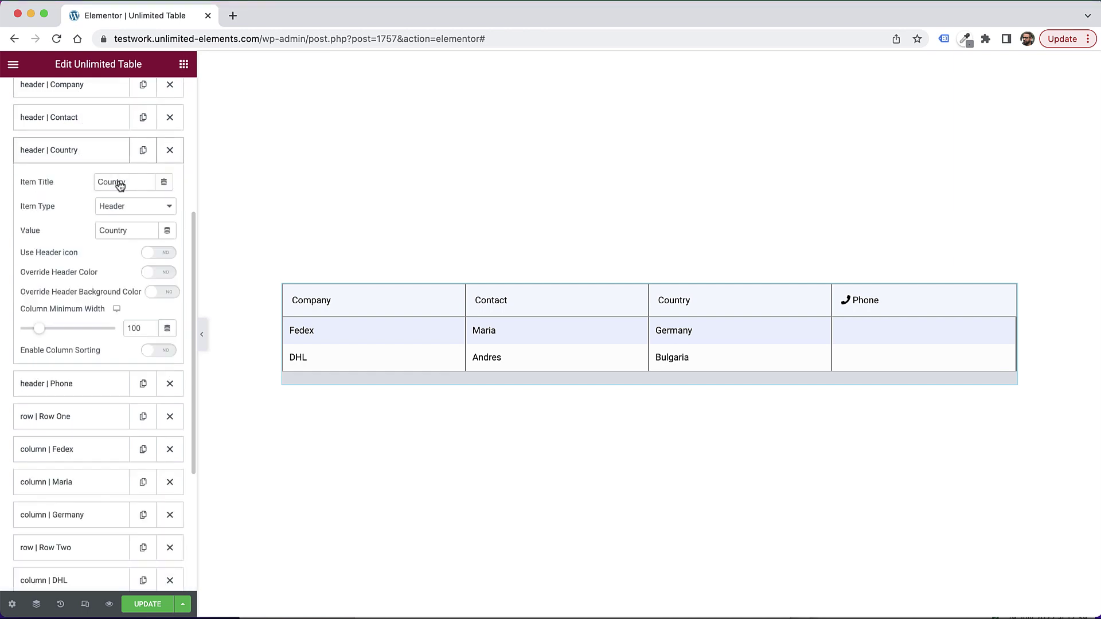
left_click(160, 351)
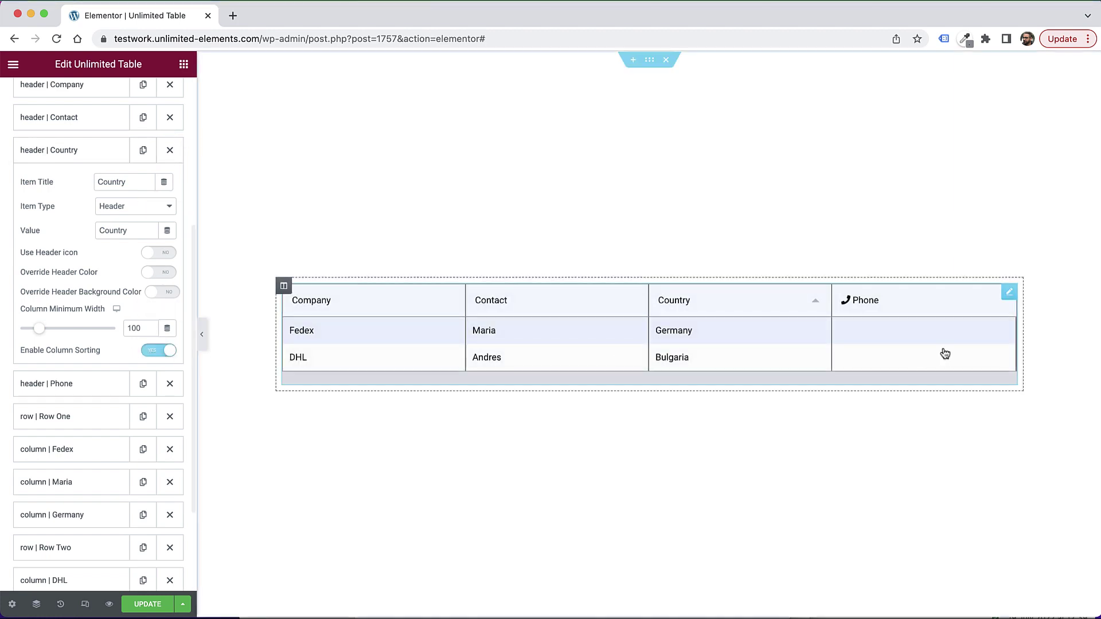
left_click(816, 305)
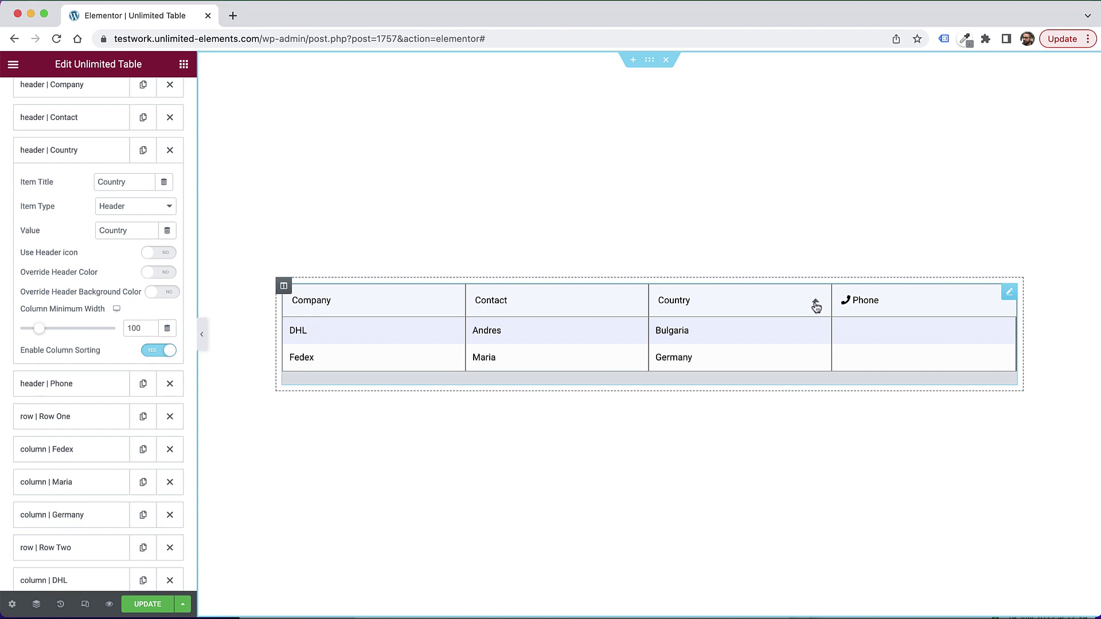
left_click(816, 305)
left_click(816, 306)
Step: Toggle Row One's Override Row Background Color on, then off again
left_click(73, 158)
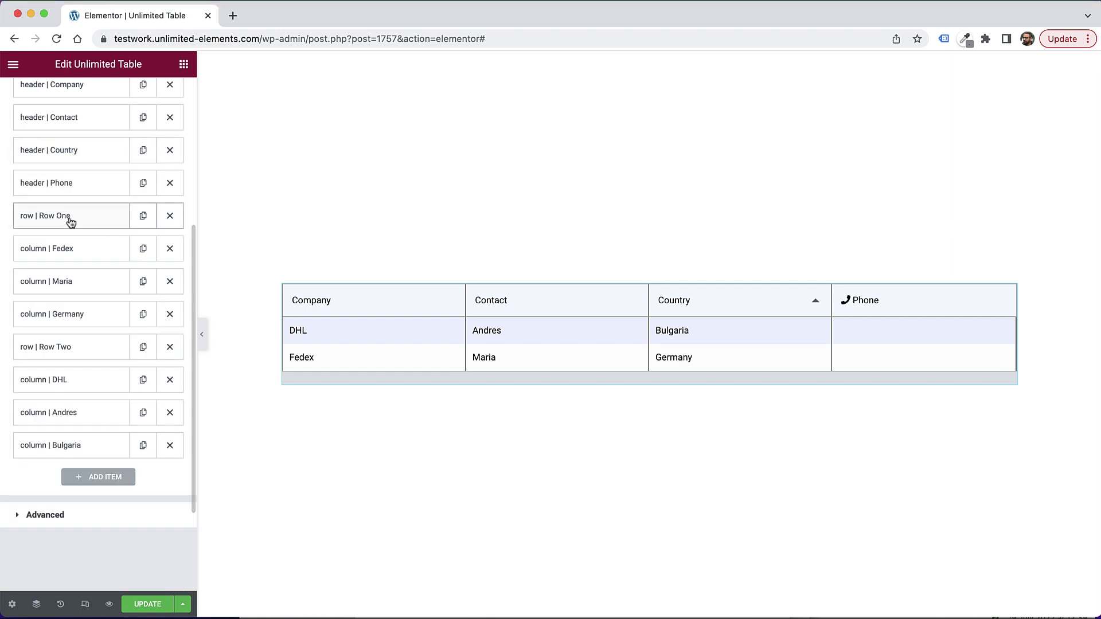
left_click(45, 226)
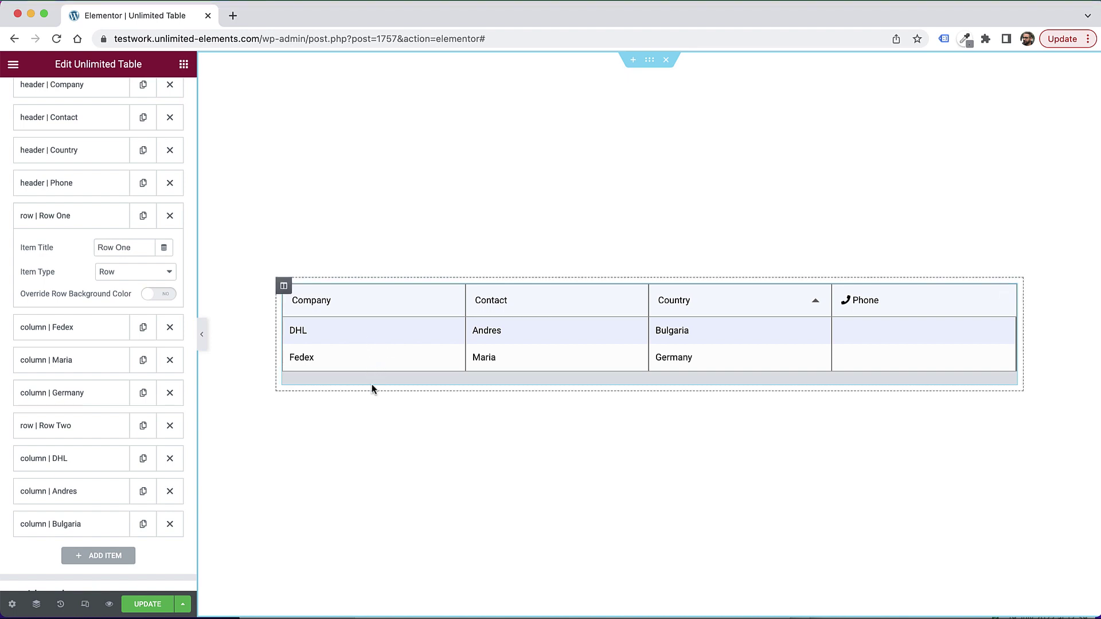
left_click(159, 294)
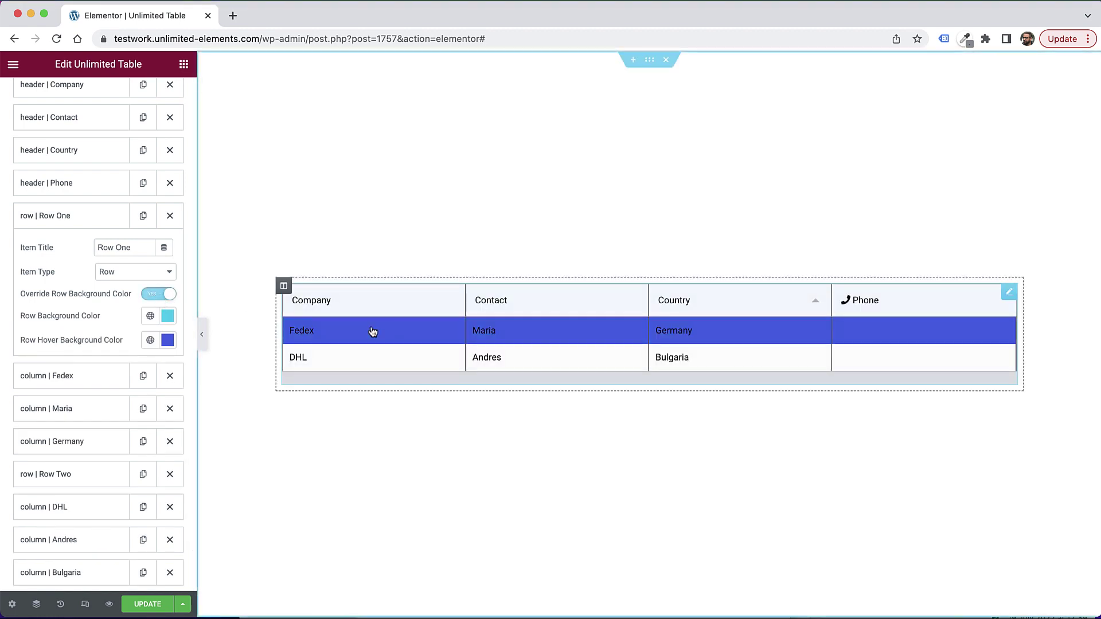
left_click(159, 294)
left_click(65, 216)
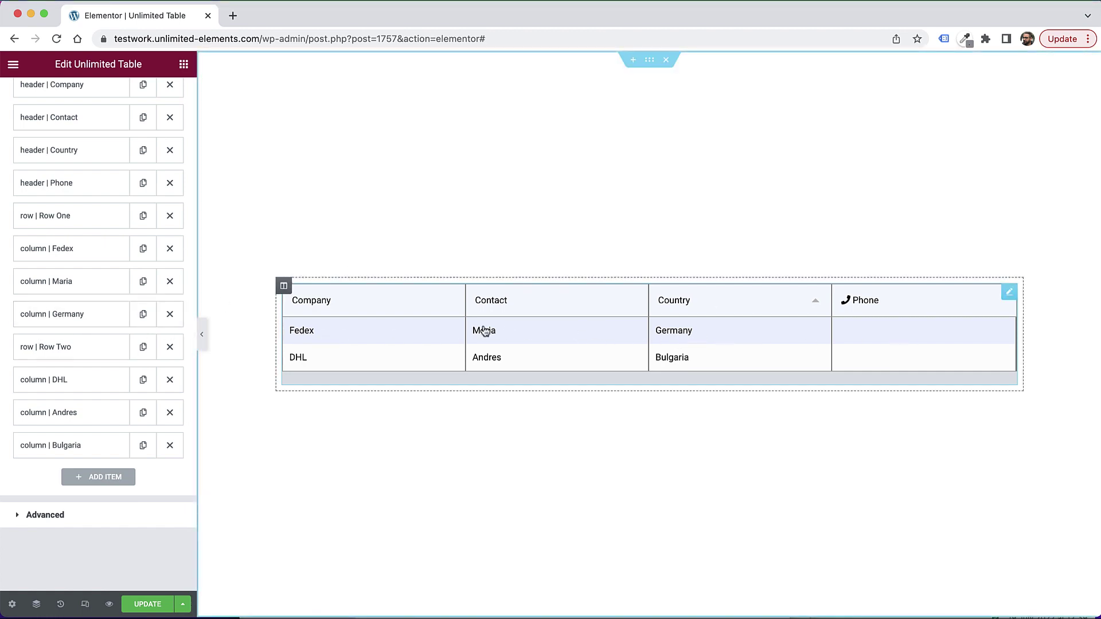
Step: Duplicate the Germany column item and replace its Column Text with a phone number
left_click(138, 324)
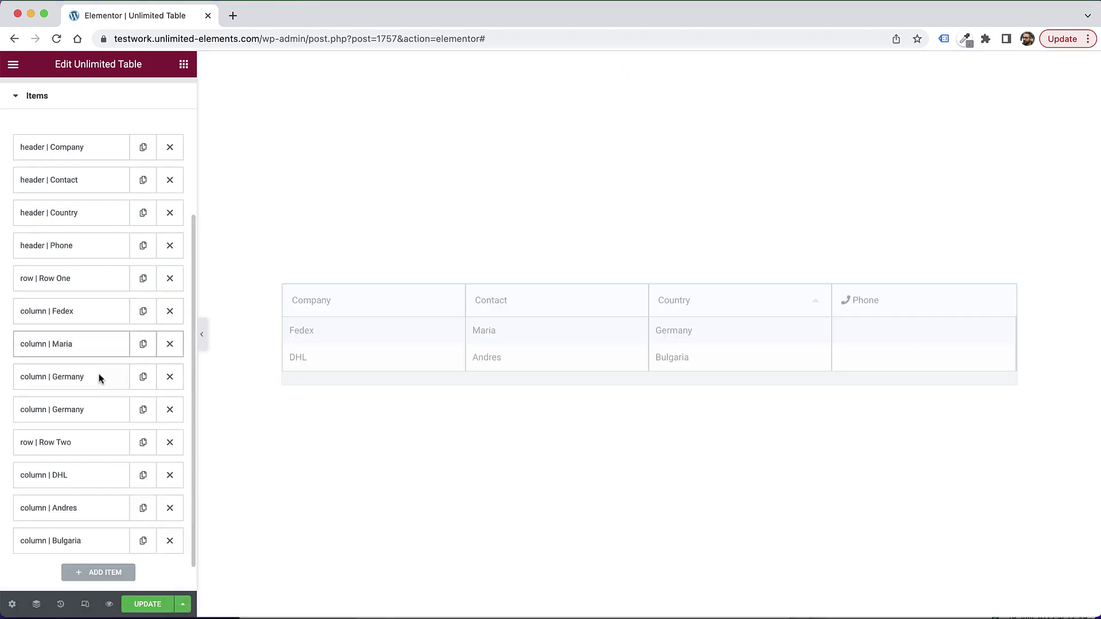
left_click(90, 409)
double_click(103, 528)
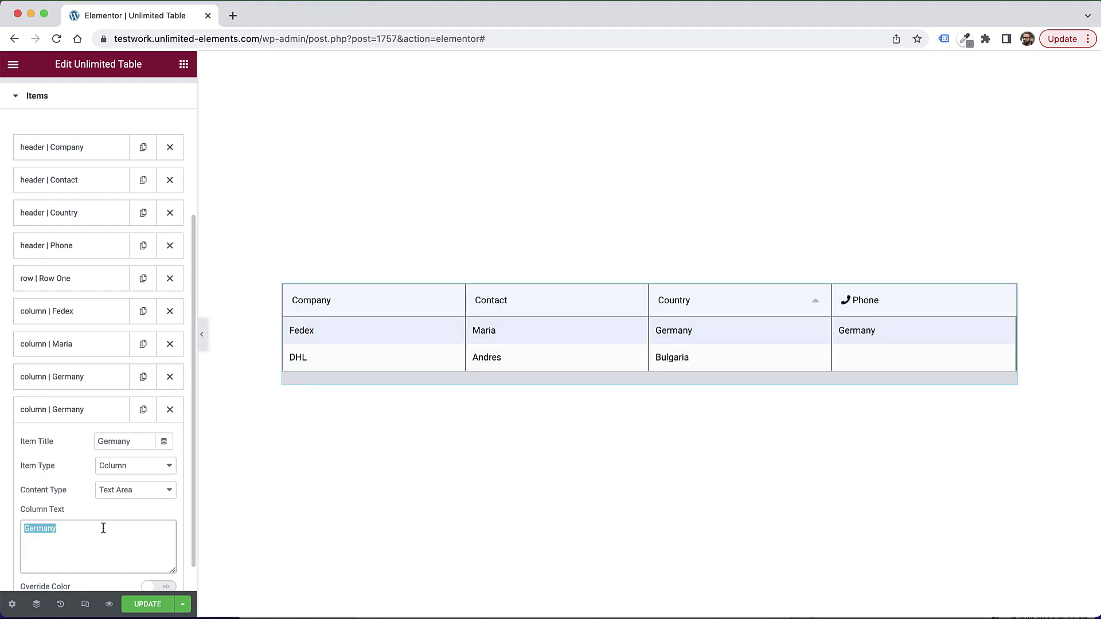
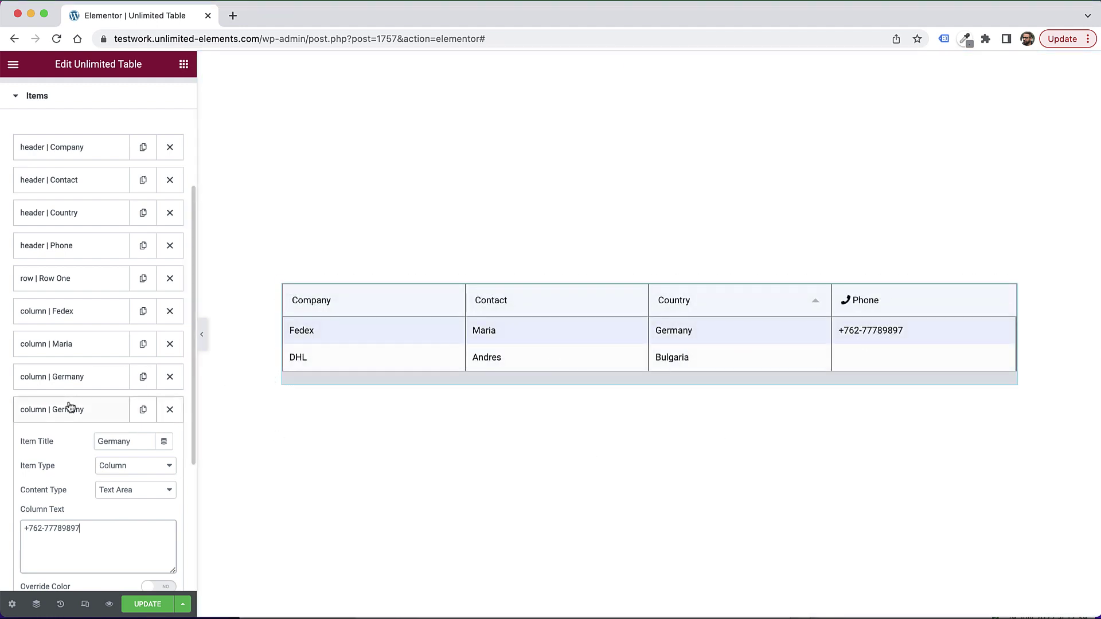
scroll(67, 400, "down", 1)
scroll(58, 463, "down", 3)
Step: Set the phone cell's Content Type to Button with the label 'Click to Call'
scroll(60, 469, "down", 1)
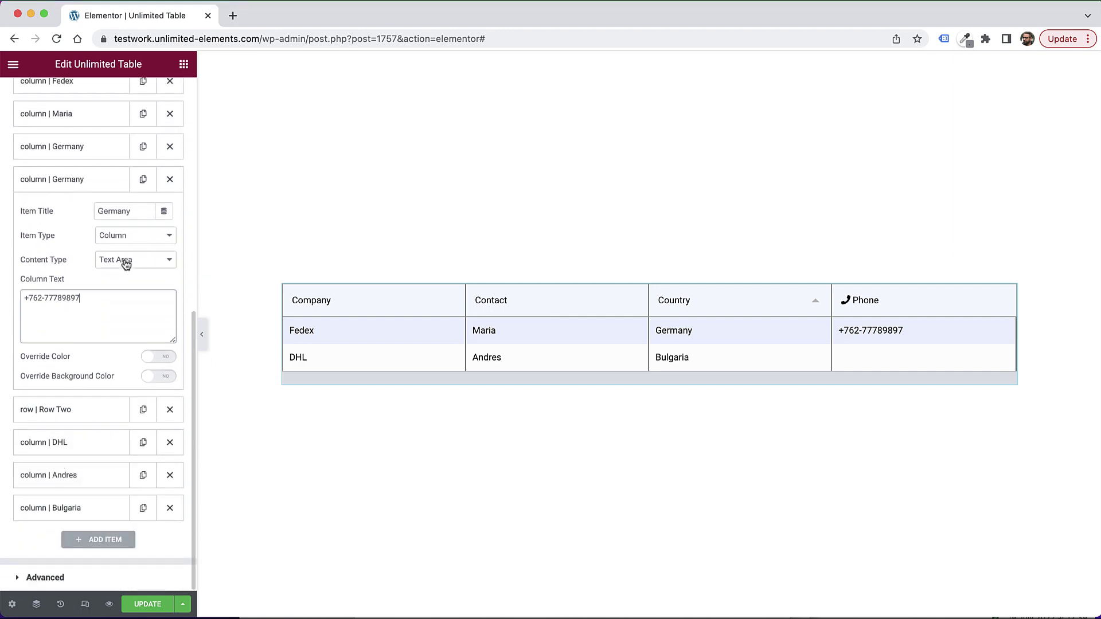
left_click(146, 264)
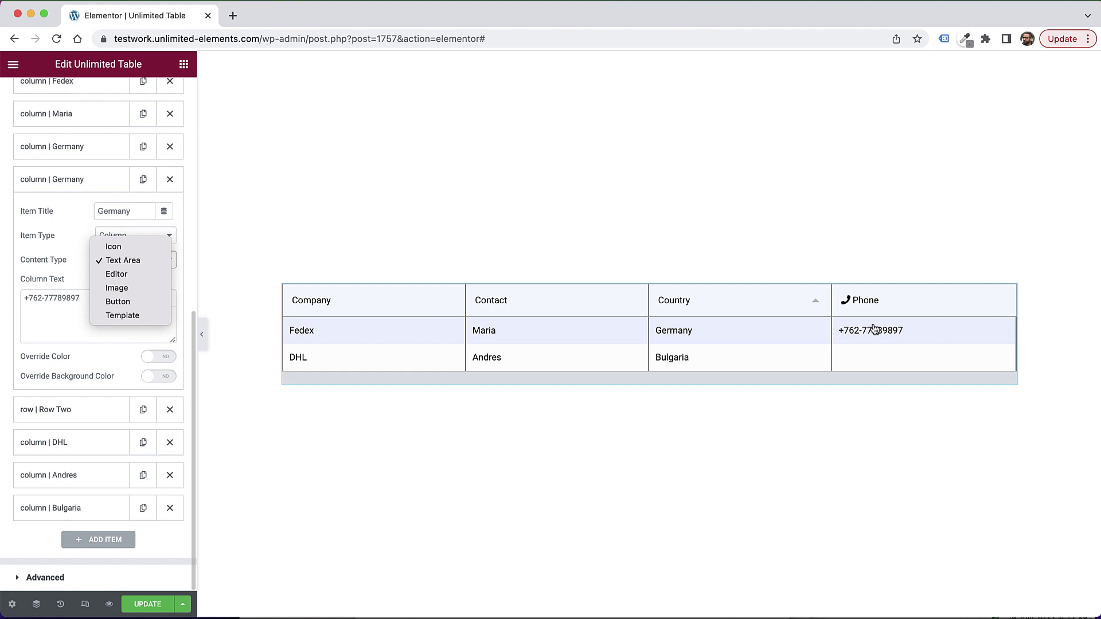
left_click(119, 301)
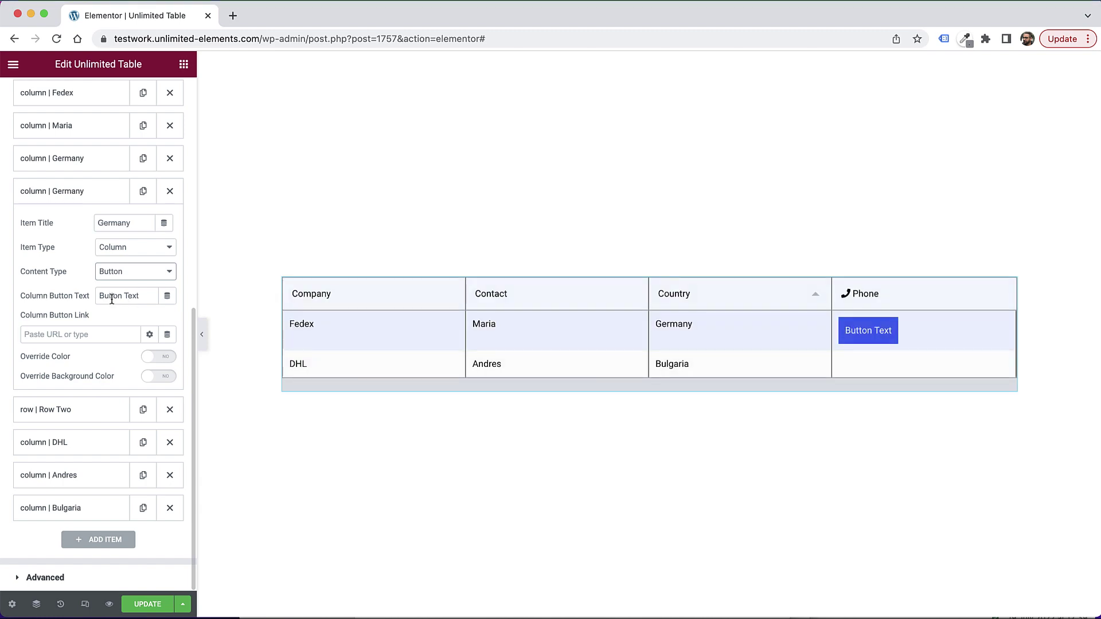
triple_click(121, 298)
type("Click to CAll")
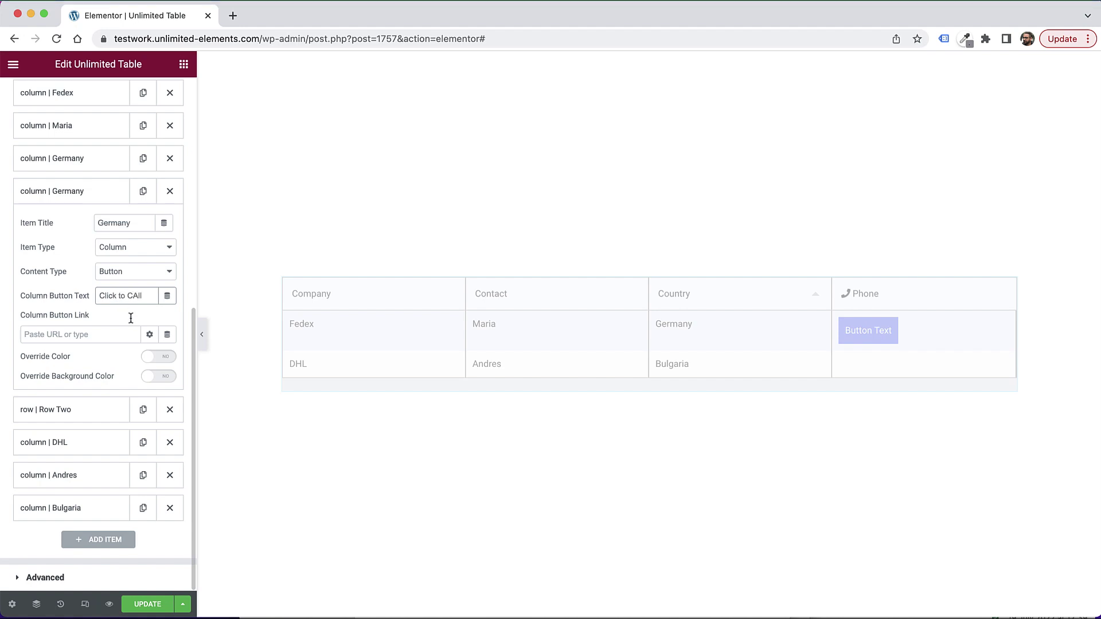
left_click(136, 295)
Step: Link the button through a Contact URL dynamic tag of type Tel with a phone number
left_click(167, 338)
scroll(95, 422, "down", 2)
scroll(94, 423, "down", 5)
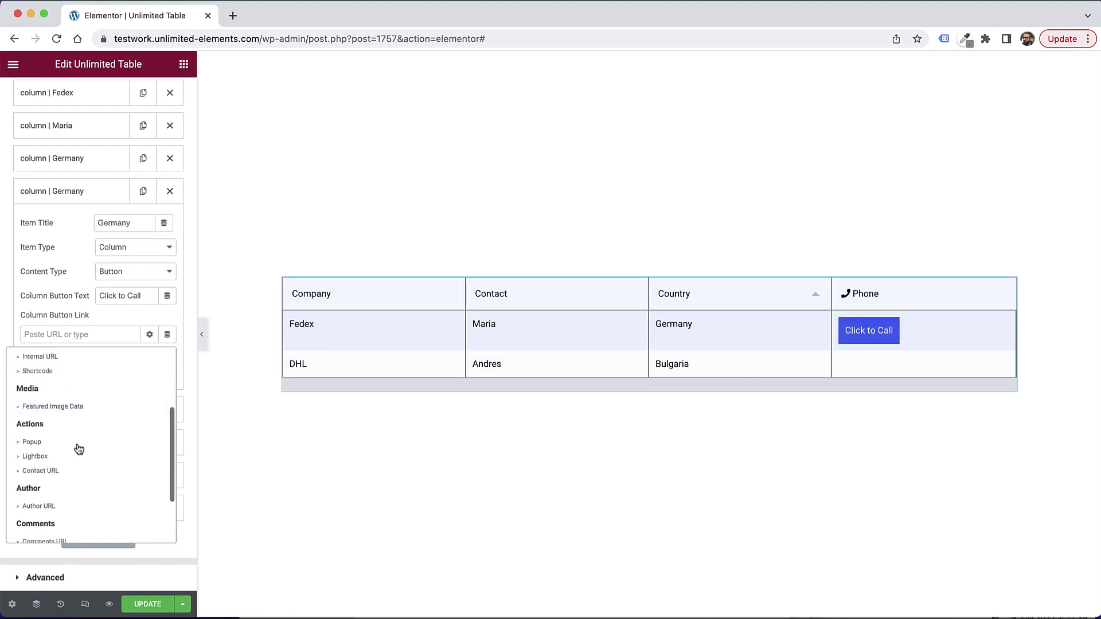
left_click(54, 471)
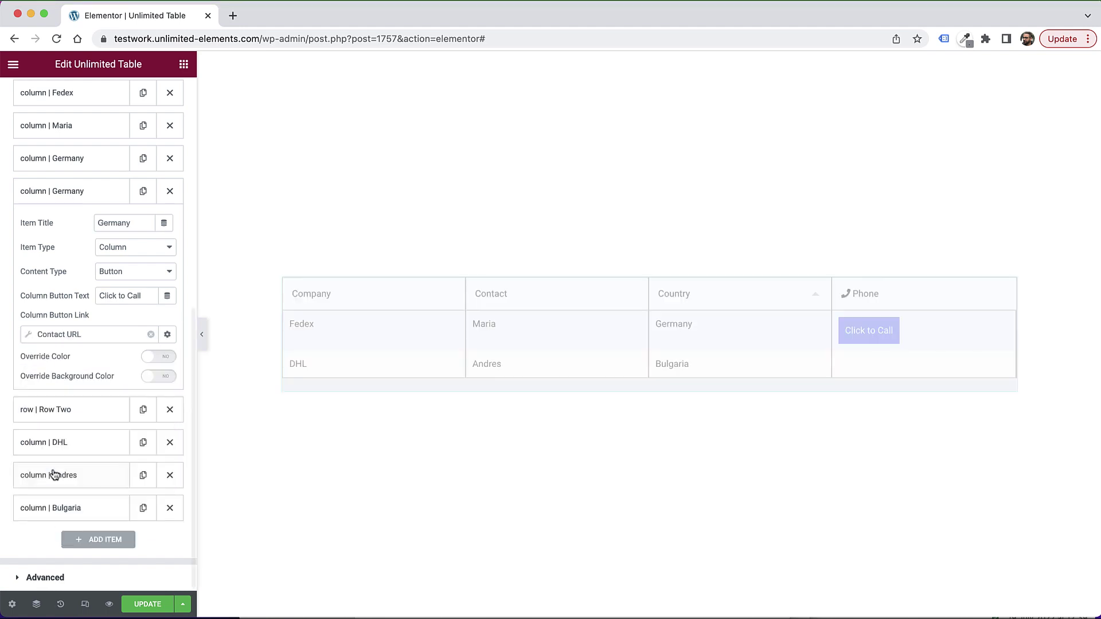
left_click(28, 335)
left_click(109, 391)
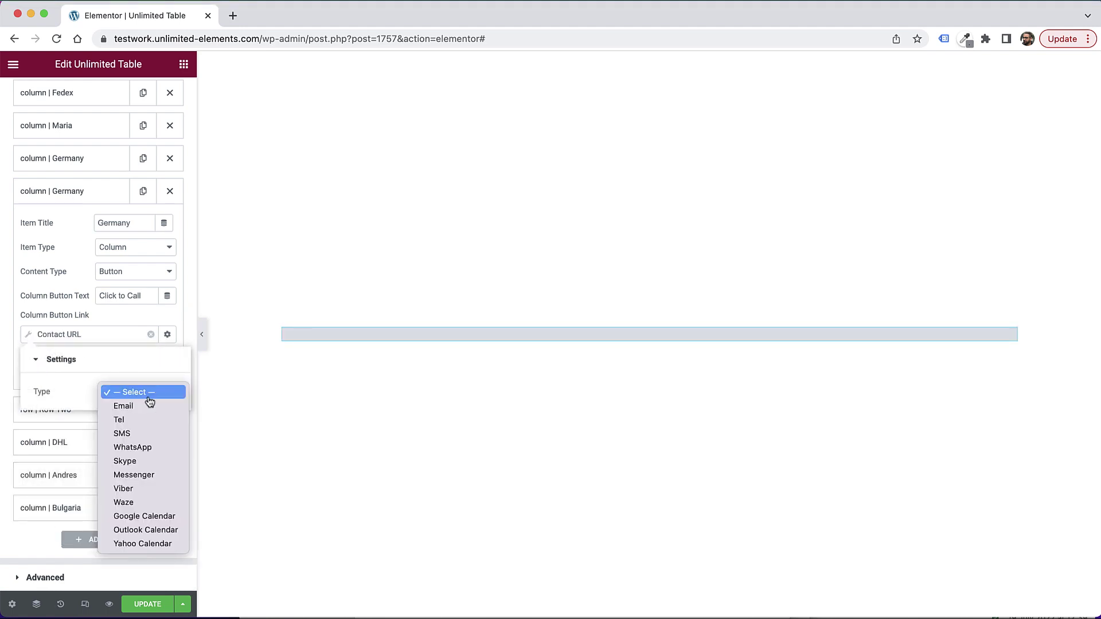
left_click(135, 420)
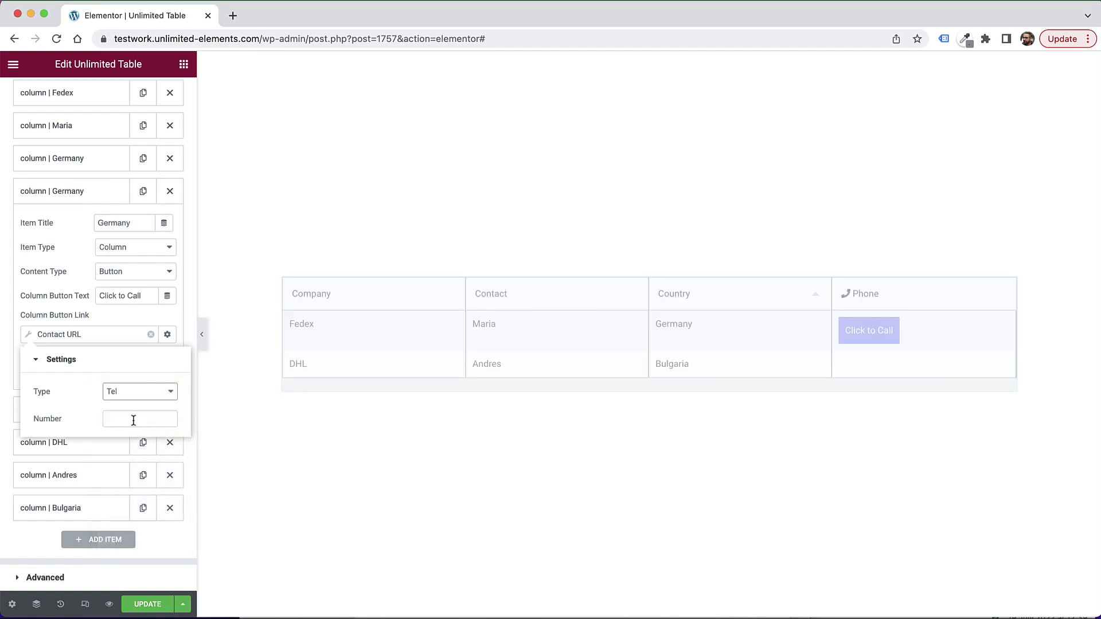
left_click(132, 422)
type("123124")
left_click(102, 326)
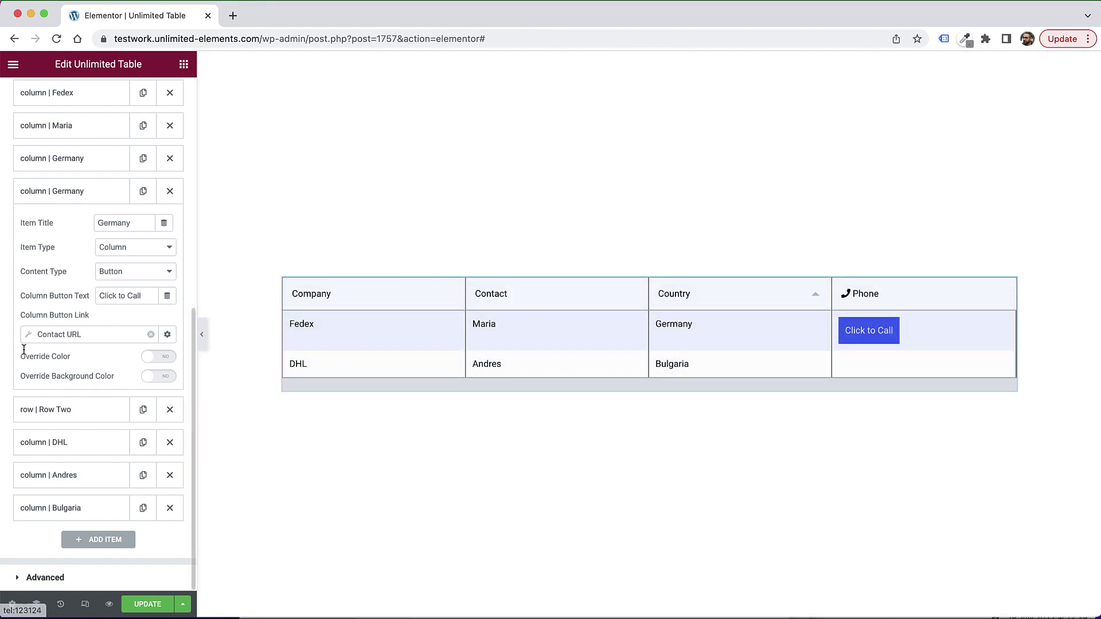
left_click(132, 273)
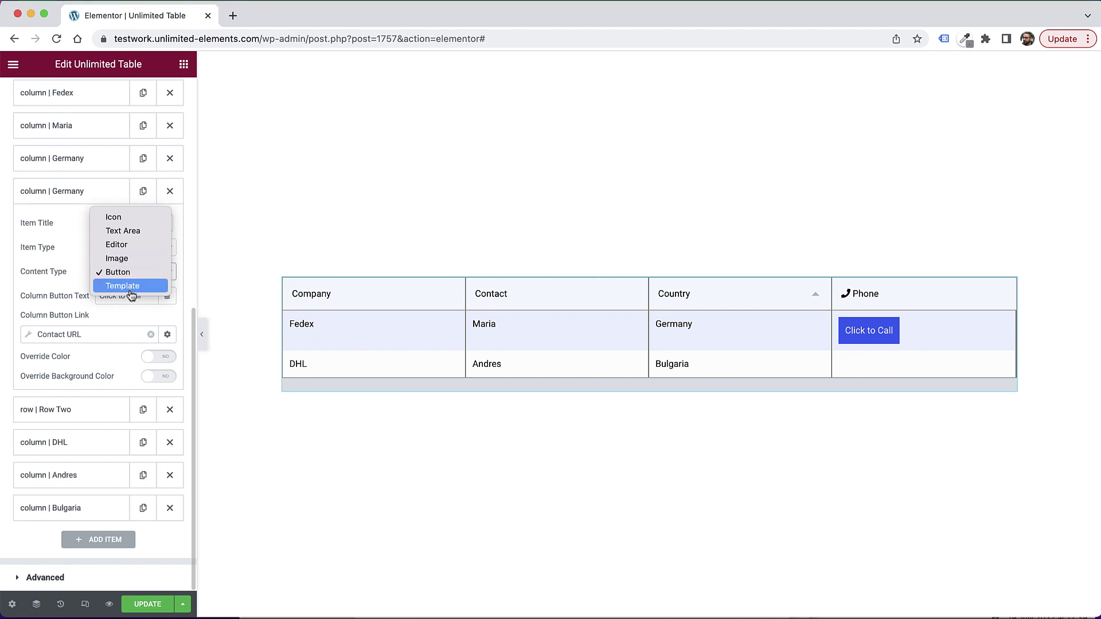
left_click(35, 262)
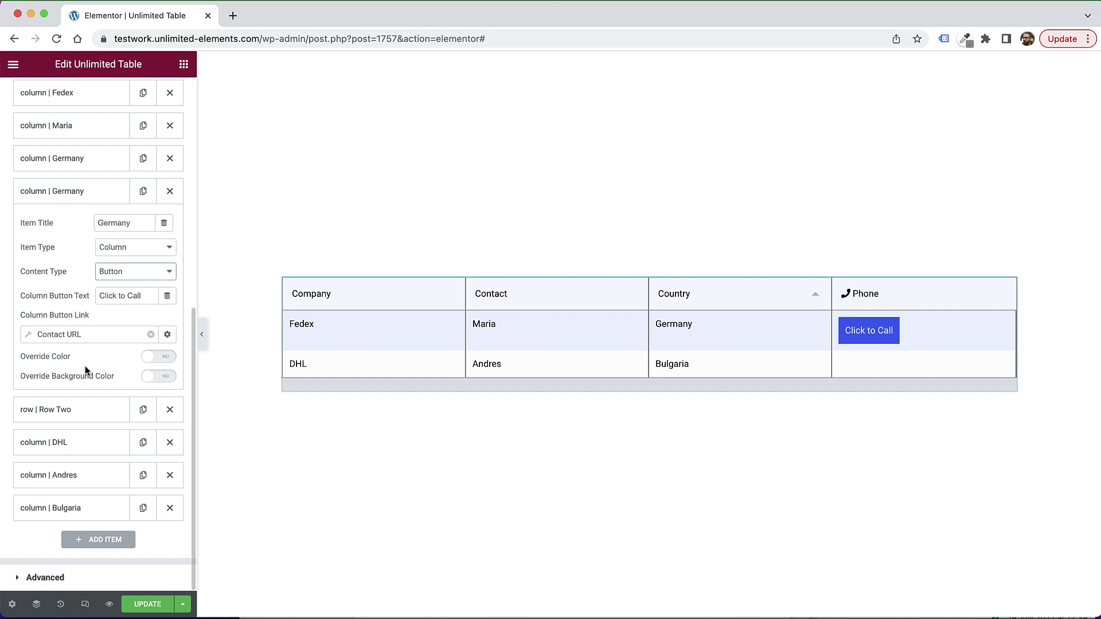
Step: Switch the Fedex phone cell back to plain text and duplicate the Bulgaria column item
left_click(149, 277)
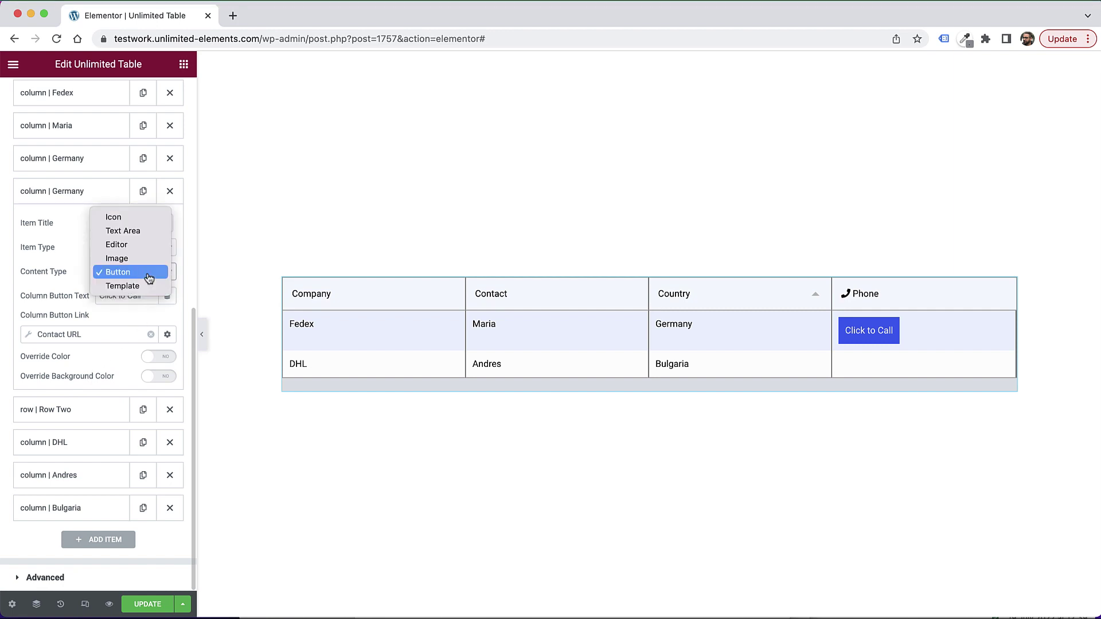
left_click(129, 235)
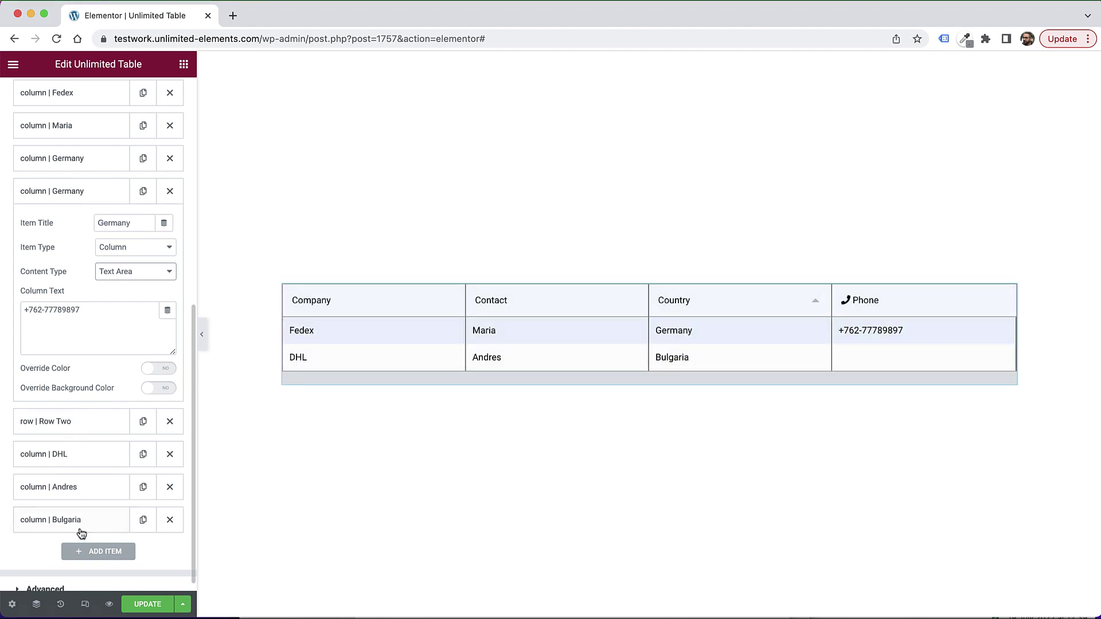
left_click(143, 519)
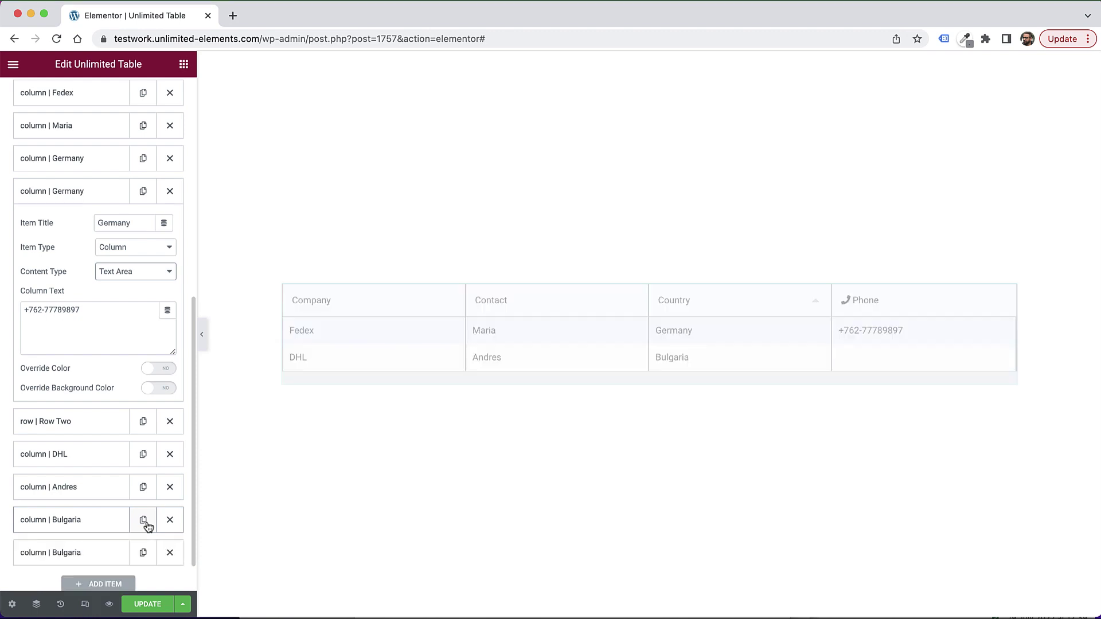
scroll(143, 521, "down", 2)
left_click(99, 511)
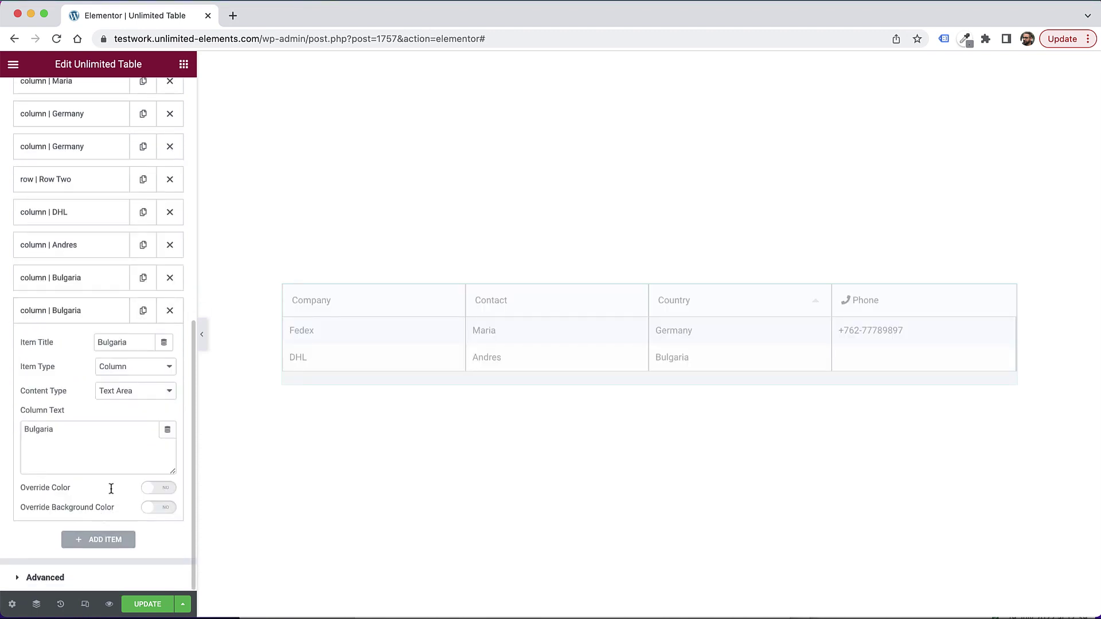
Step: Title the new item Phone and replace its Column Text with the DHL phone number
left_click(119, 346)
double_click(120, 345)
type("{")
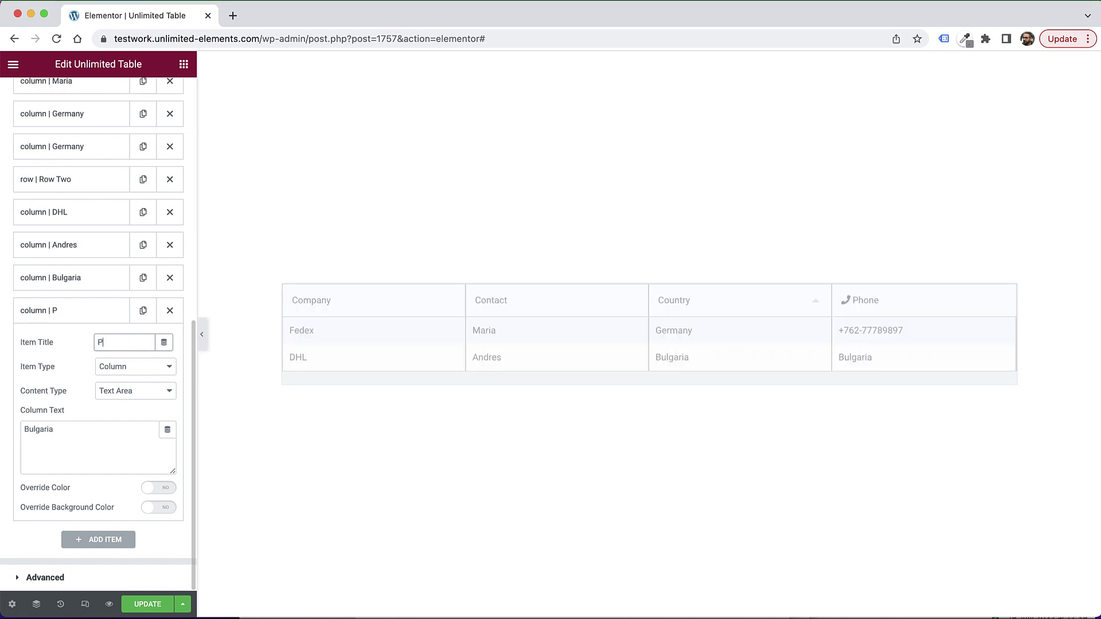
type("hone")
left_click(101, 434)
key("super+a")
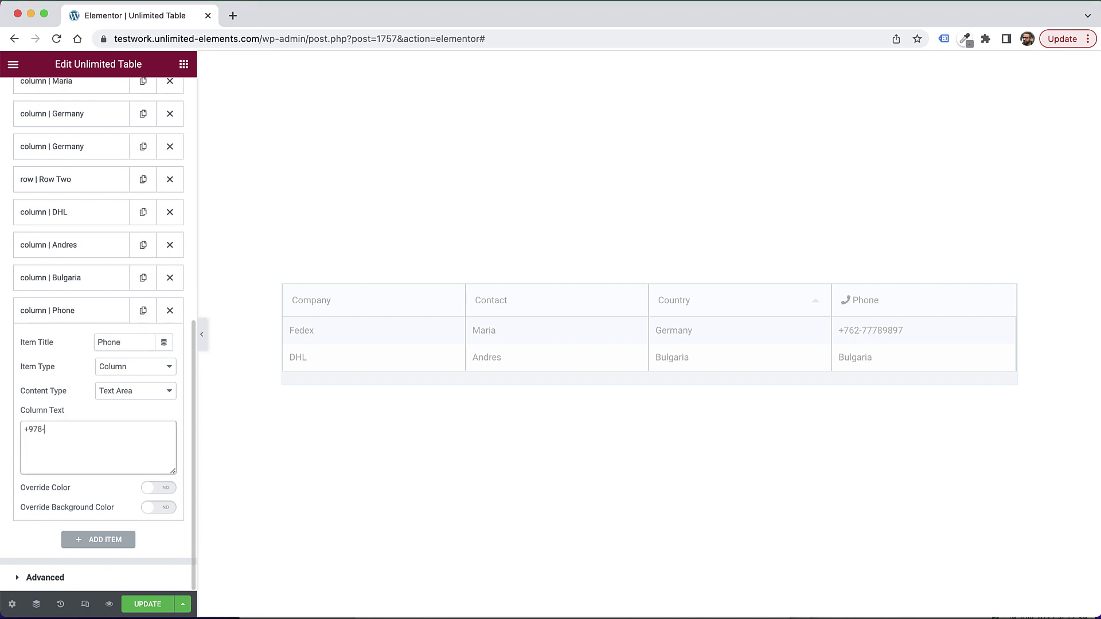
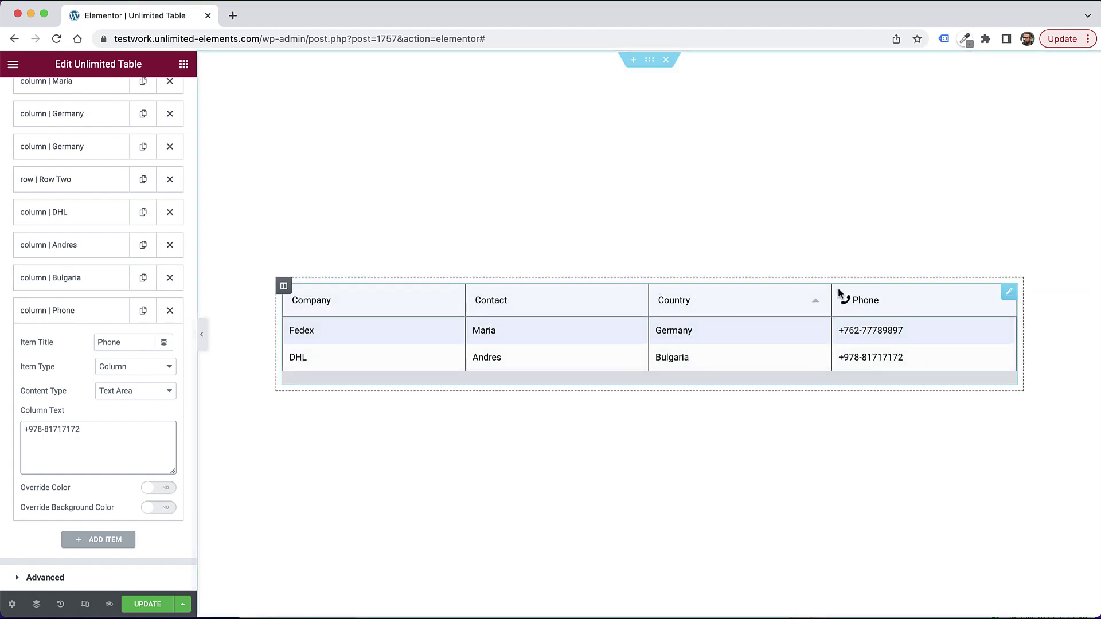
left_click(57, 312)
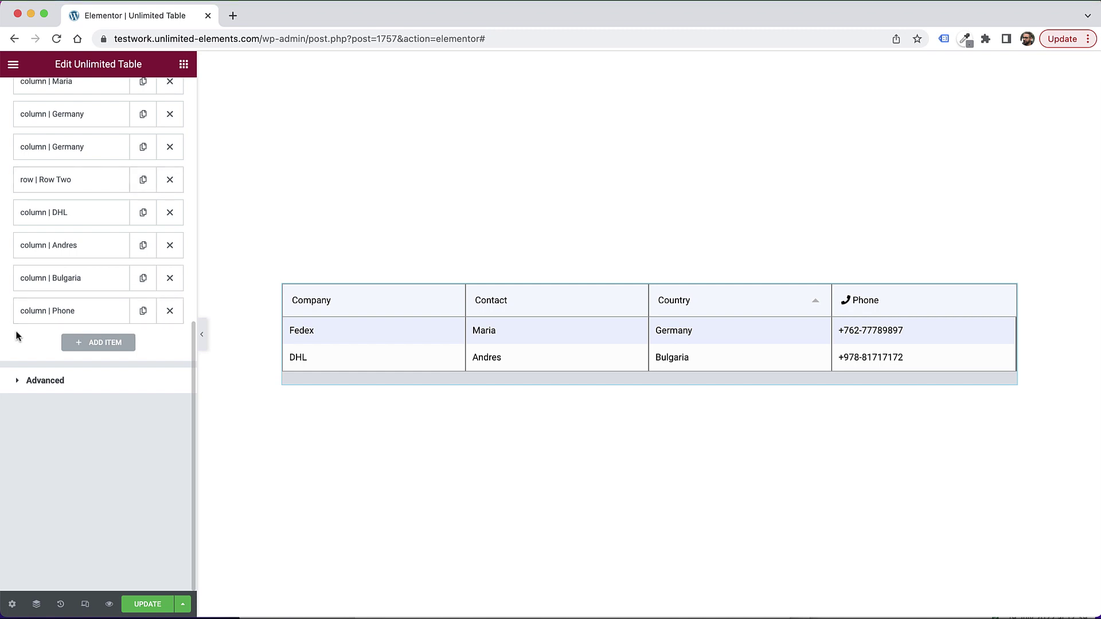
Step: Duplicate Row Two, move the copy to the end of the items, and rename it Row Three
left_click(144, 180)
scroll(92, 326, "down", 1)
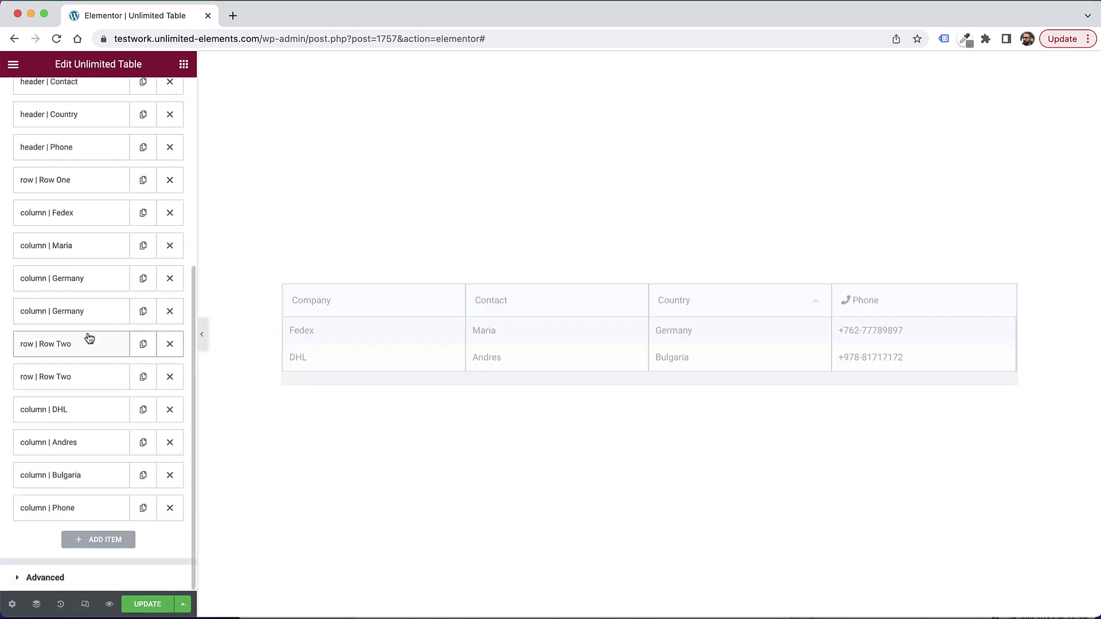
left_click_drag(49, 380, 110, 514)
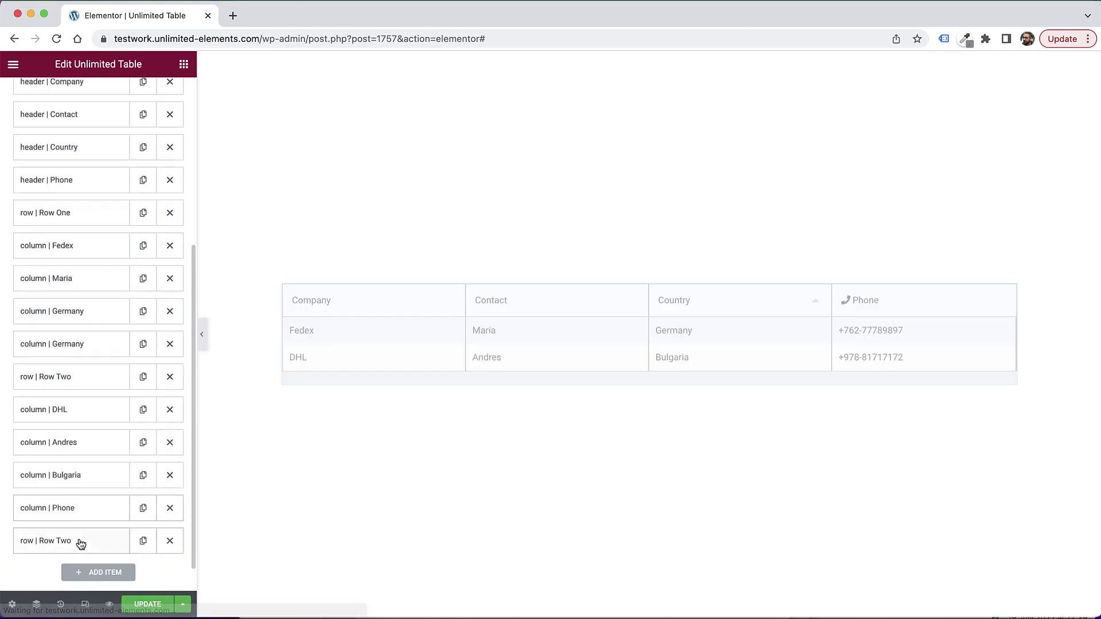
left_click(81, 543)
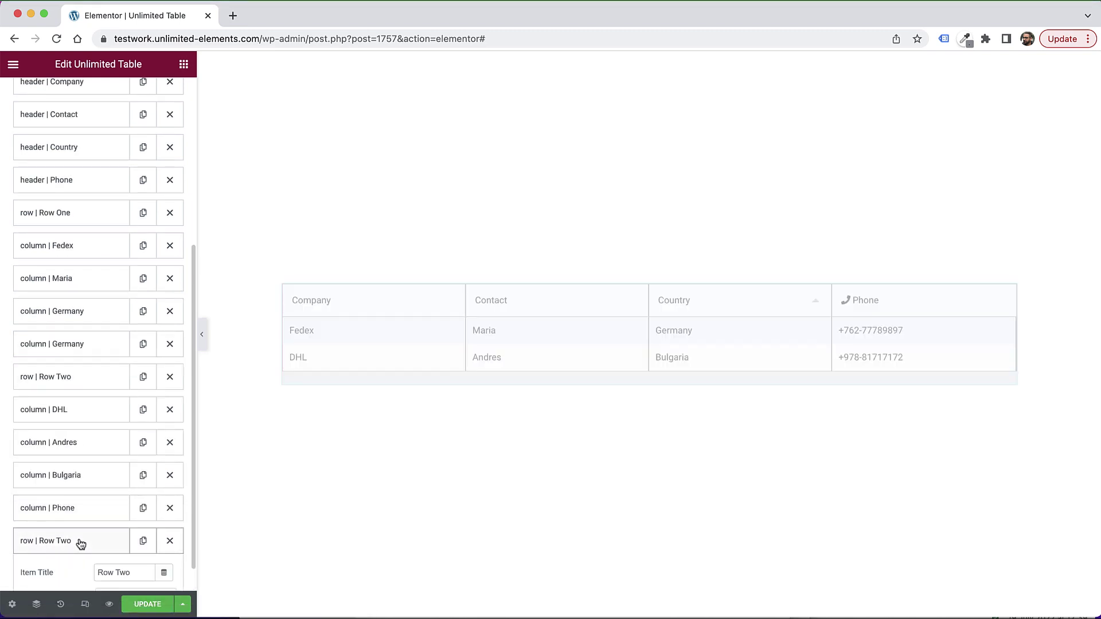
double_click(124, 572)
type("Thre")
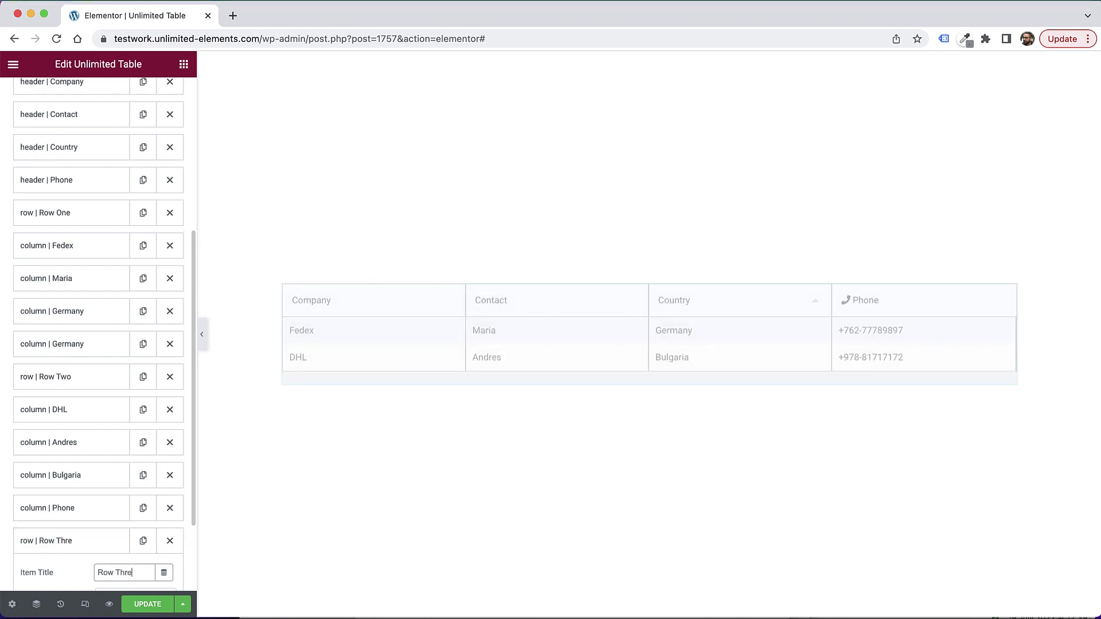
type("e")
scroll(66, 525, "down", 3)
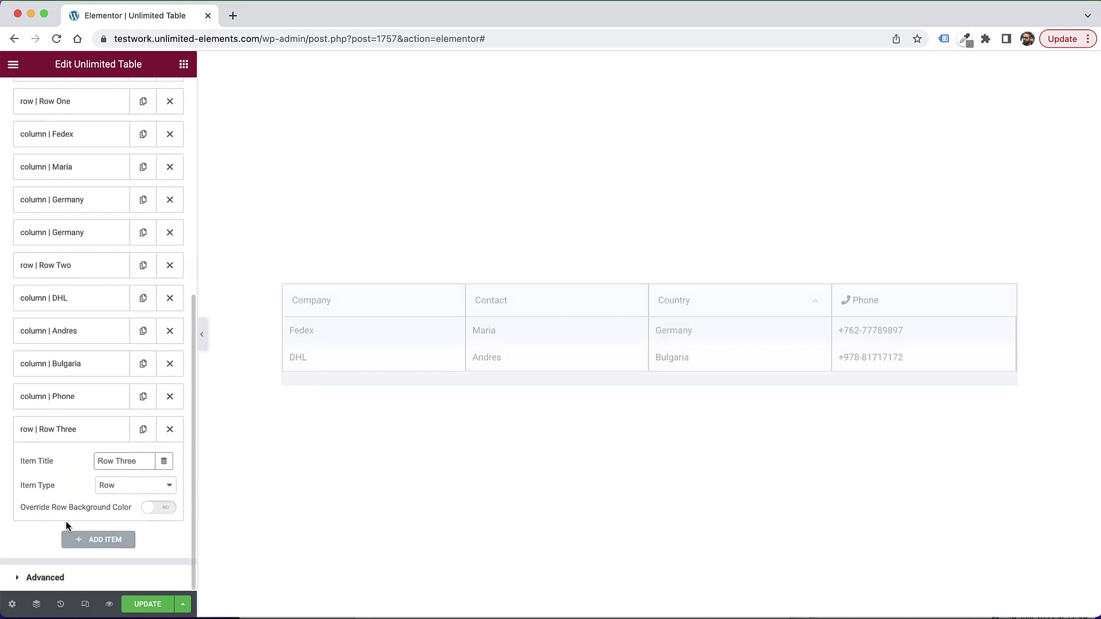
left_click(74, 436)
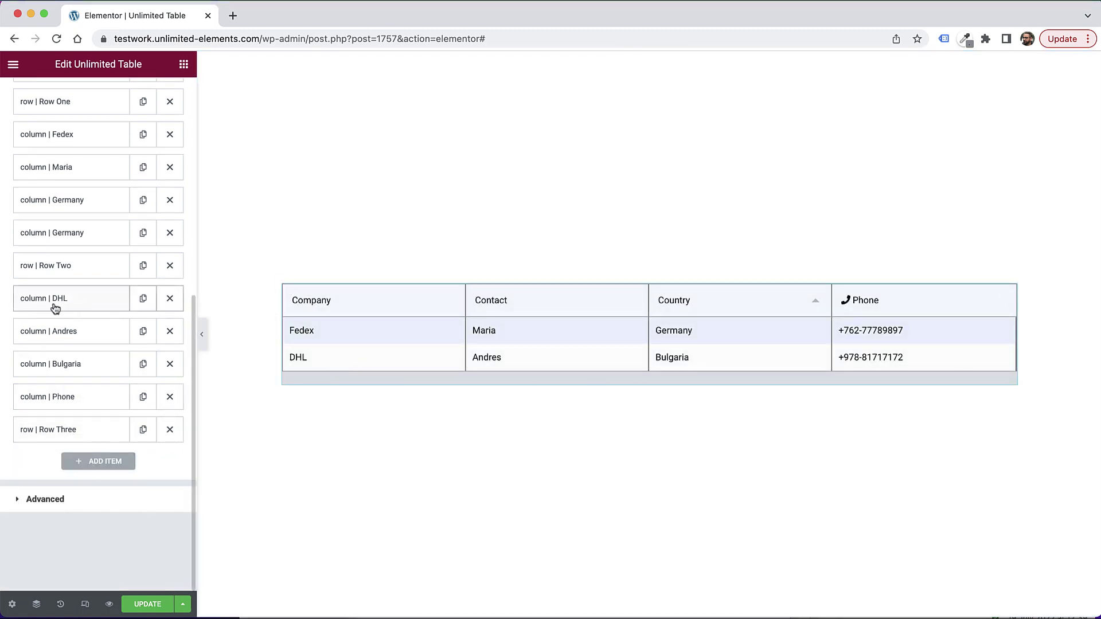
Step: Duplicate the DHL cell and move the copy below Row Three
left_click(143, 299)
scroll(97, 350, "down", 1)
left_click_drag(44, 389, 86, 519)
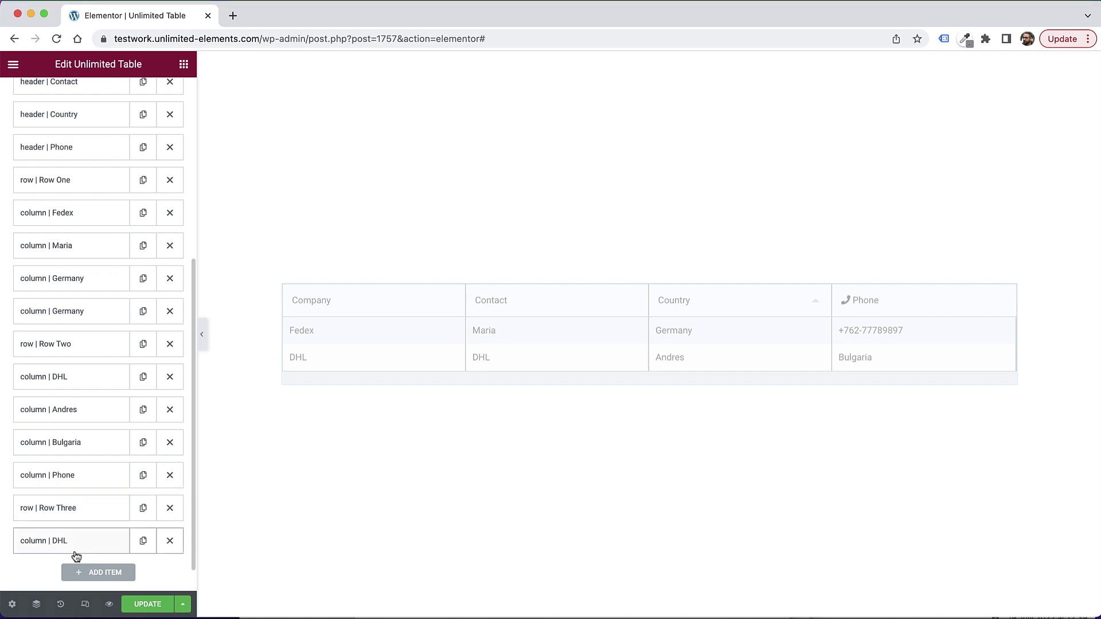
Step: Retitle the copied DHL cell under Row Three as UPS
left_click(74, 549)
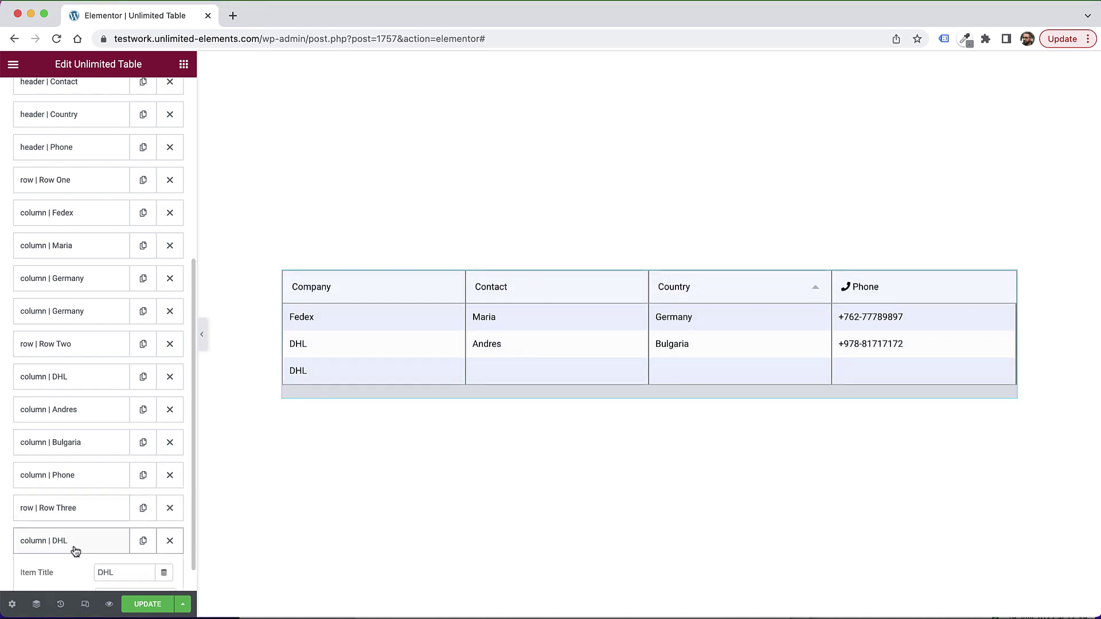
scroll(115, 527, "down", 1)
double_click(117, 520)
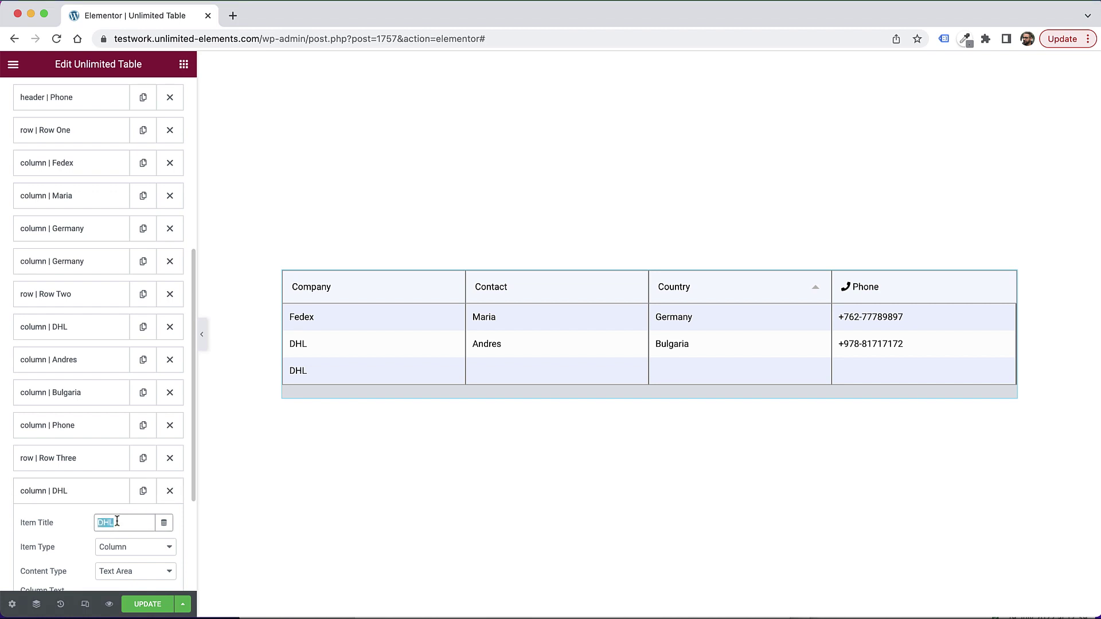
type("UPS")
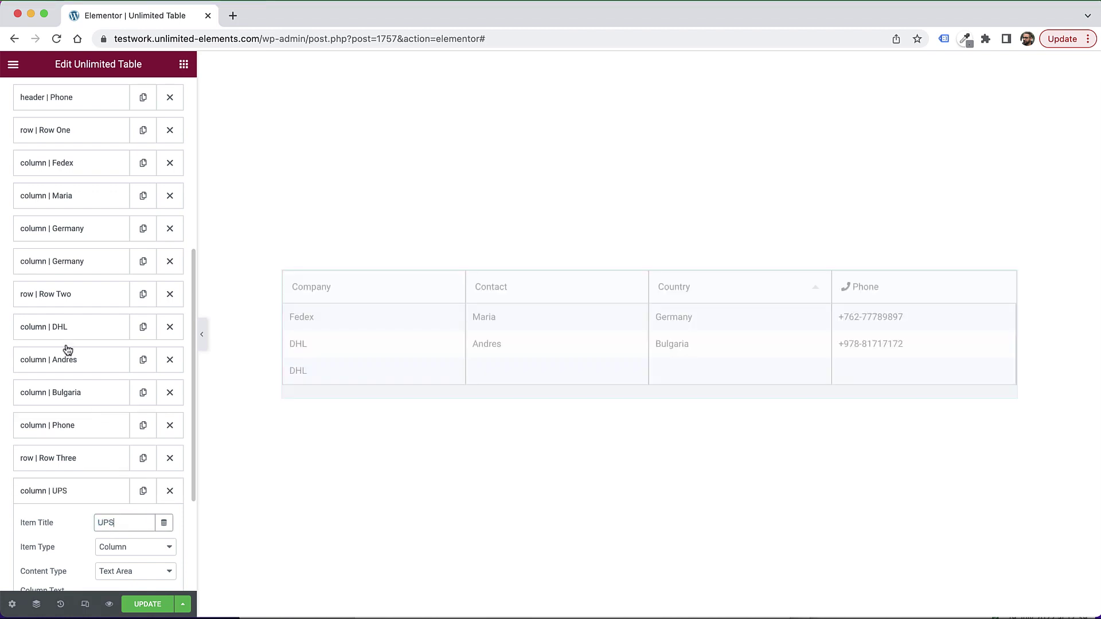
Step: Copy the Andres contact cell below UPS, retitling it and changing its text to Amit
left_click(143, 367)
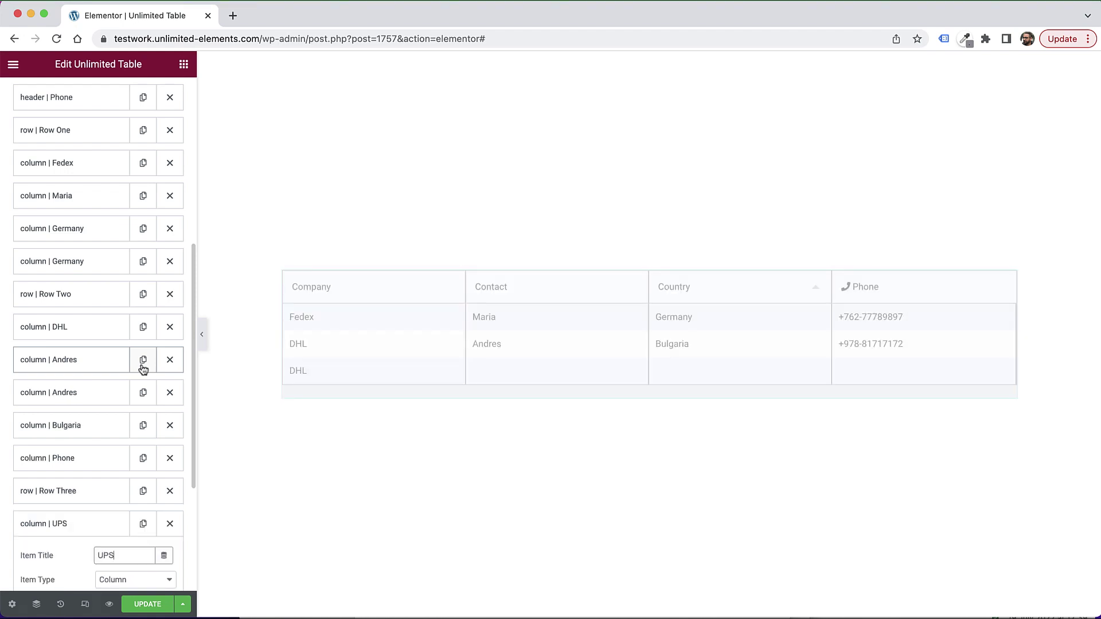
left_click_drag(57, 391, 76, 504)
scroll(65, 310, "down", 3)
left_click_drag(58, 287, 106, 504)
left_click(73, 311)
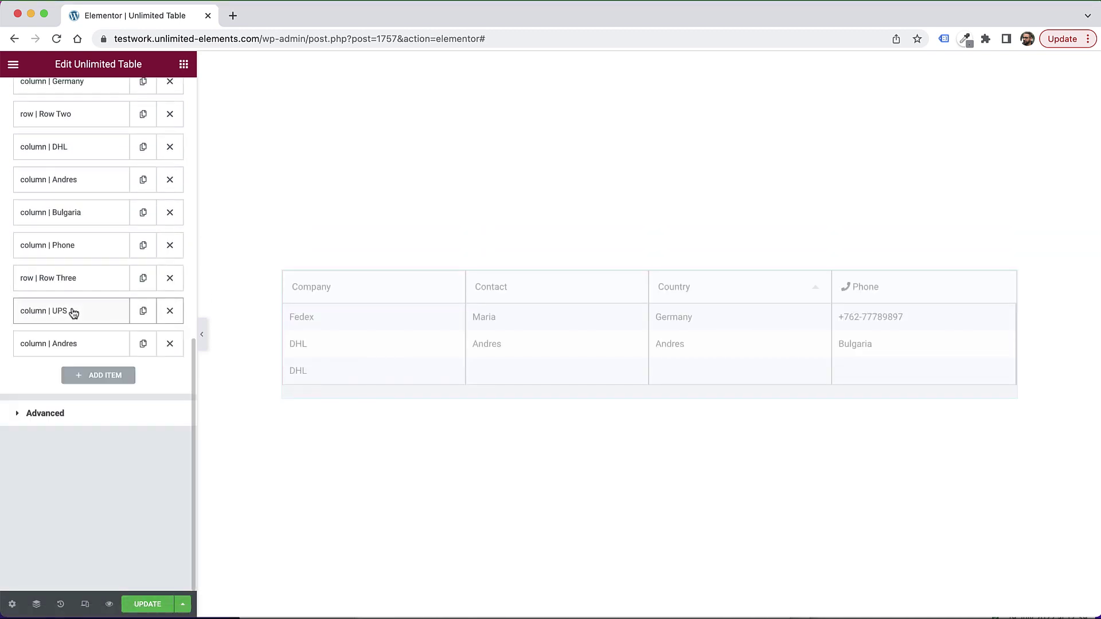
left_click(89, 348)
left_click(107, 375)
double_click(122, 381)
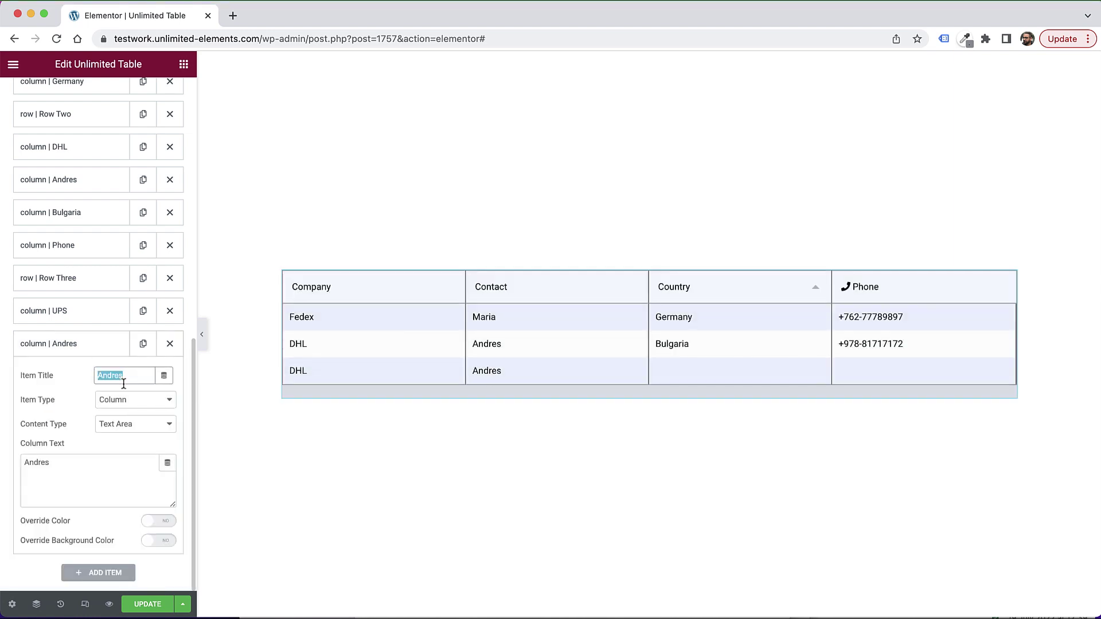
type("Am")
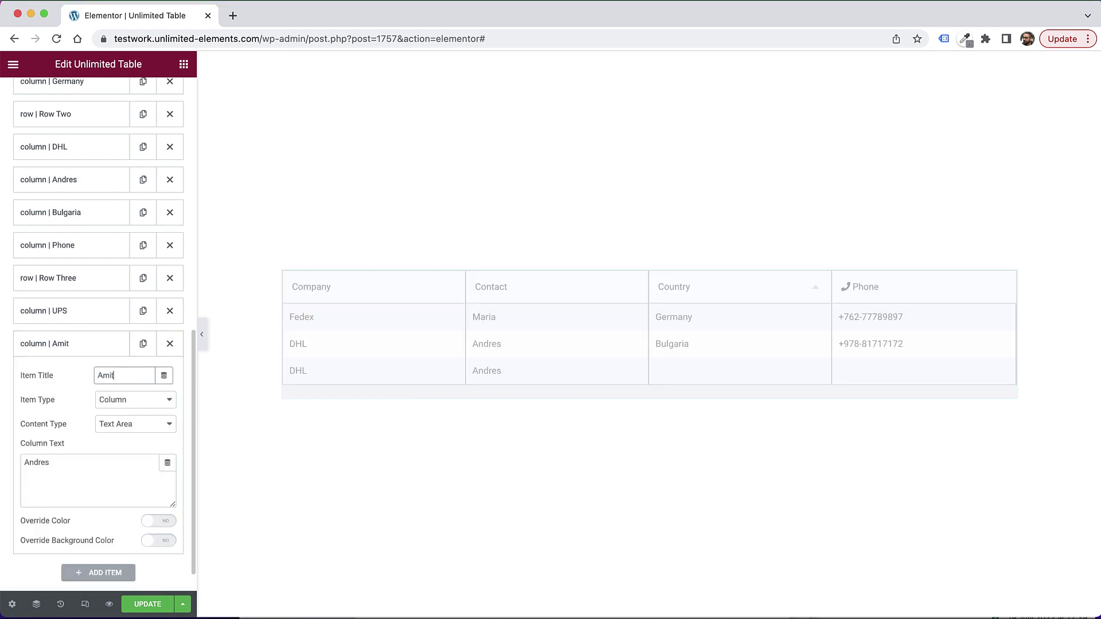
type("it")
left_click(83, 465)
double_click(85, 465)
type("Amit")
left_click(63, 343)
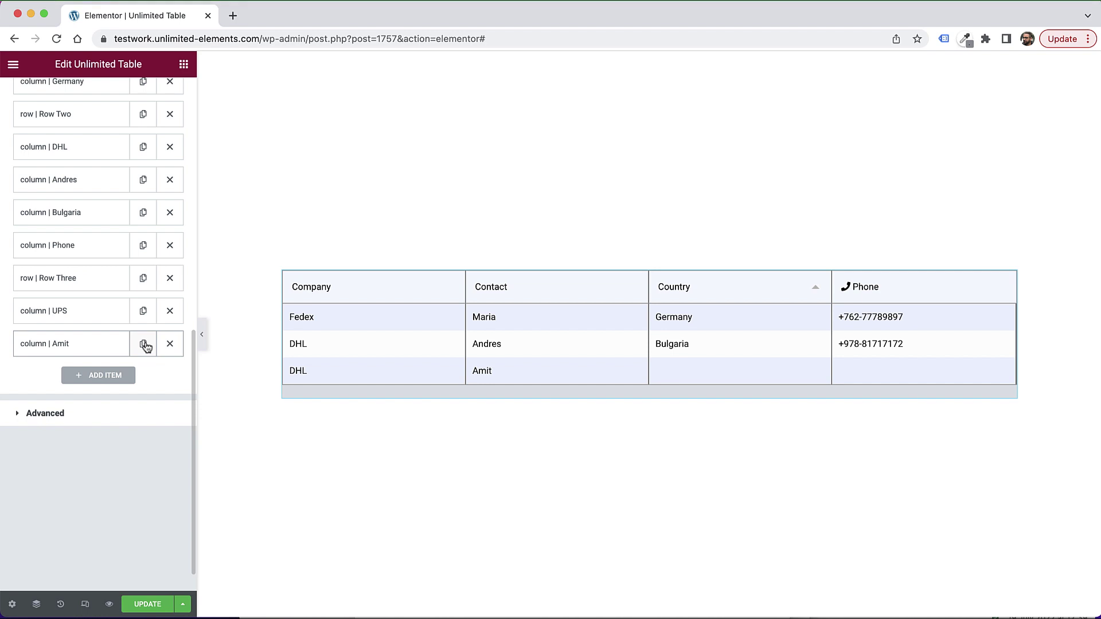
Step: Duplicate the Amit cell as a United States cell, with United States as title and text
left_click(143, 344)
left_click(85, 540)
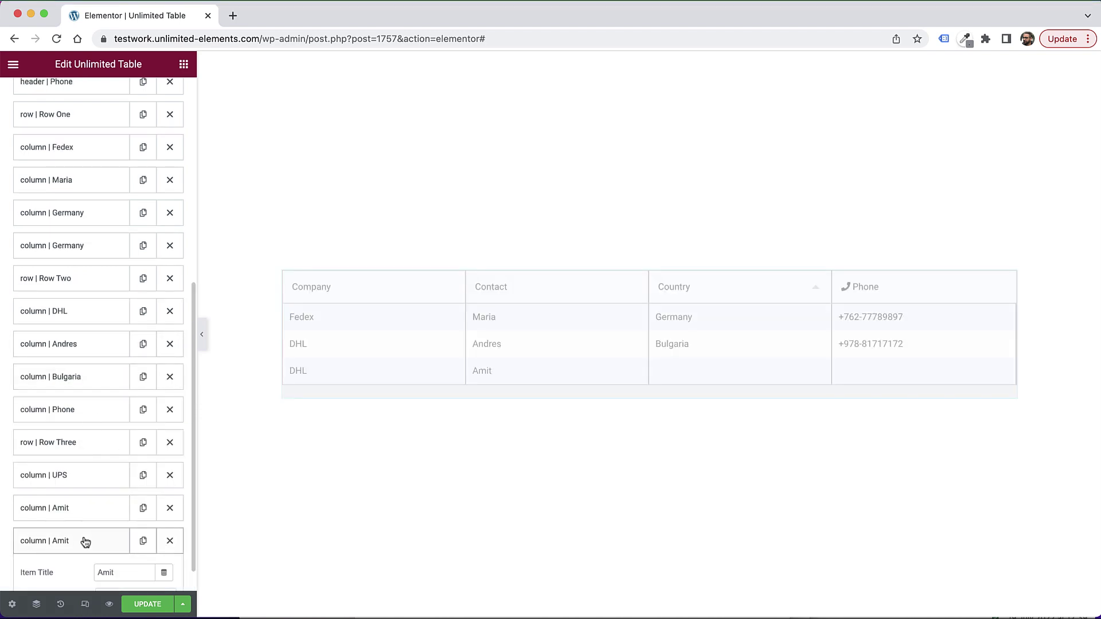
scroll(97, 515, "down", 4)
double_click(107, 348)
type("United Sta")
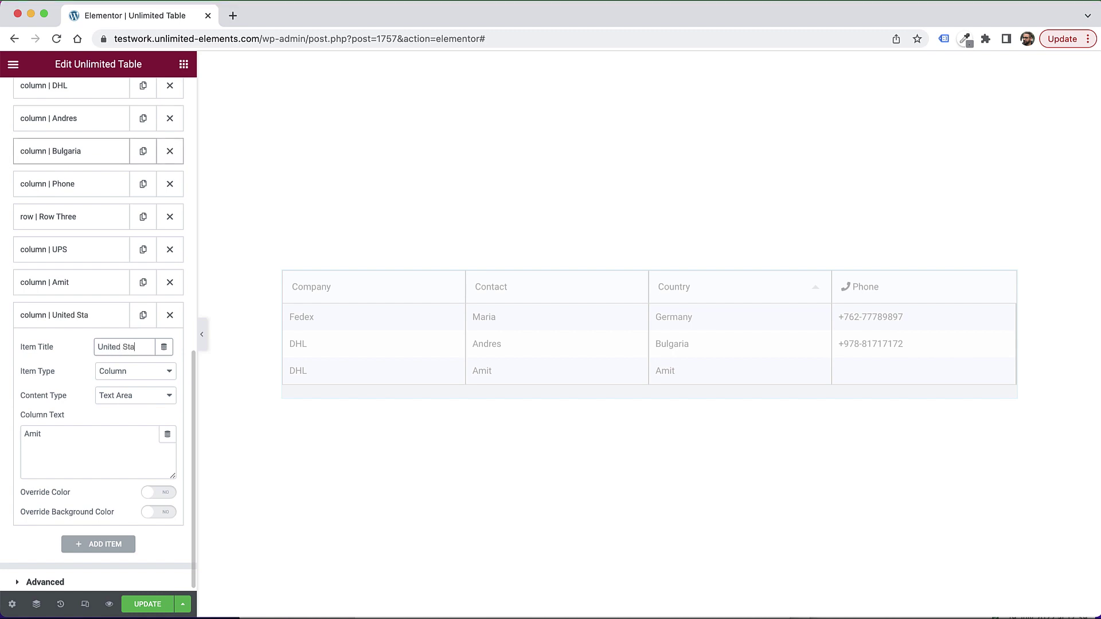
type("tes")
key("ctrl+a")
key("ctrl+c")
left_click(141, 433)
key("ctrl+a")
key("ctrl+v")
left_click(94, 318)
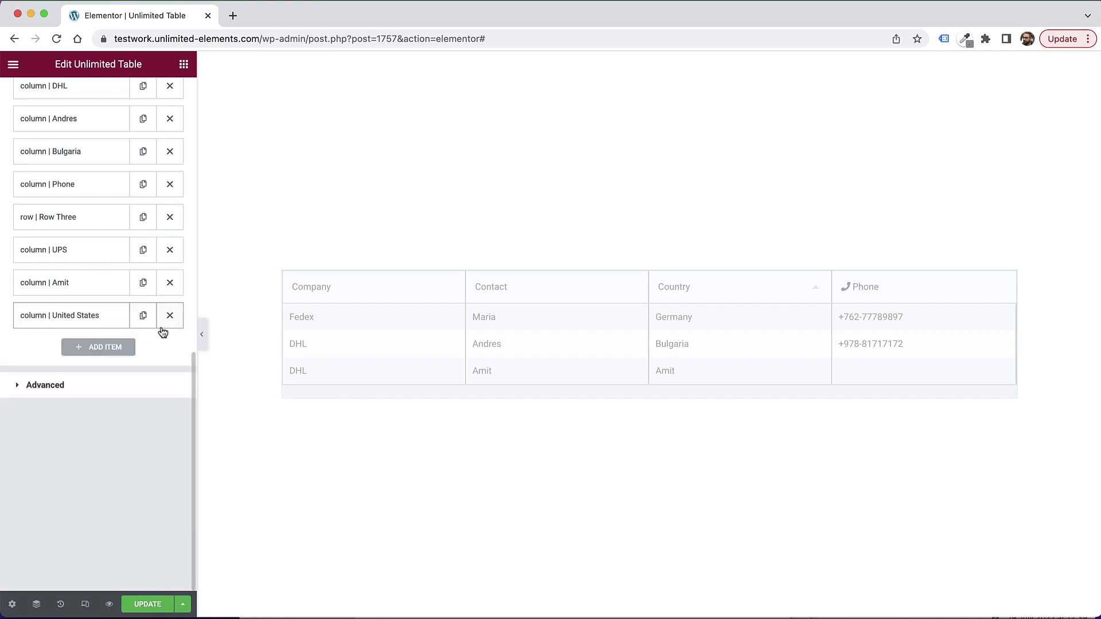
left_click(143, 315)
left_click(77, 547)
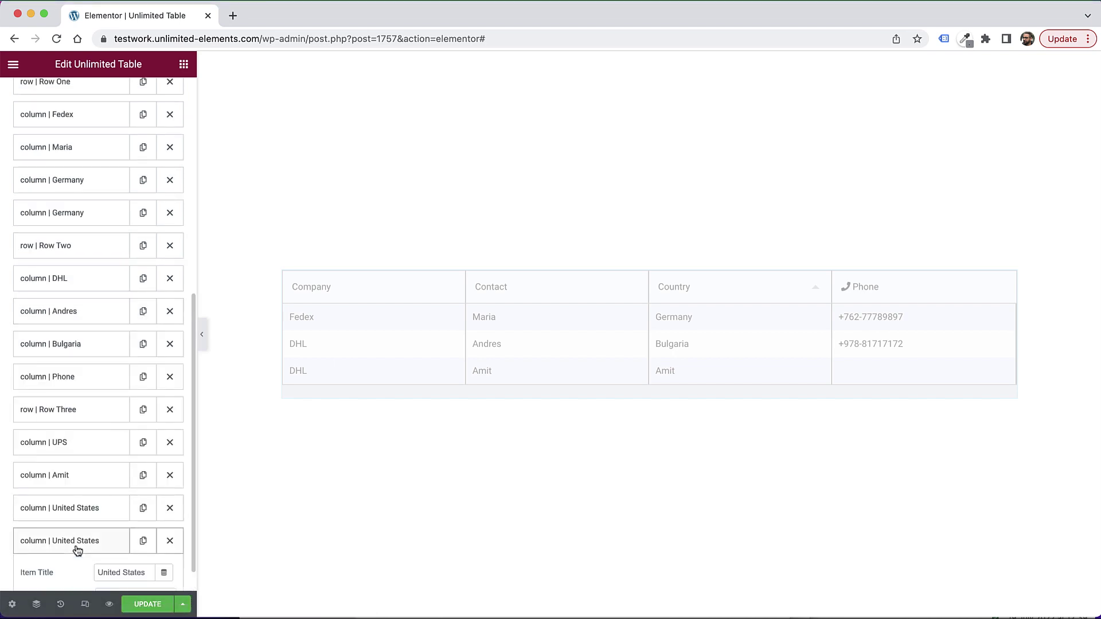
scroll(90, 525, "down", 4)
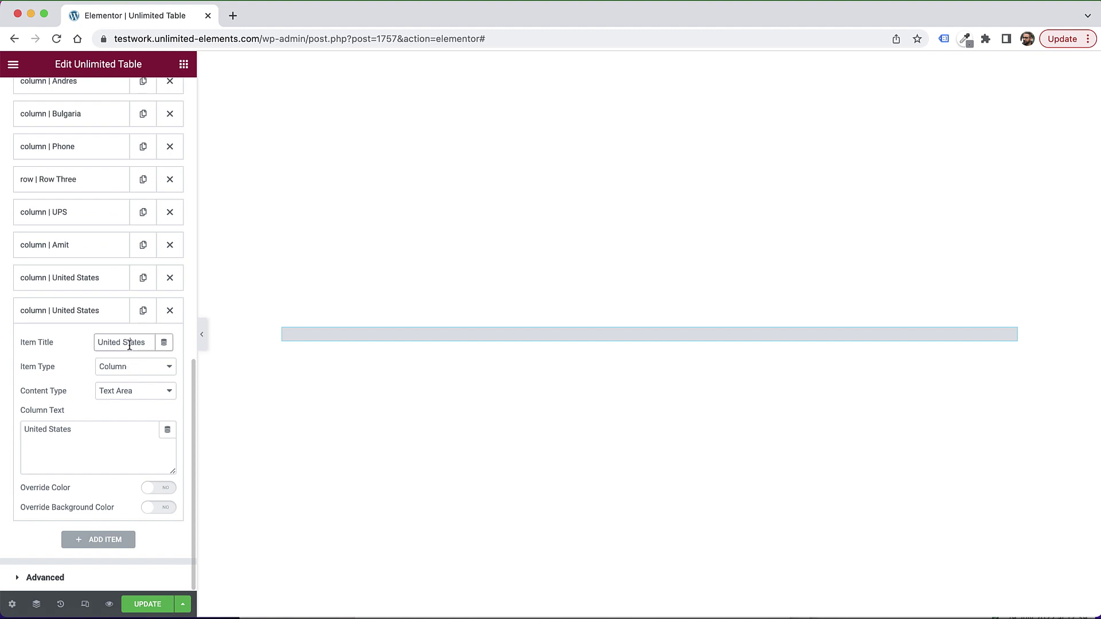
triple_click(128, 343)
type("Phone")
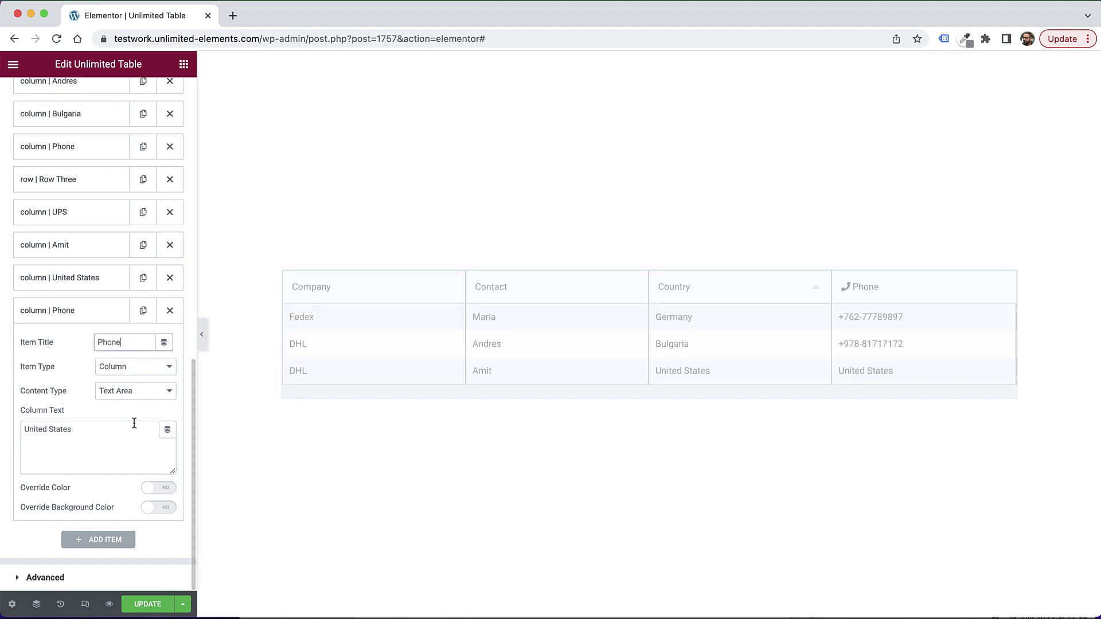
triple_click(103, 450)
type("+98-8282871")
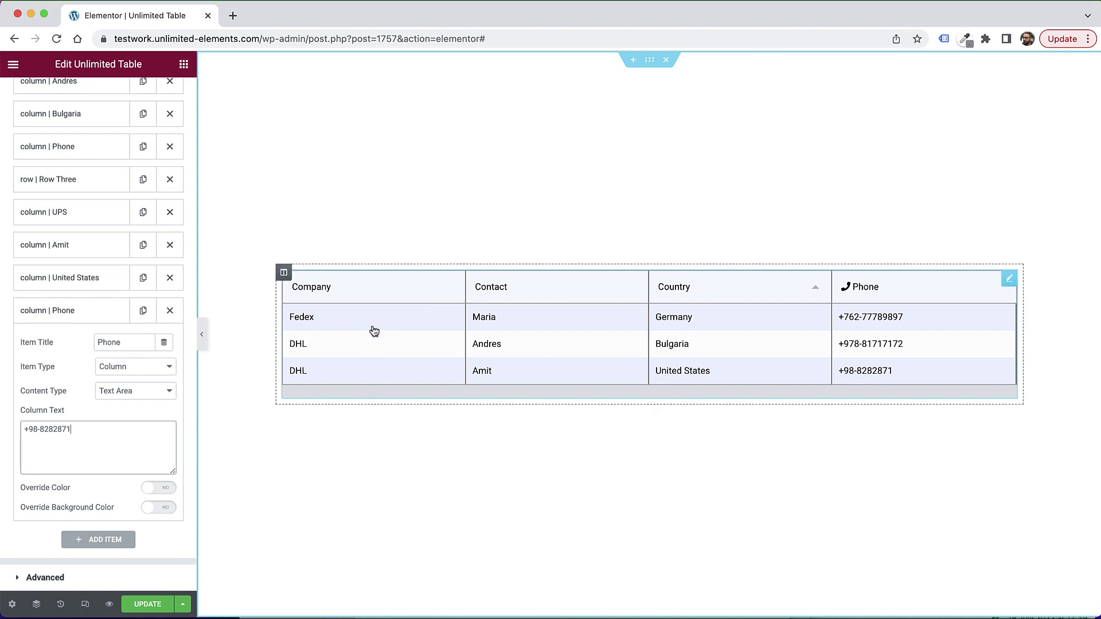
Step: Set Enable Filtering to Yes in the table's Filtering settings
scroll(57, 425, "up", 15)
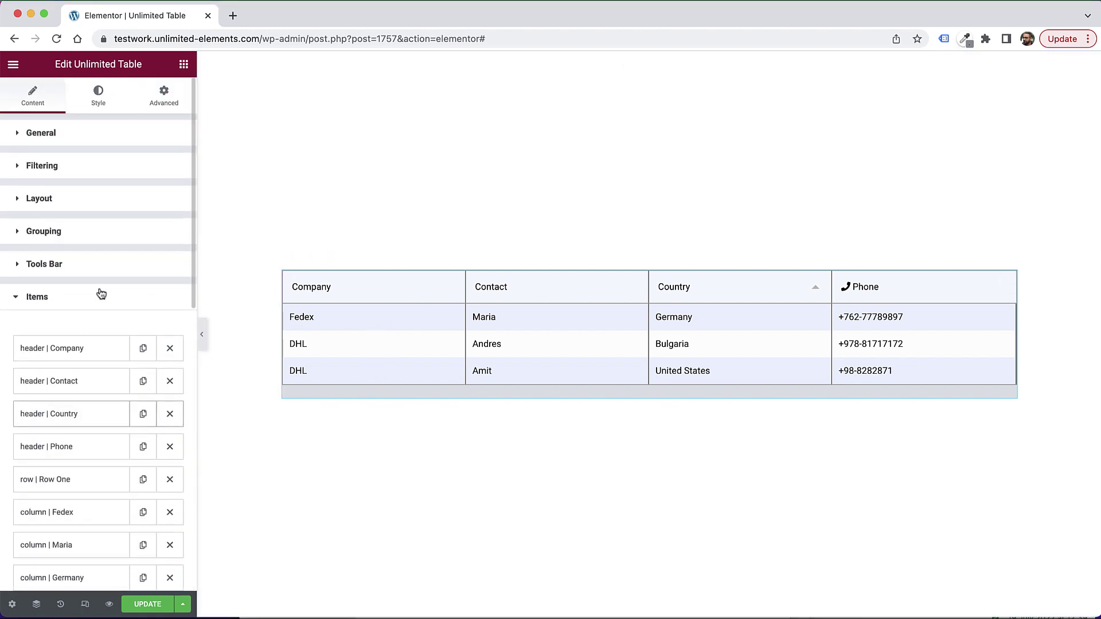
left_click(56, 297)
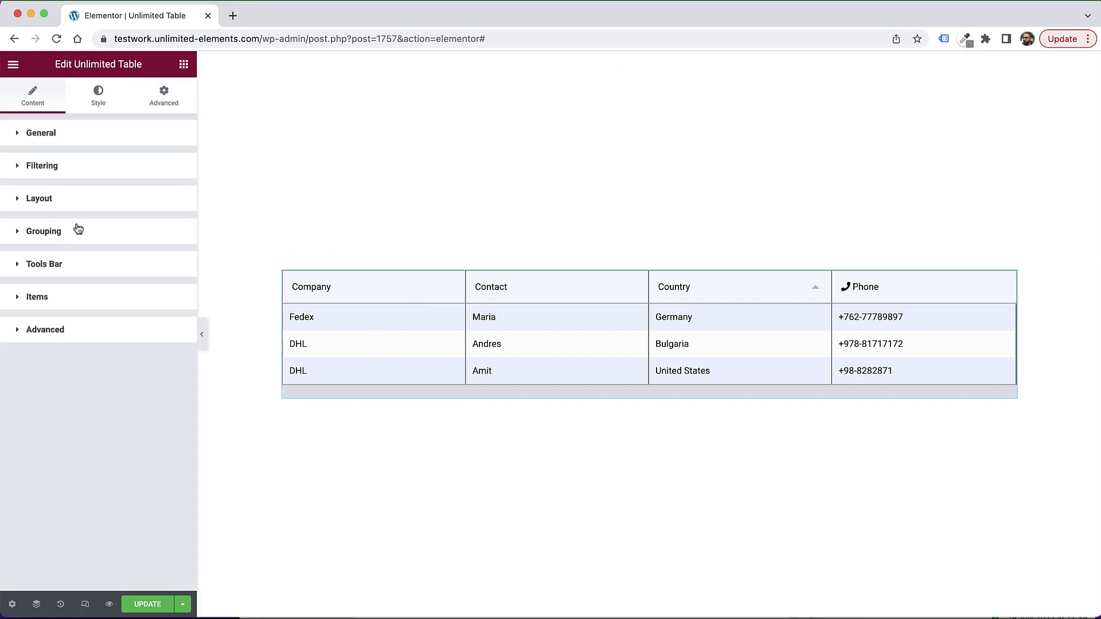
left_click(73, 165)
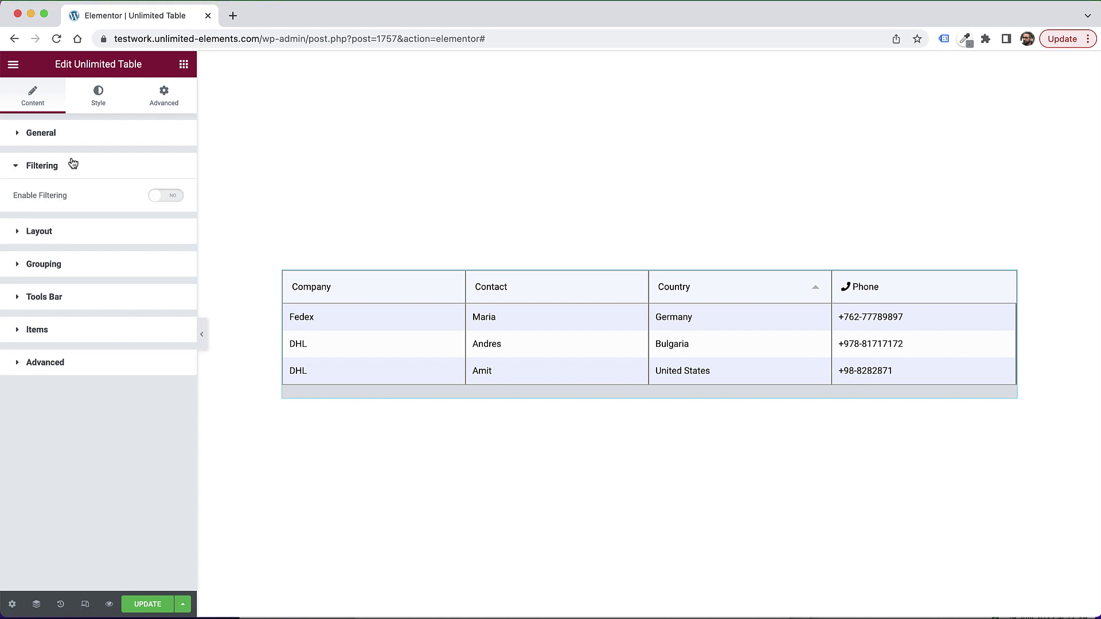
left_click(171, 198)
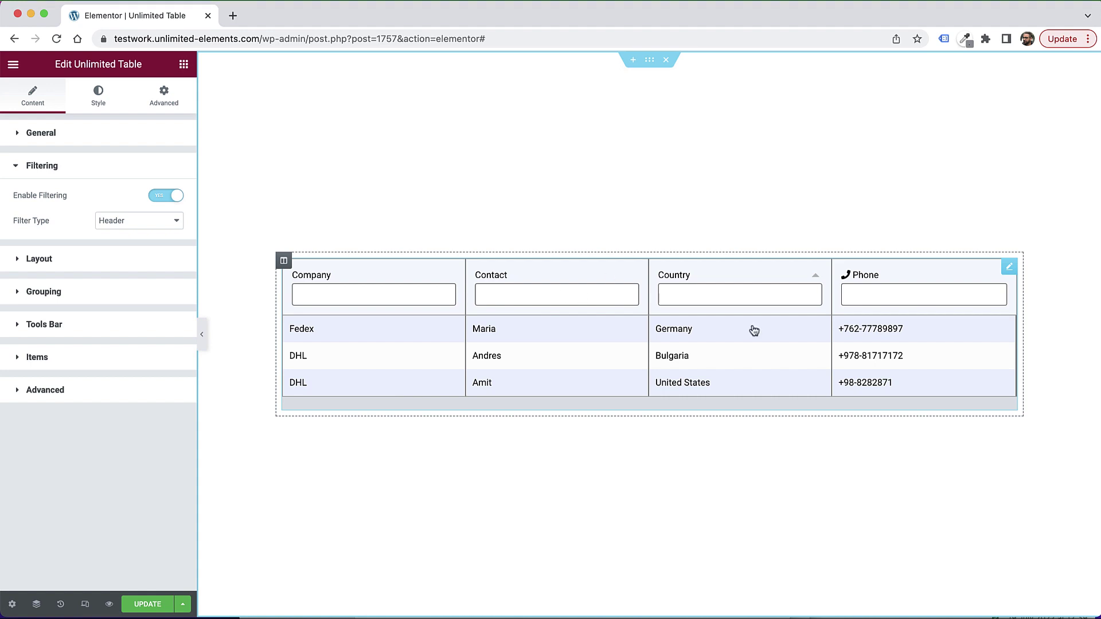
Step: Test the Contact header filter with 'am', then clear it to show all rows
left_click(540, 297)
type("a")
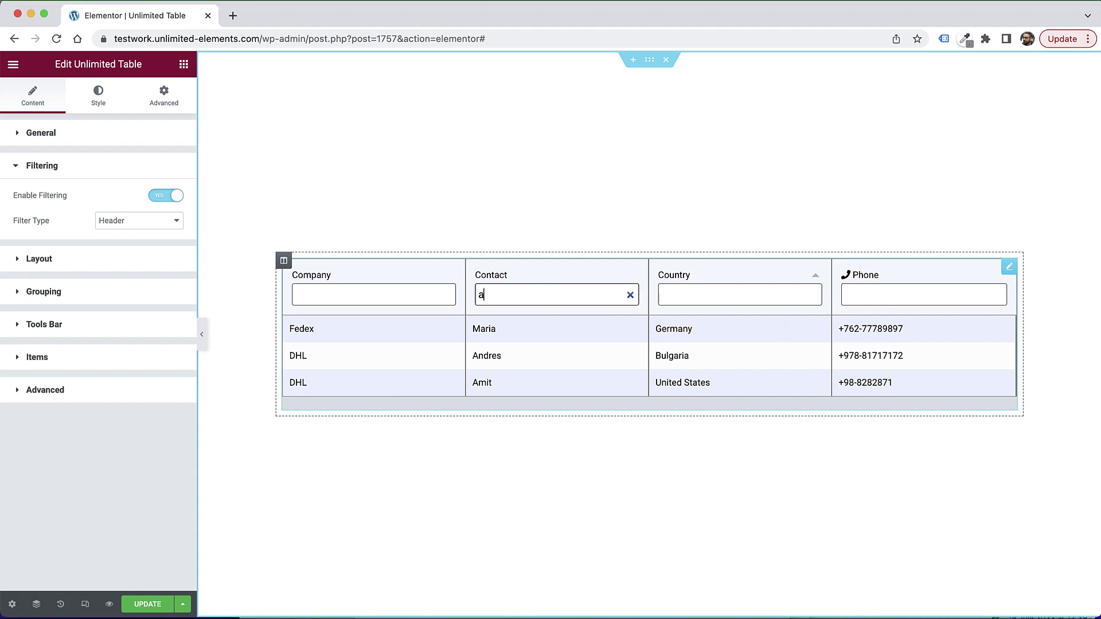
type("mm")
key("BackSpace")
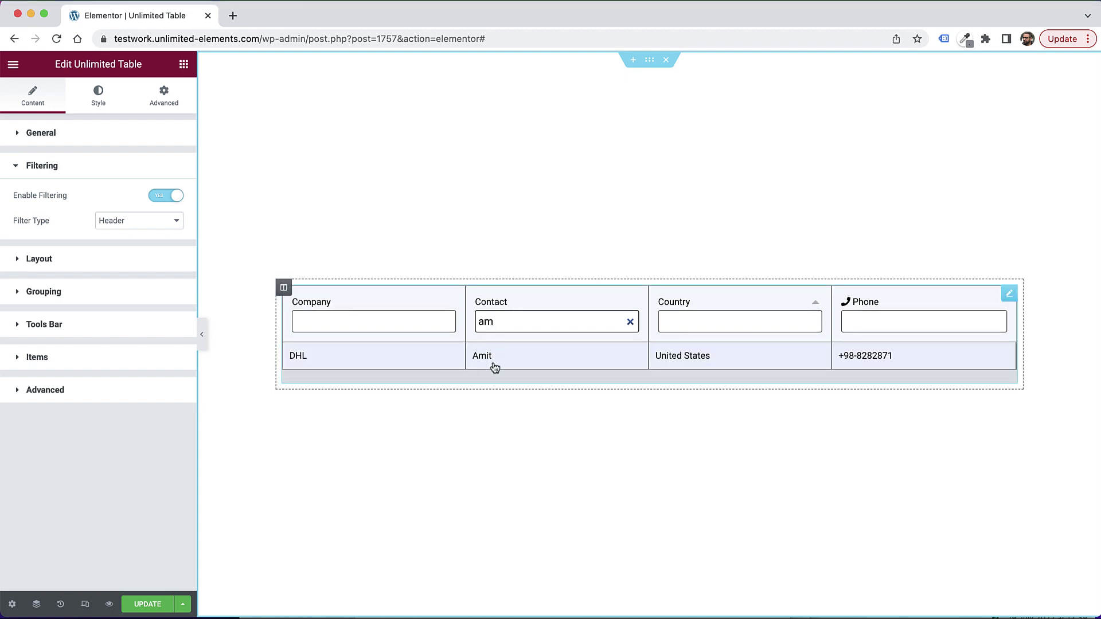
double_click(502, 322)
key("BackSpace")
Step: Switch the Filter Type to Toolbar and check its column show/hide list
left_click(132, 220)
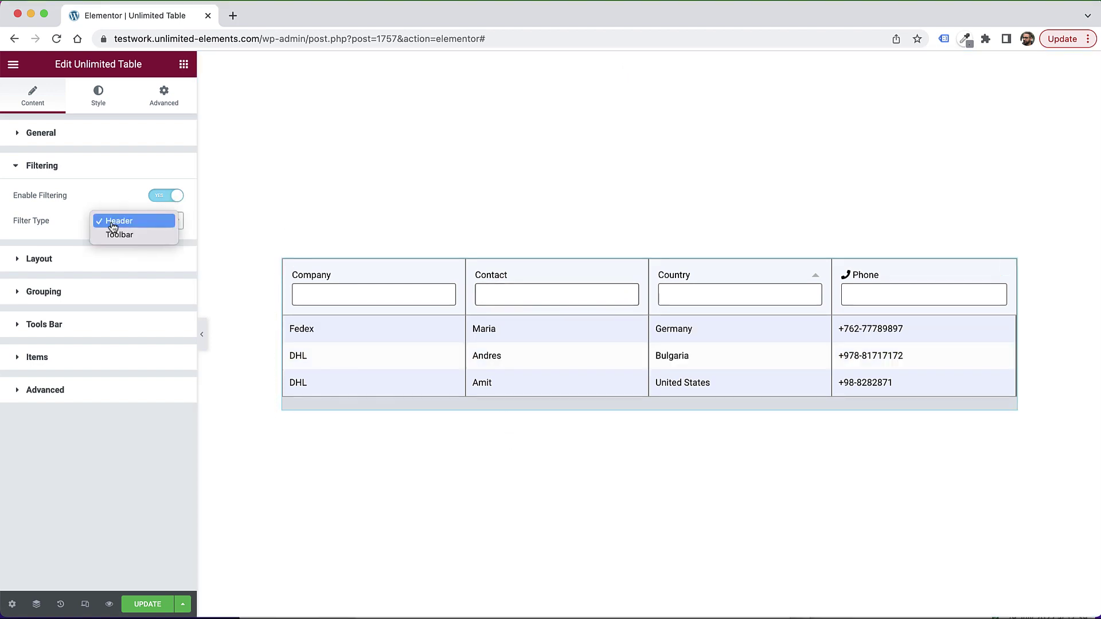
left_click(161, 236)
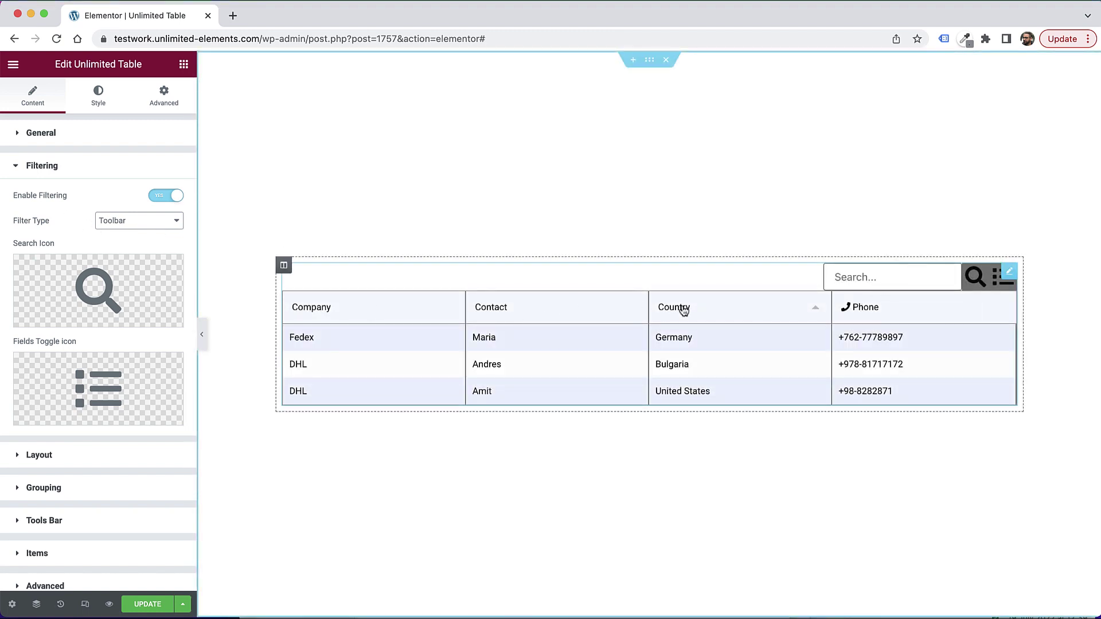
left_click(991, 284)
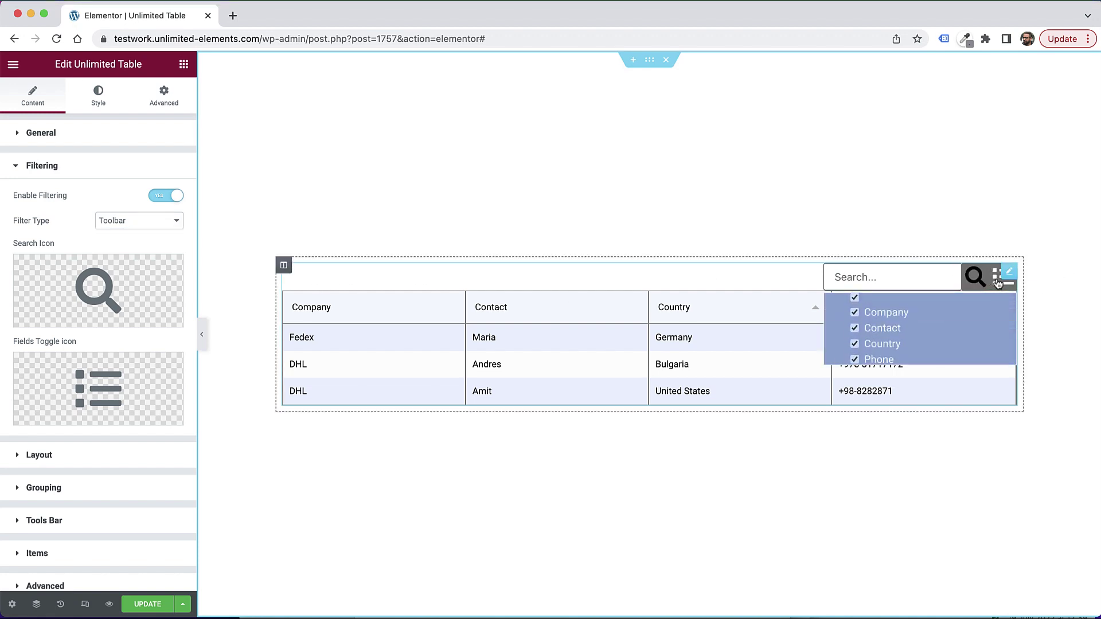
left_click(990, 282)
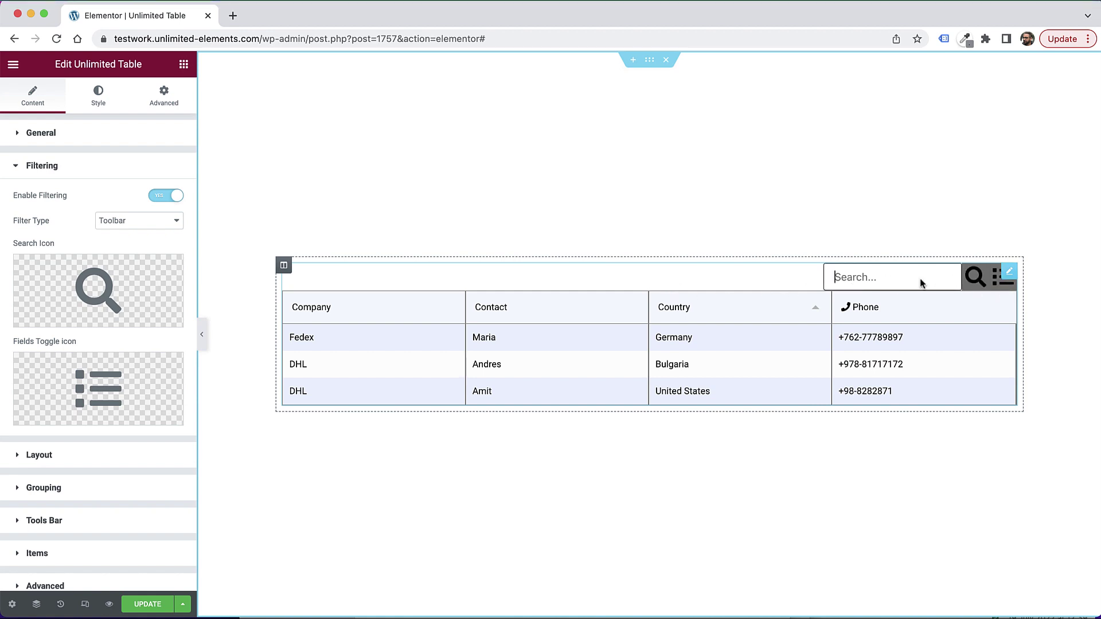
Step: Set Enable Filtering back to No and expand the Layout settings
left_click(133, 226)
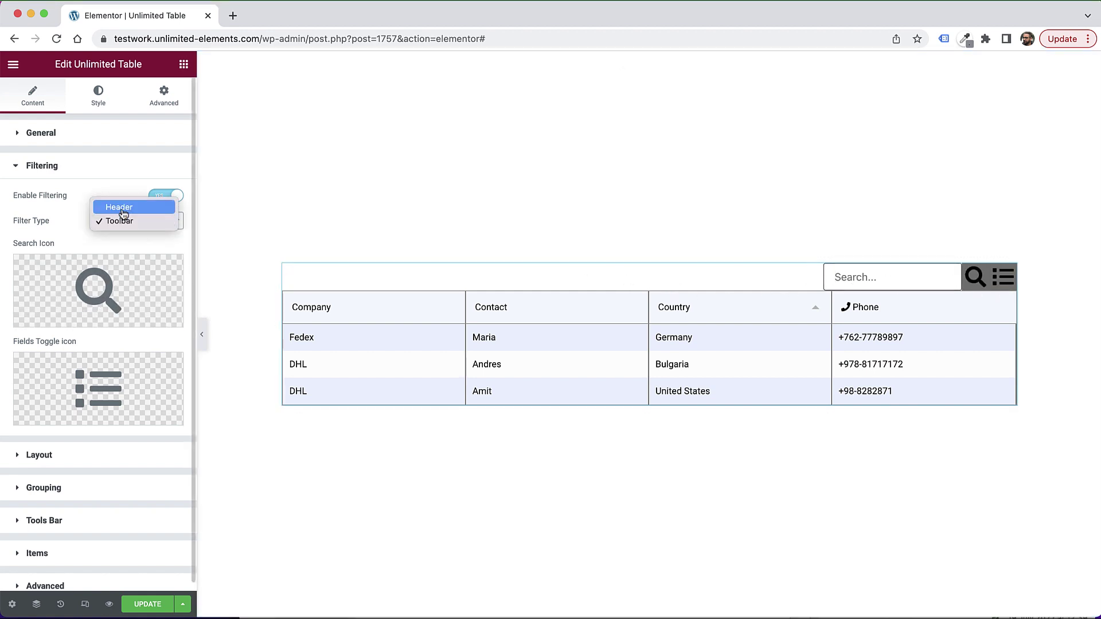
left_click(119, 188)
left_click(168, 197)
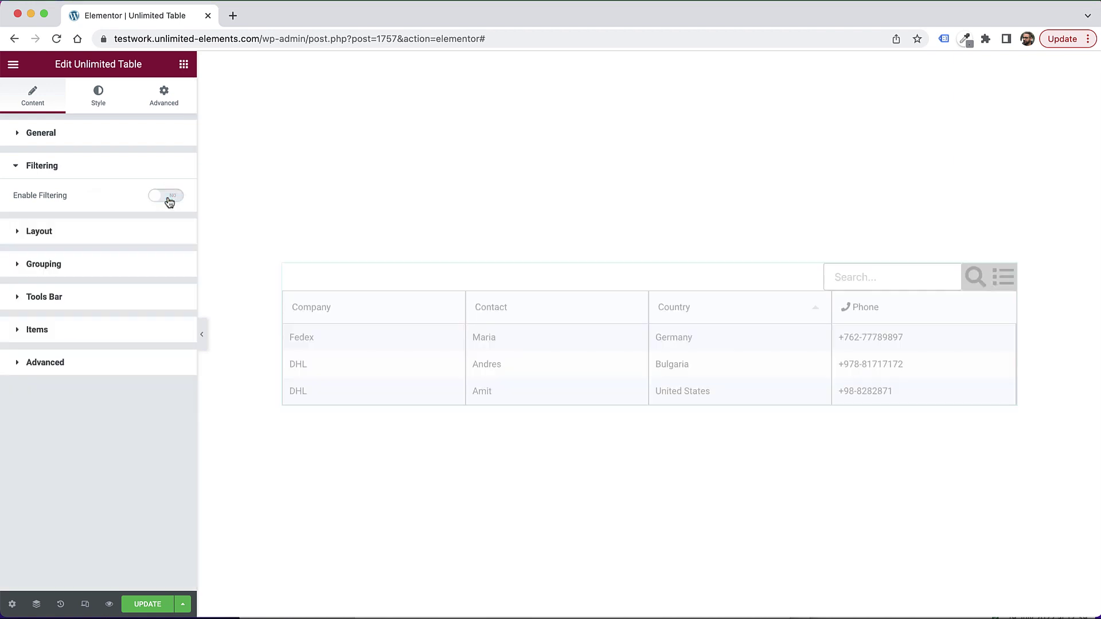
left_click(61, 235)
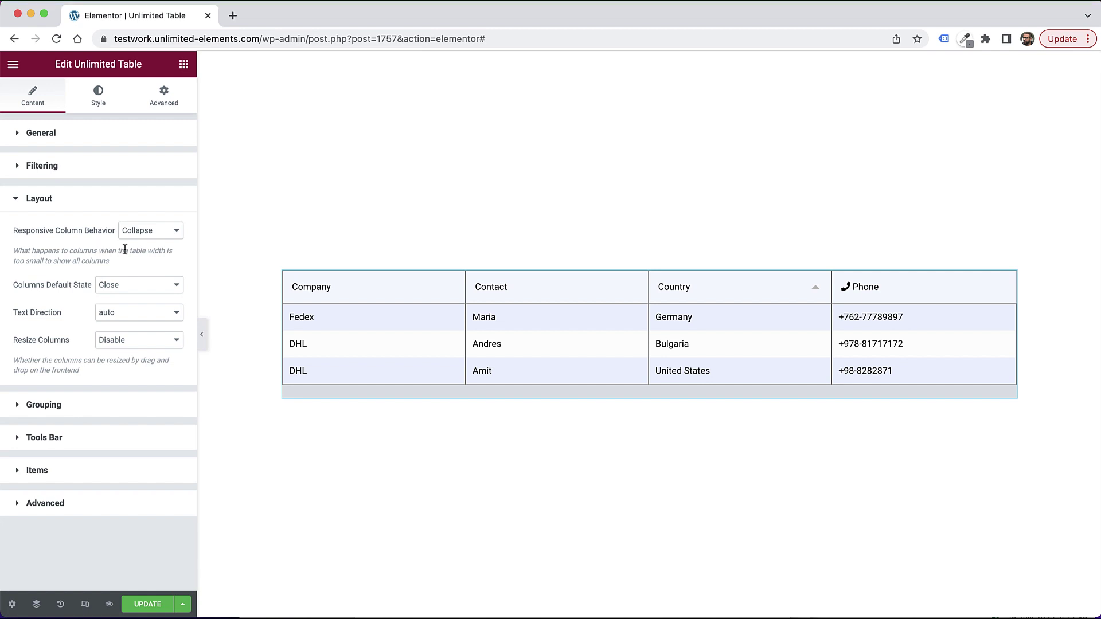
Step: Review the Responsive Column Behavior options, leaving it on Collapse
left_click(148, 230)
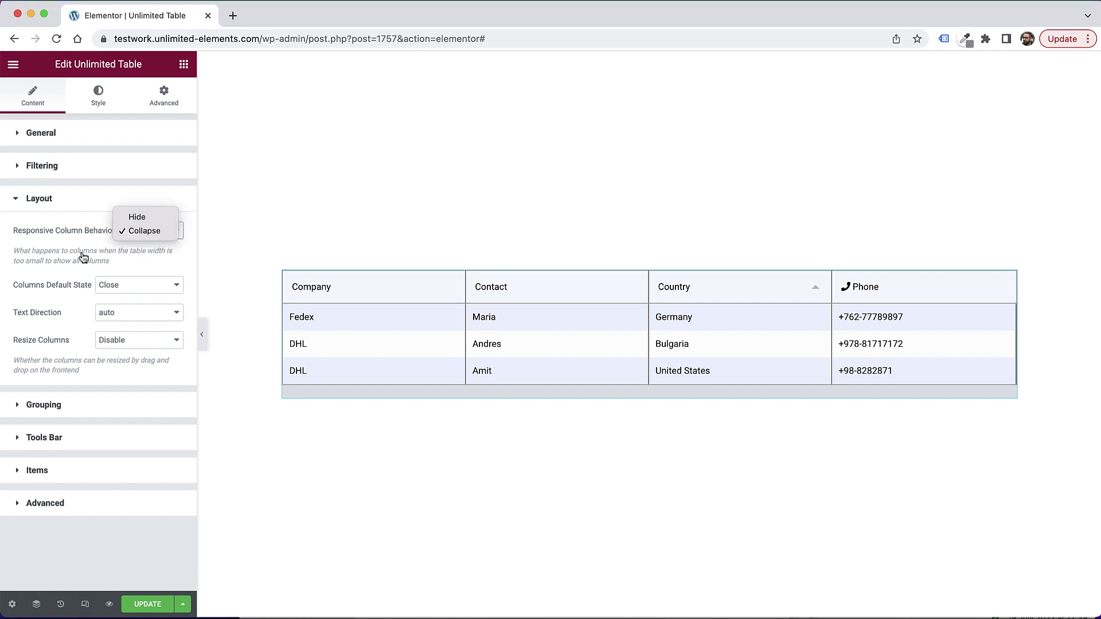
left_click(83, 258)
left_click(150, 235)
left_click(109, 264)
left_click(157, 234)
left_click(64, 258)
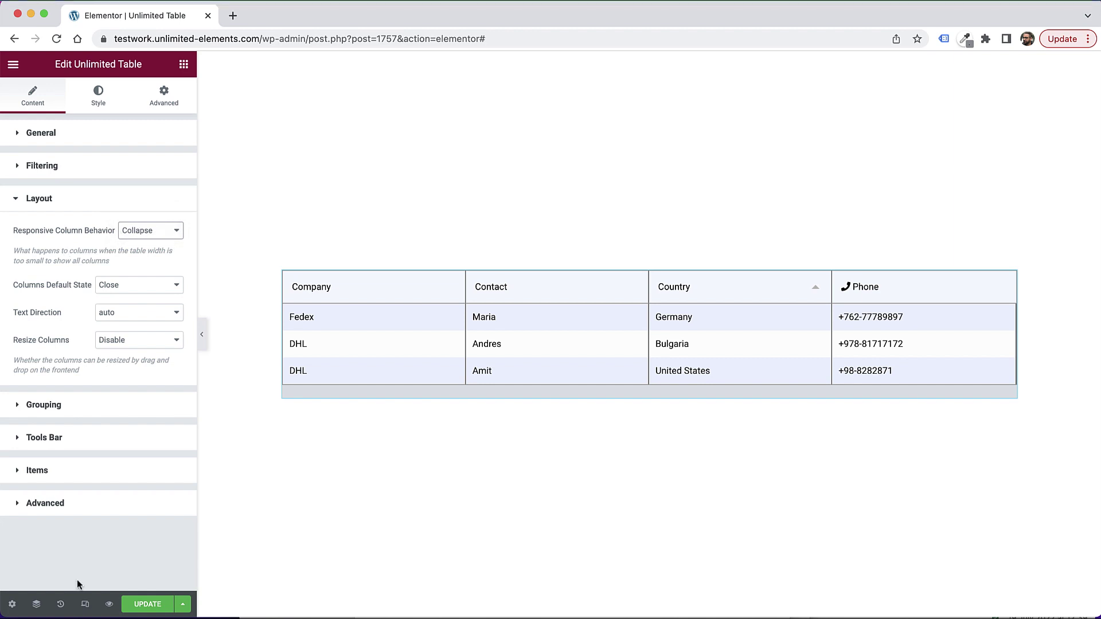
Step: Preview the page at 360 px mobile width and toggle the Fedex row's hidden details
left_click(85, 604)
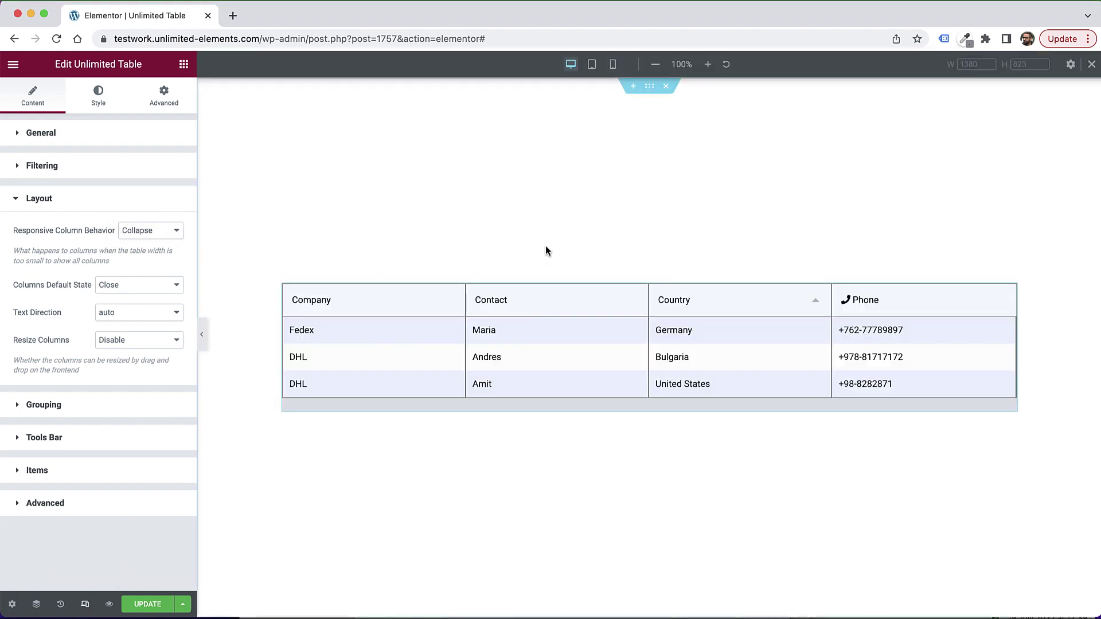
left_click(612, 64)
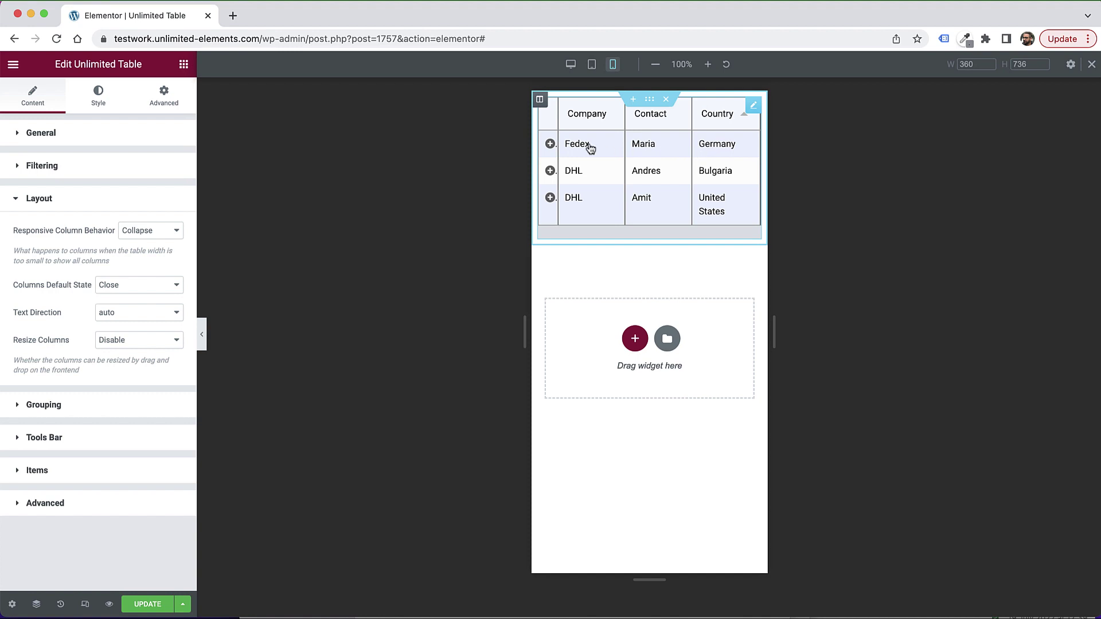
left_click(550, 144)
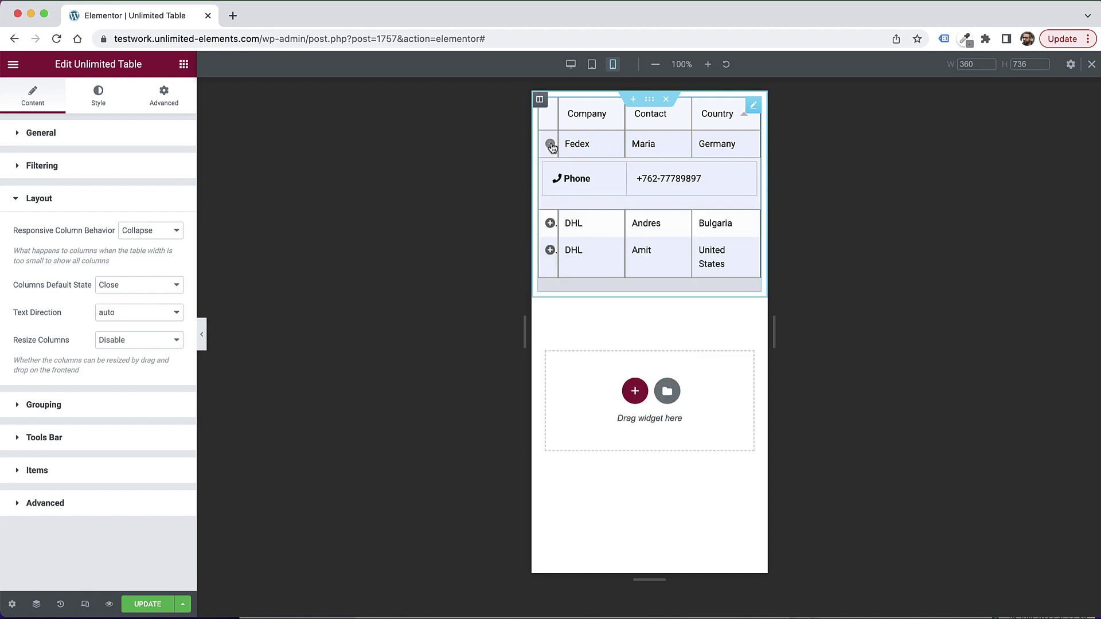
left_click(550, 144)
left_click(550, 144)
left_click(550, 144)
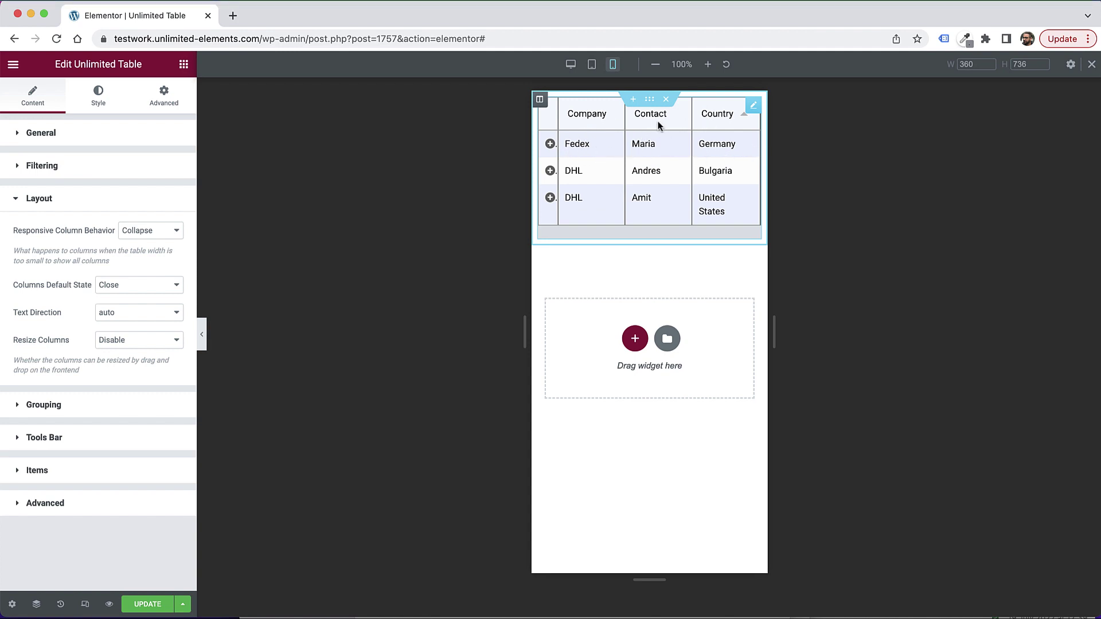
Step: Set the Company header's Column Minimum Width to 250
left_click(43, 473)
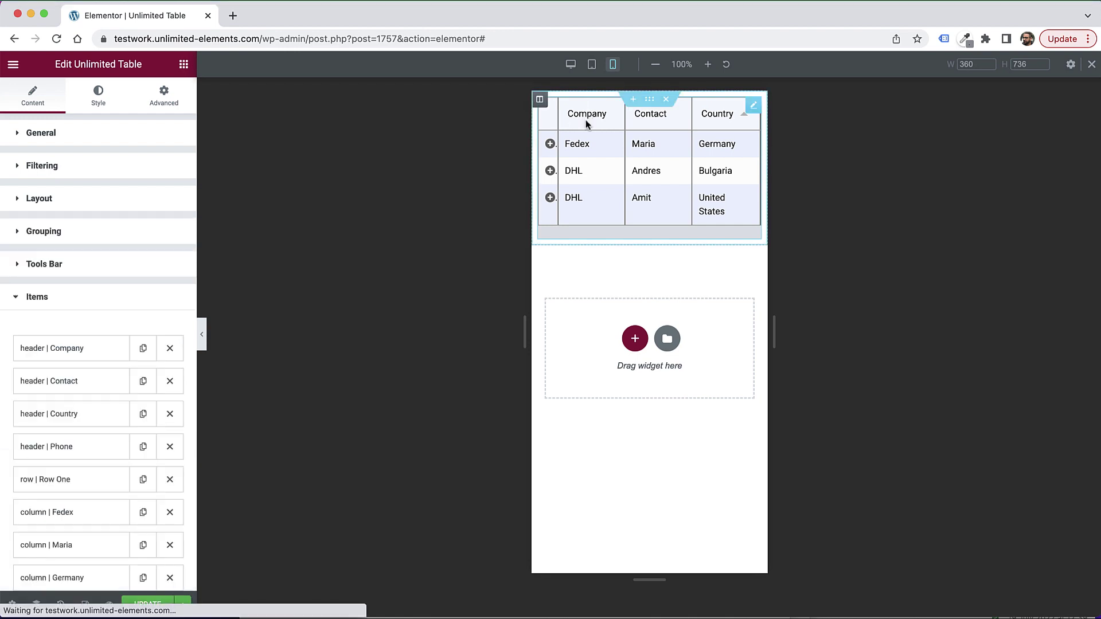
left_click(89, 354)
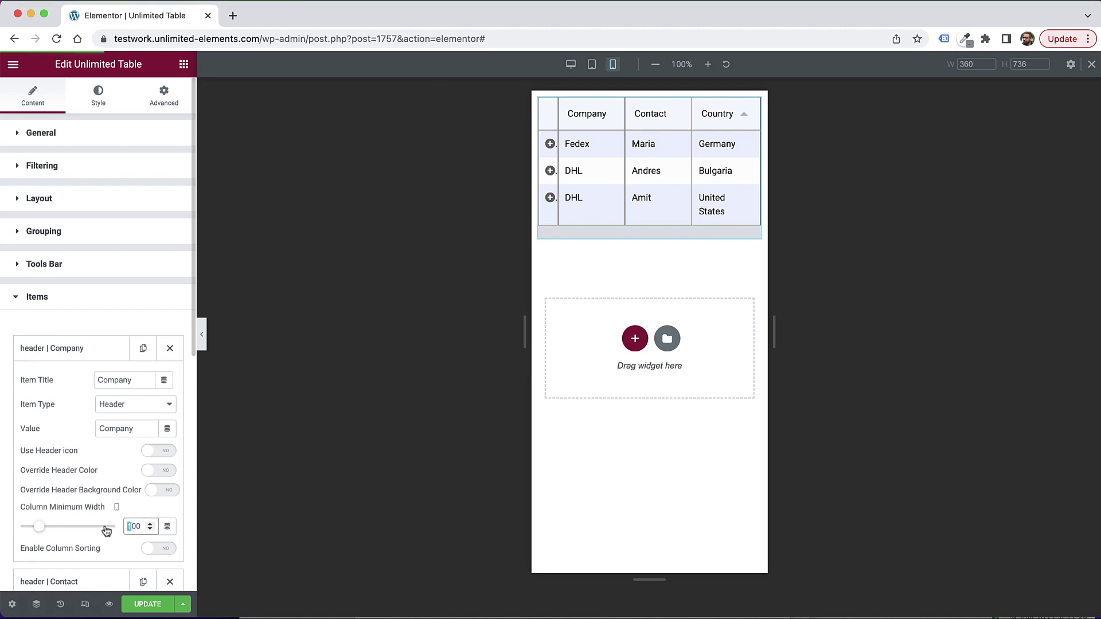
double_click(125, 528)
type("250")
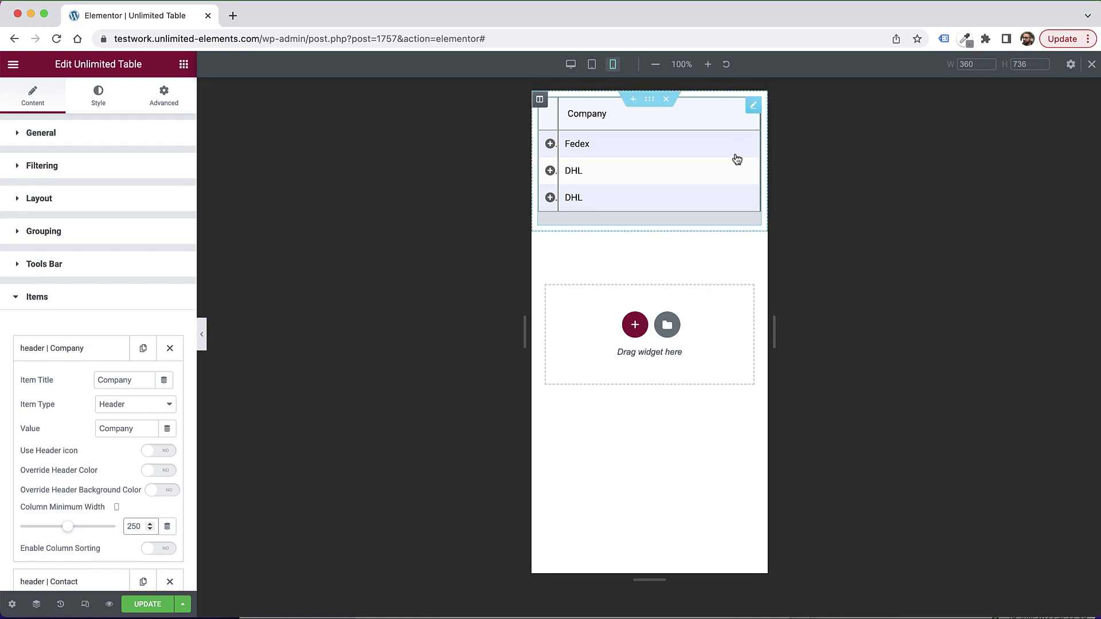
Step: Test expanding the Fedex and DHL row details on mobile, then return to 1380 px desktop preview
left_click(550, 144)
left_click(550, 145)
left_click(550, 145)
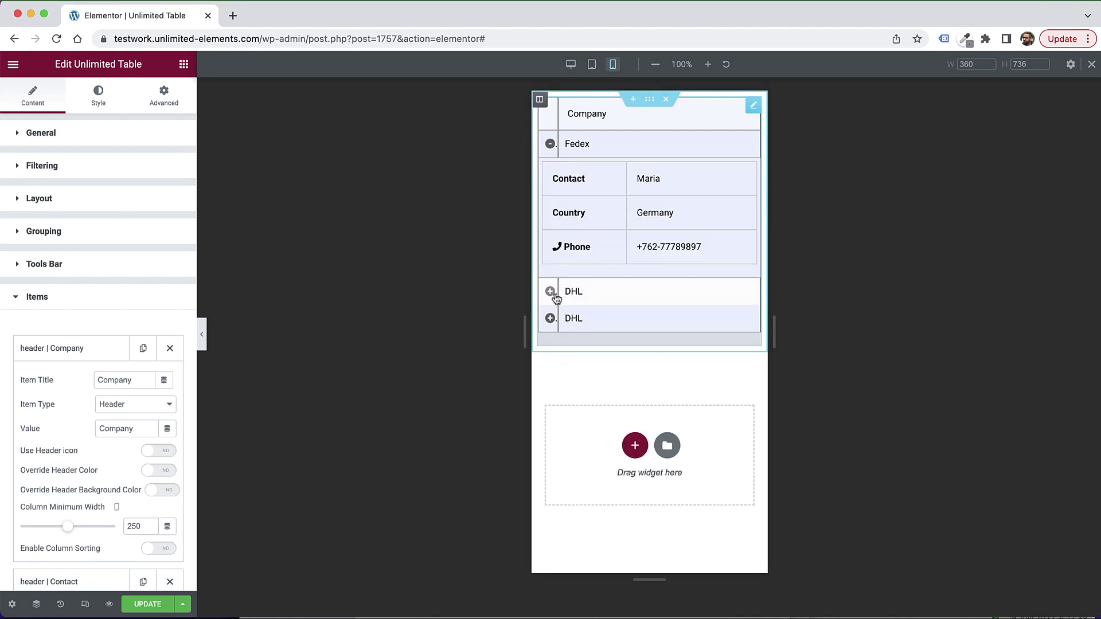
left_click(551, 146)
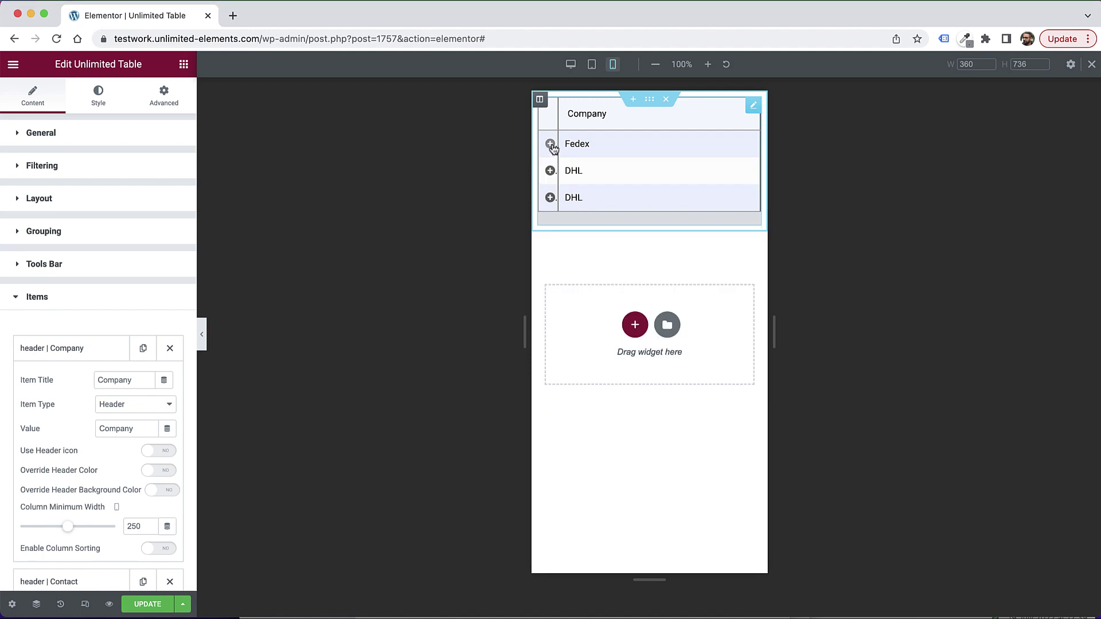
left_click(551, 144)
left_click(551, 145)
left_click(551, 171)
left_click(550, 172)
left_click(551, 145)
left_click(550, 145)
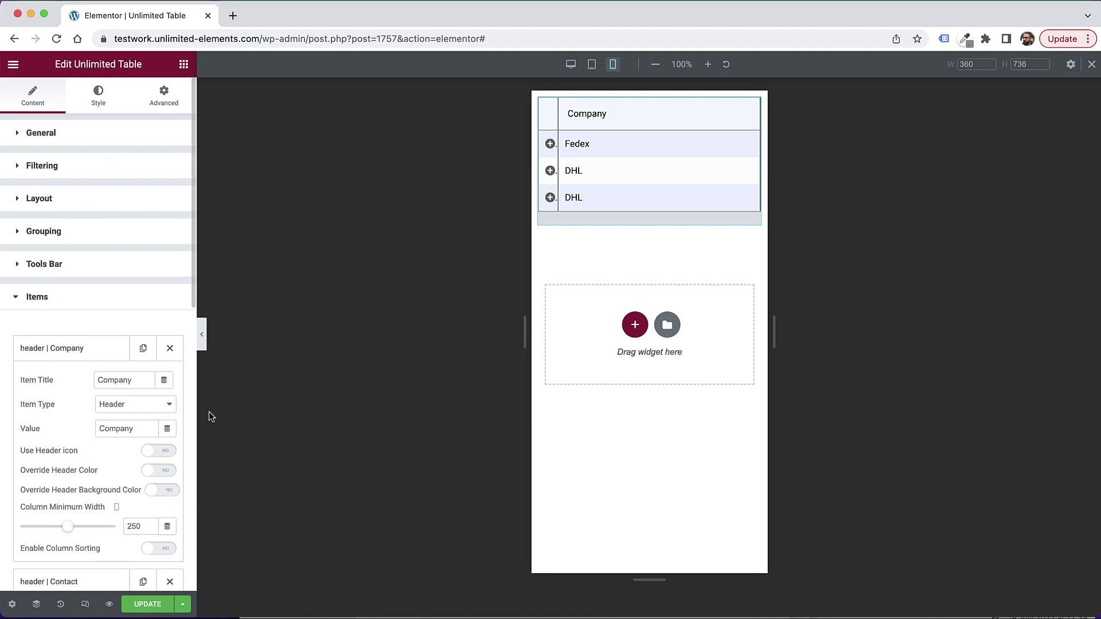
left_click(570, 64)
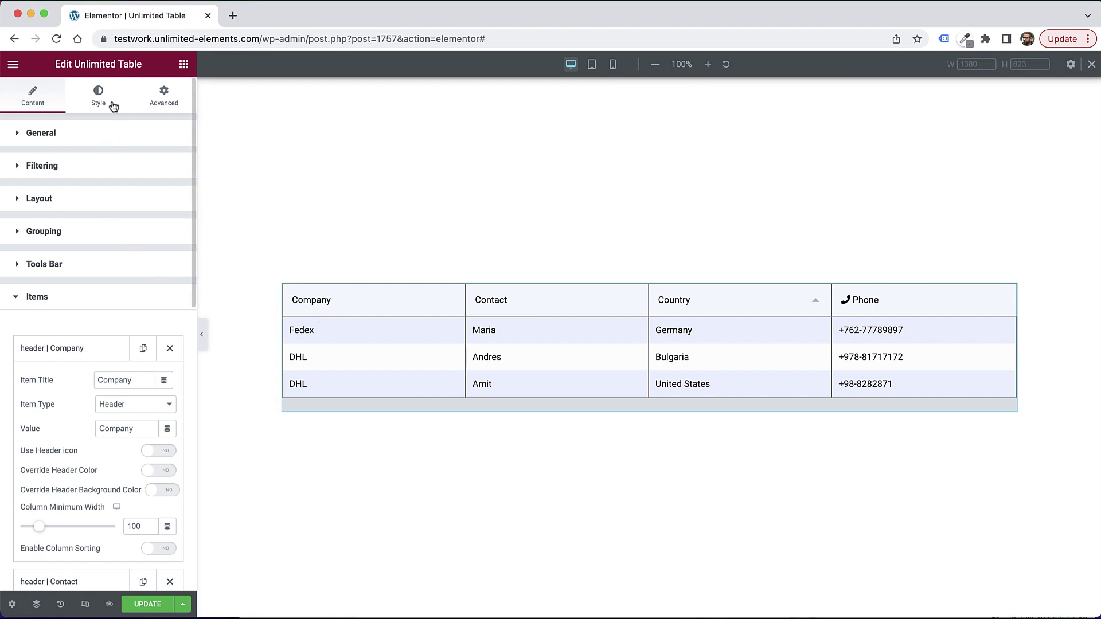
left_click(49, 202)
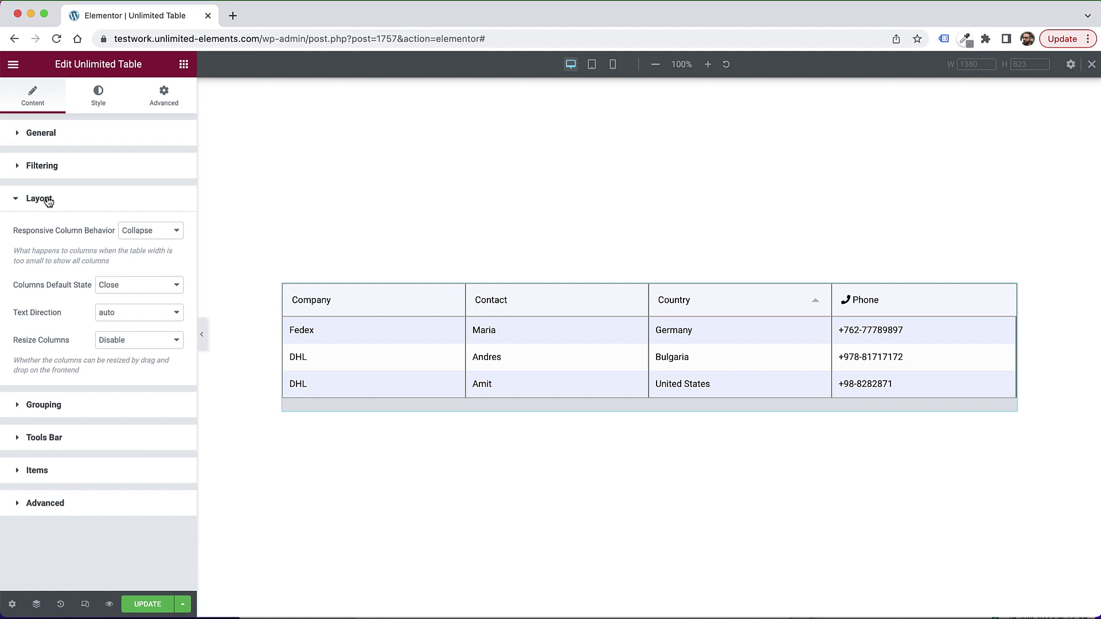
left_click(114, 289)
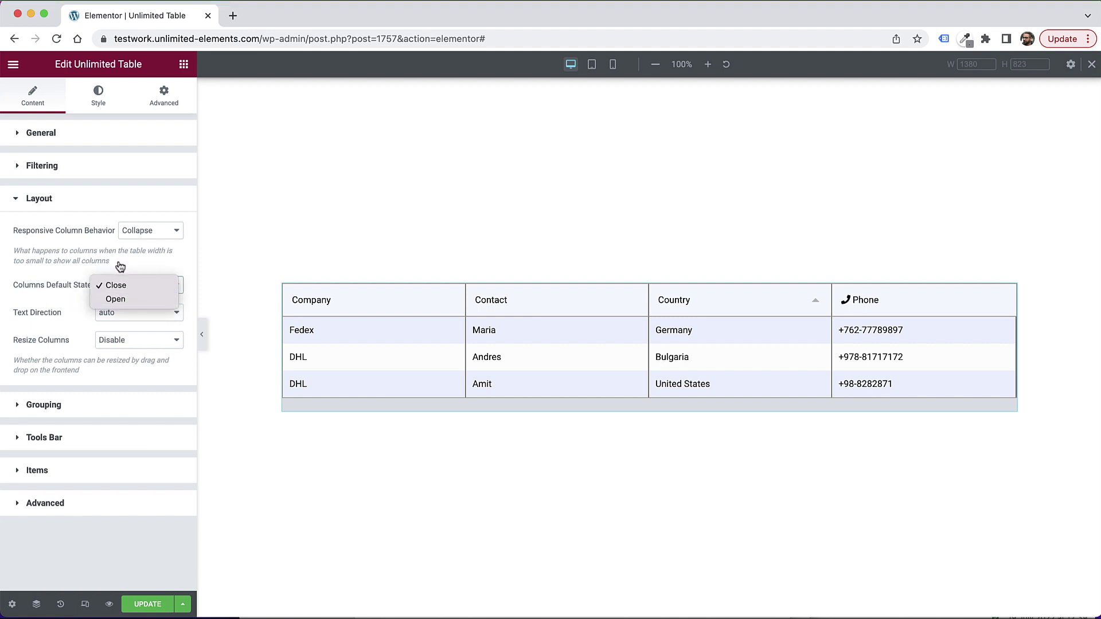
left_click(141, 267)
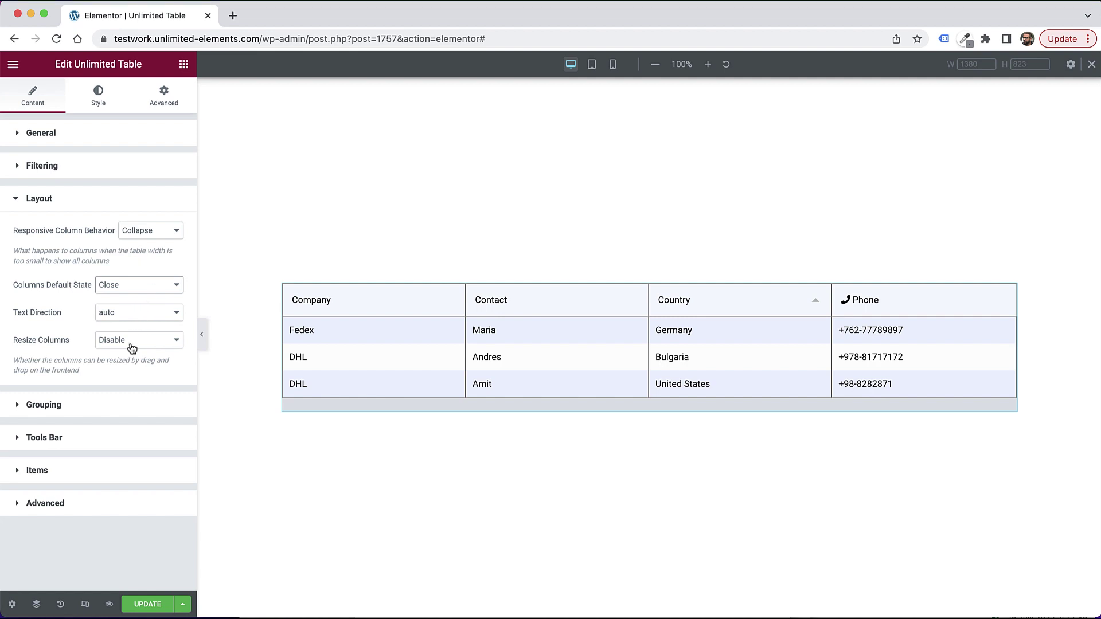
left_click(138, 315)
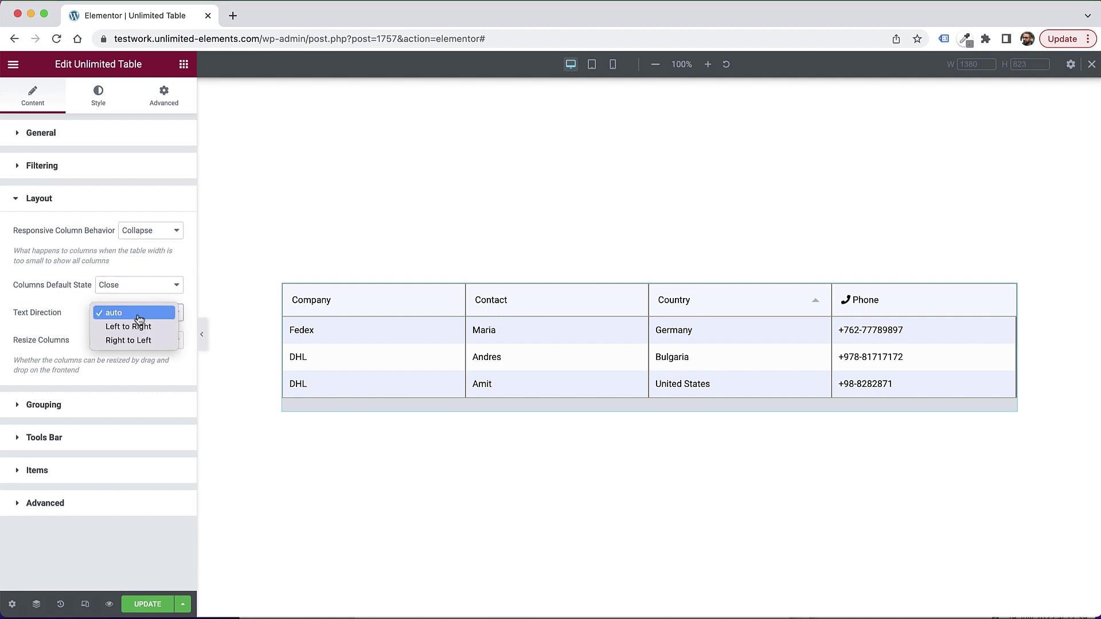
left_click(41, 334)
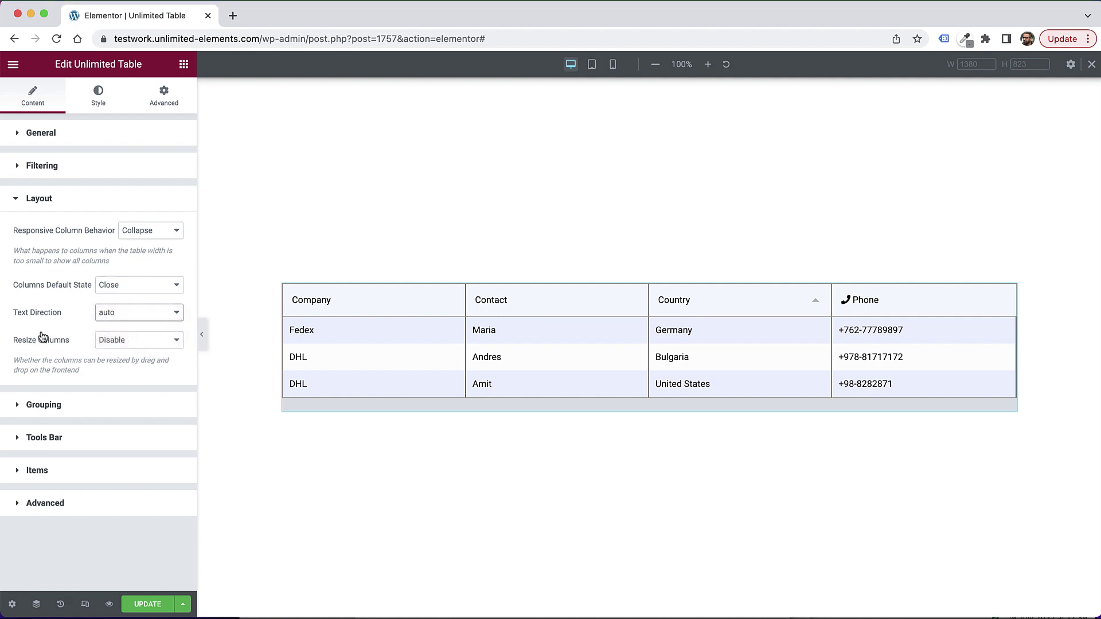
left_click(130, 350)
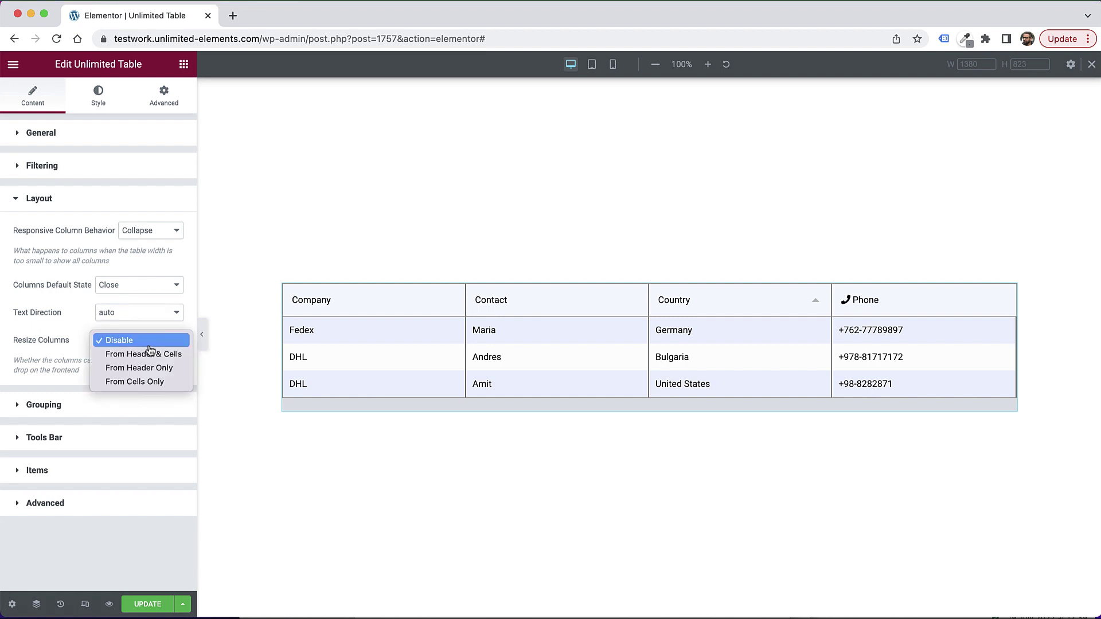
left_click(60, 329)
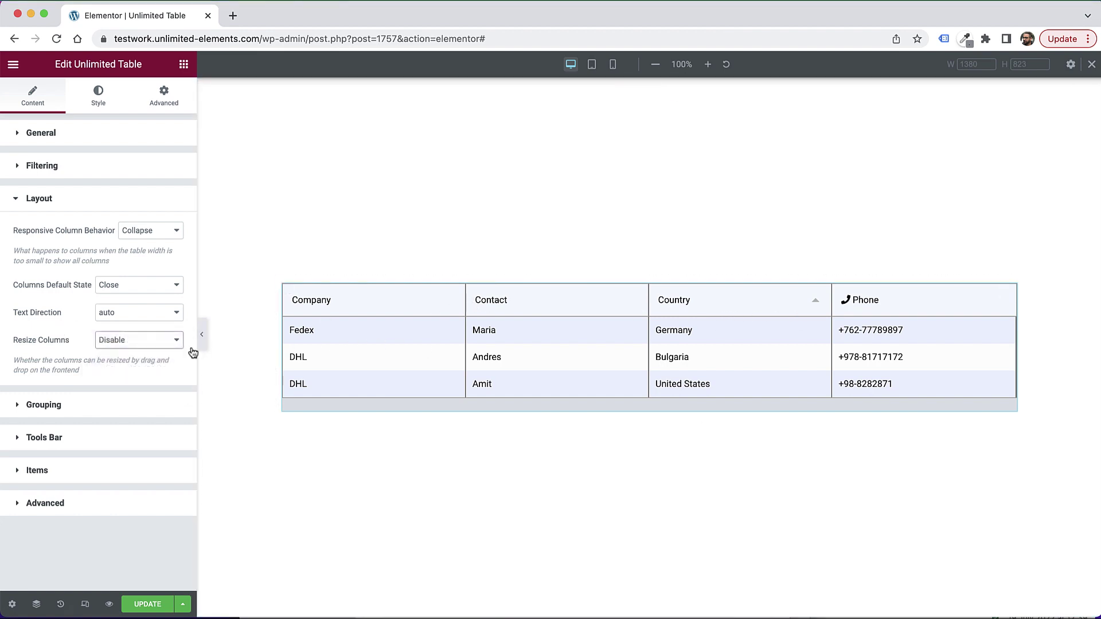
left_click(163, 345)
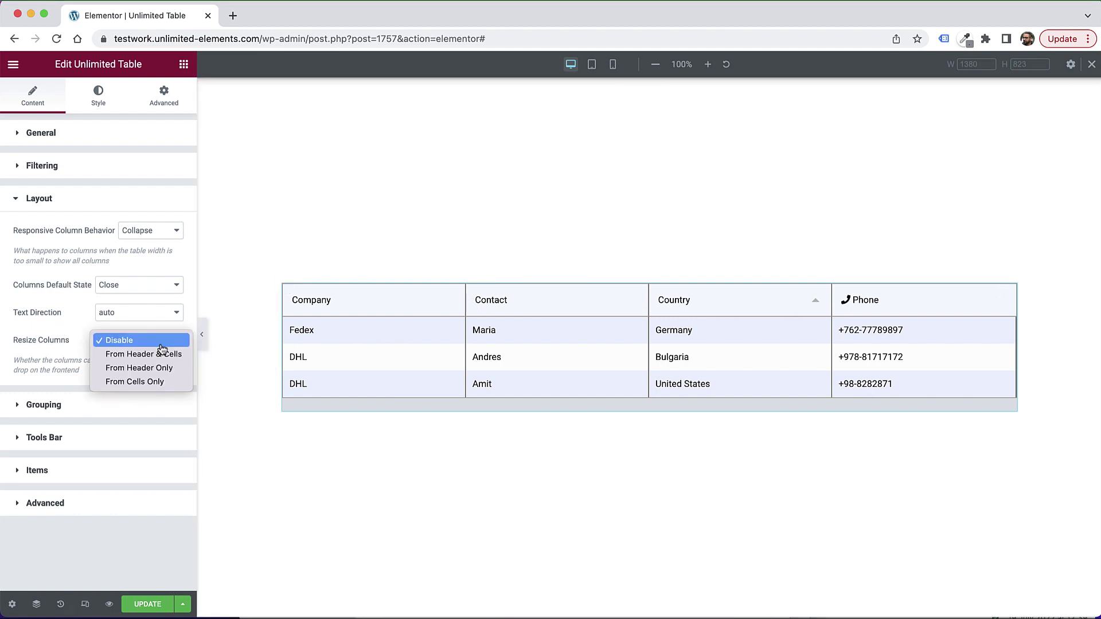
left_click(159, 371)
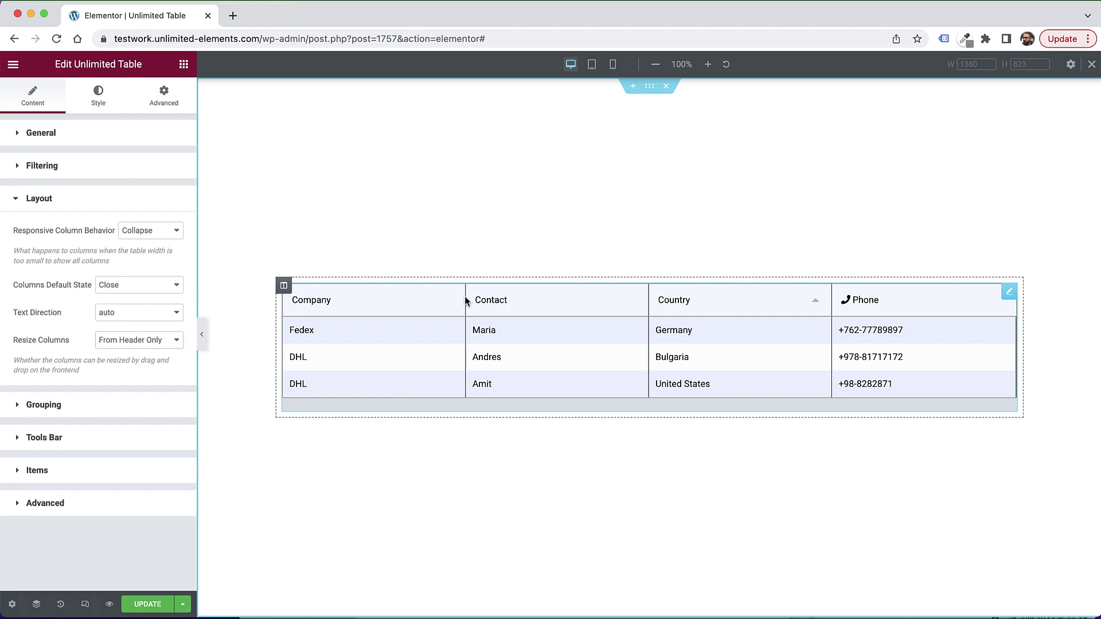
left_click_drag(464, 298, 455, 303)
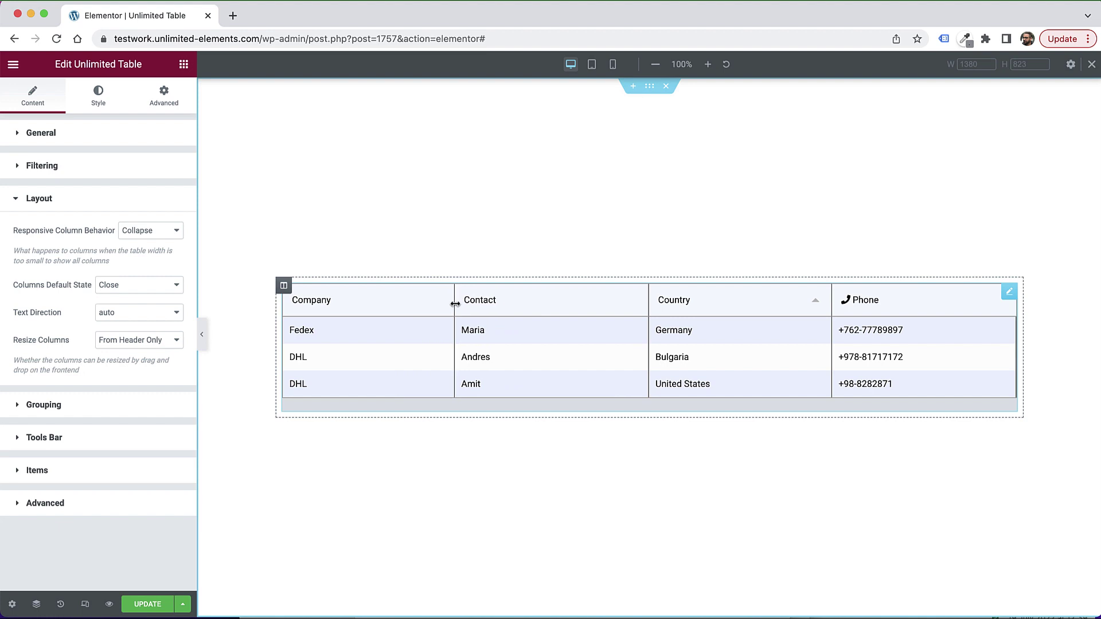
left_click(110, 311)
left_click(62, 336)
left_click(154, 342)
key("Escape")
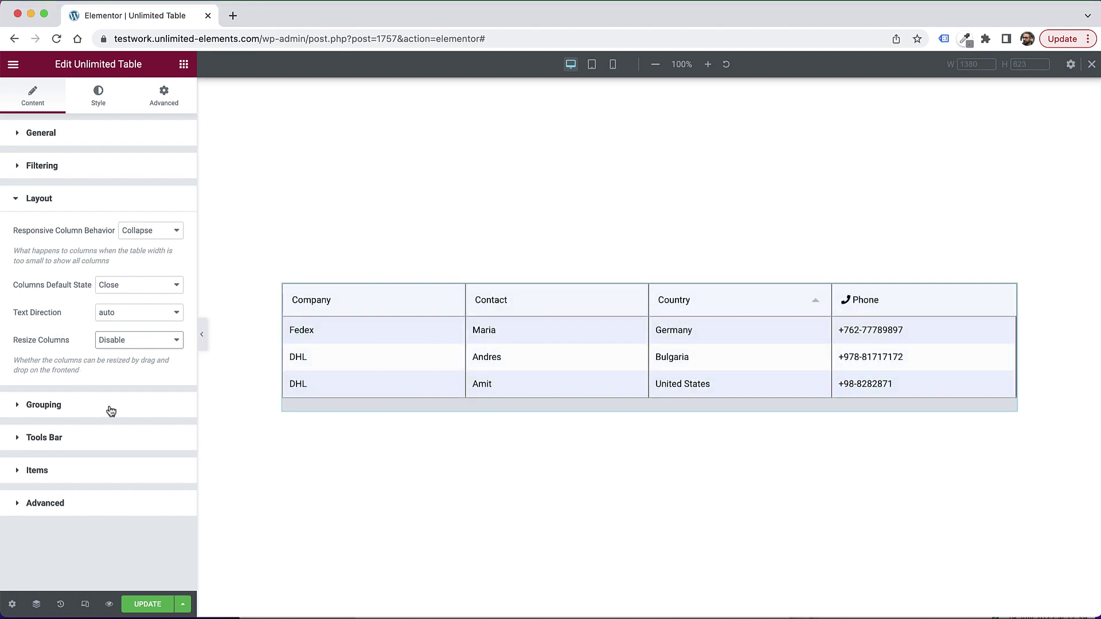
Step: Group rows by the Company column, toggle the Fedex group, then switch grouping off
left_click(73, 410)
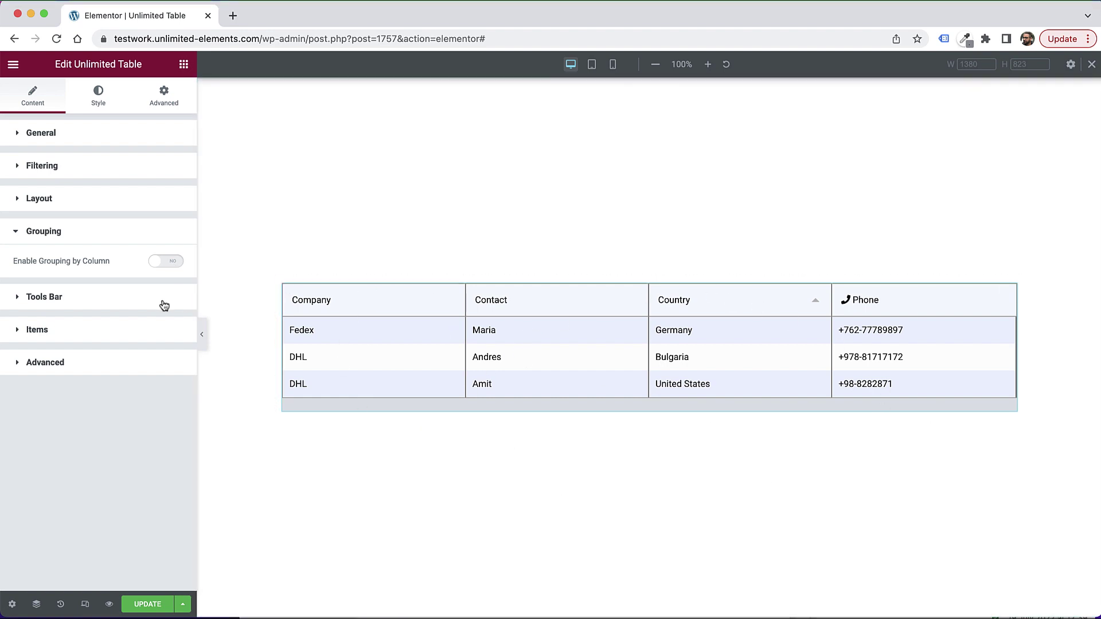
left_click(159, 266)
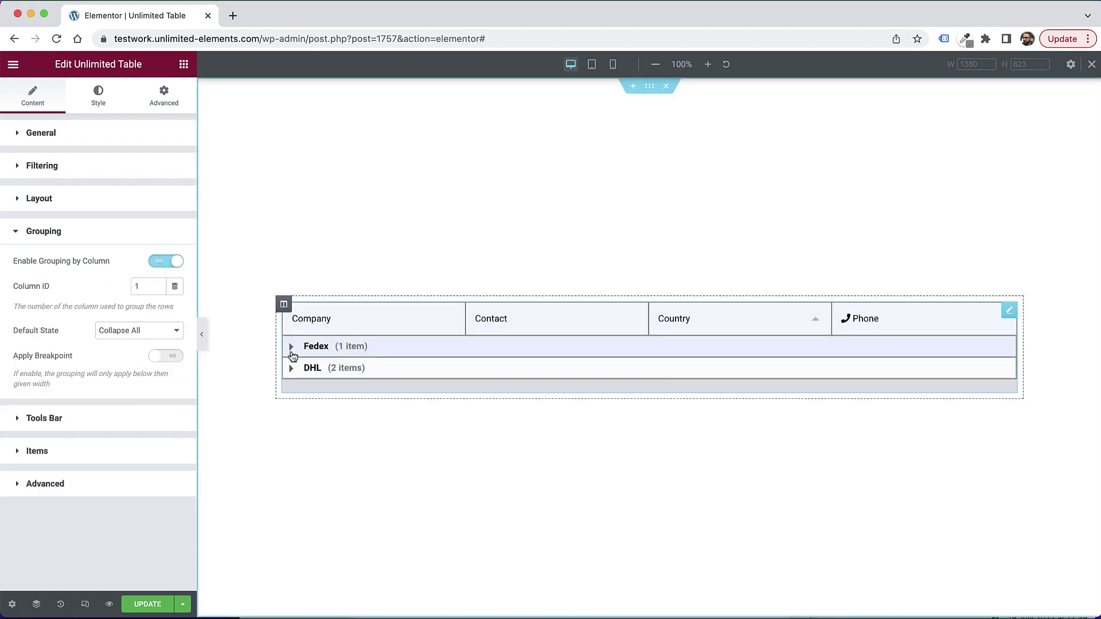
left_click(292, 351)
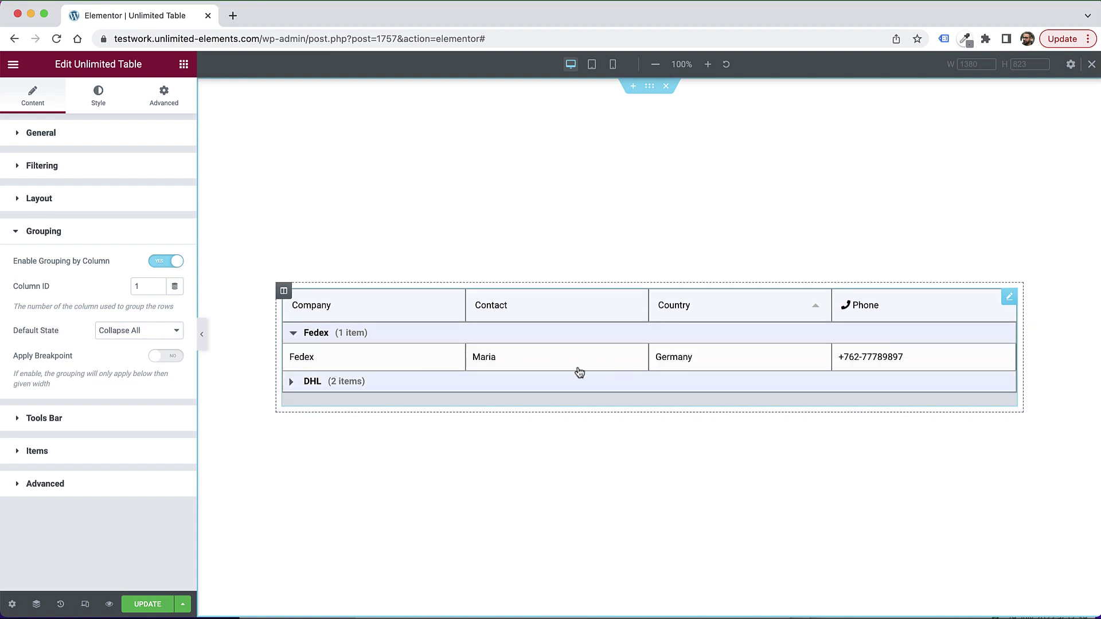
left_click(293, 333)
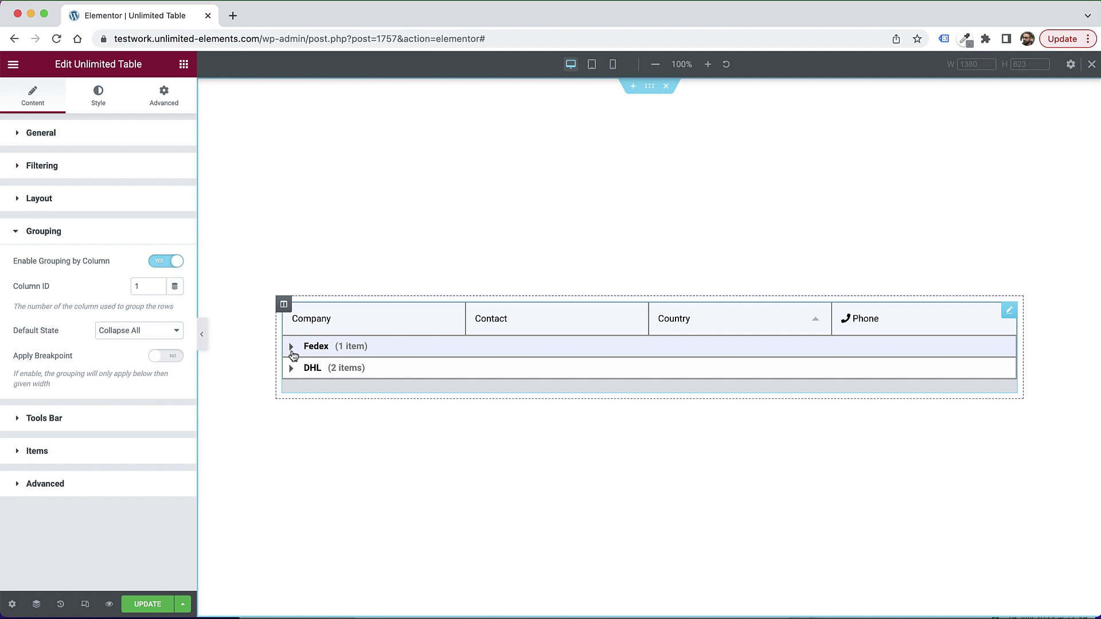
left_click(292, 352)
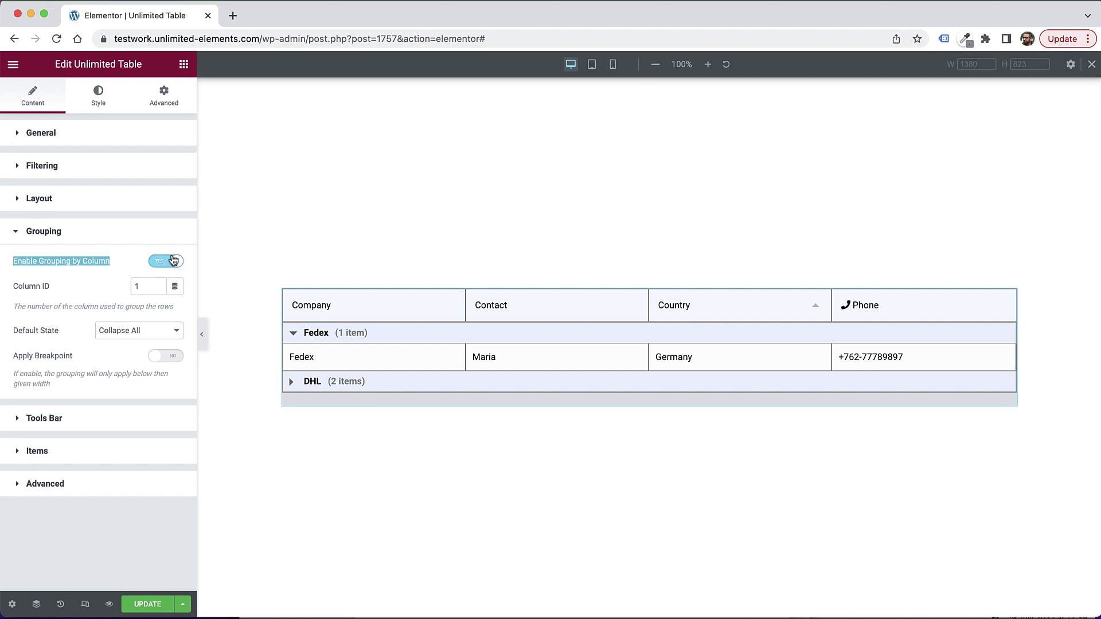
left_click(172, 261)
left_click(61, 300)
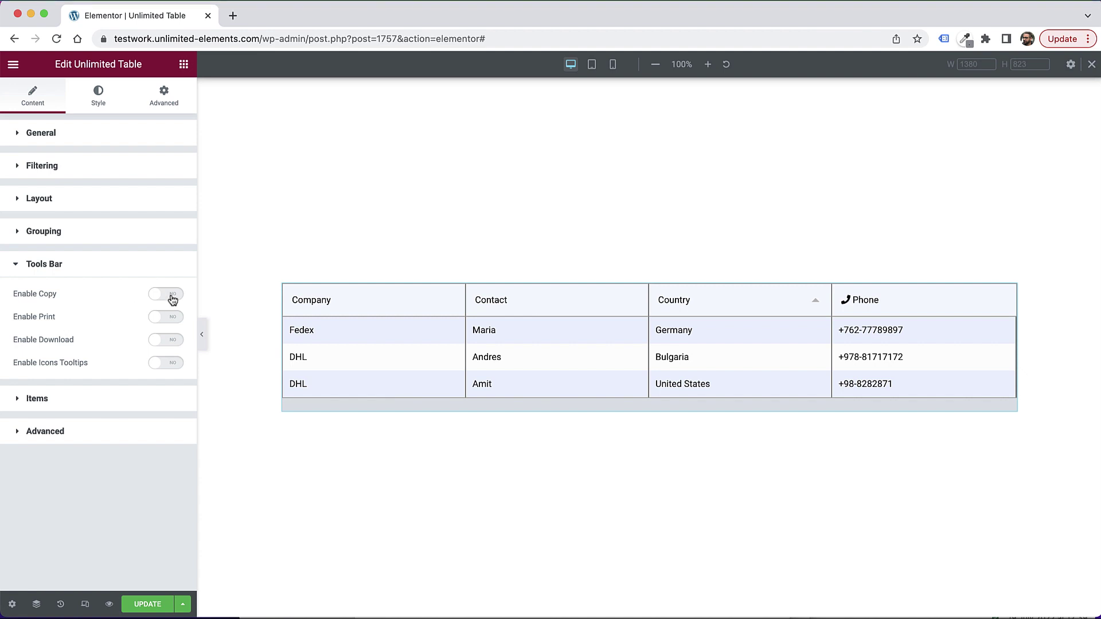
left_click(171, 294)
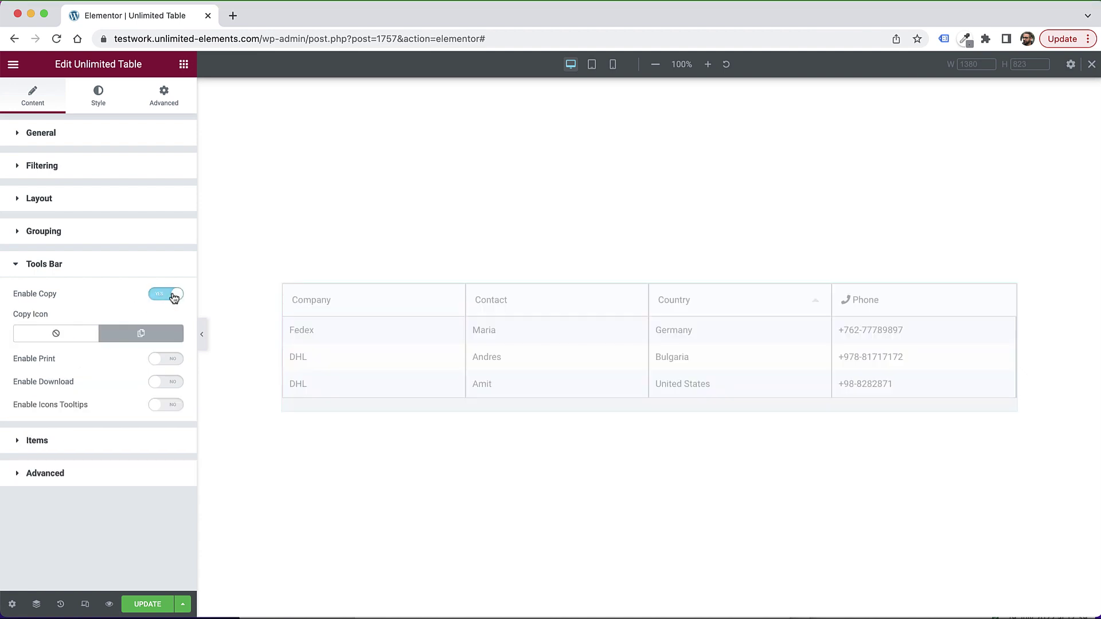
left_click(172, 359)
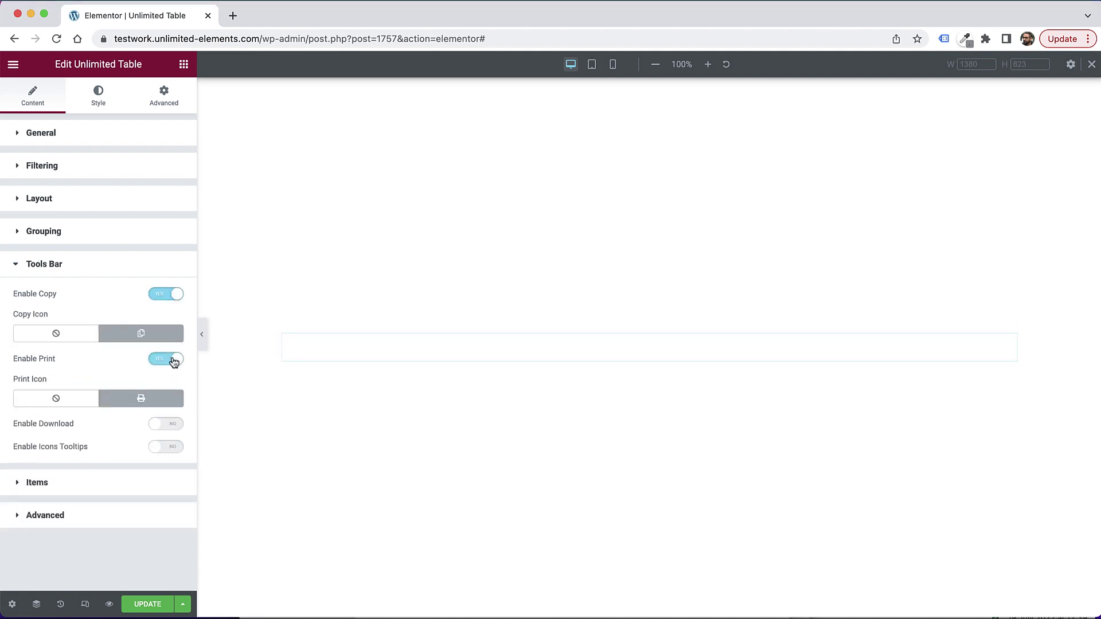
left_click(172, 424)
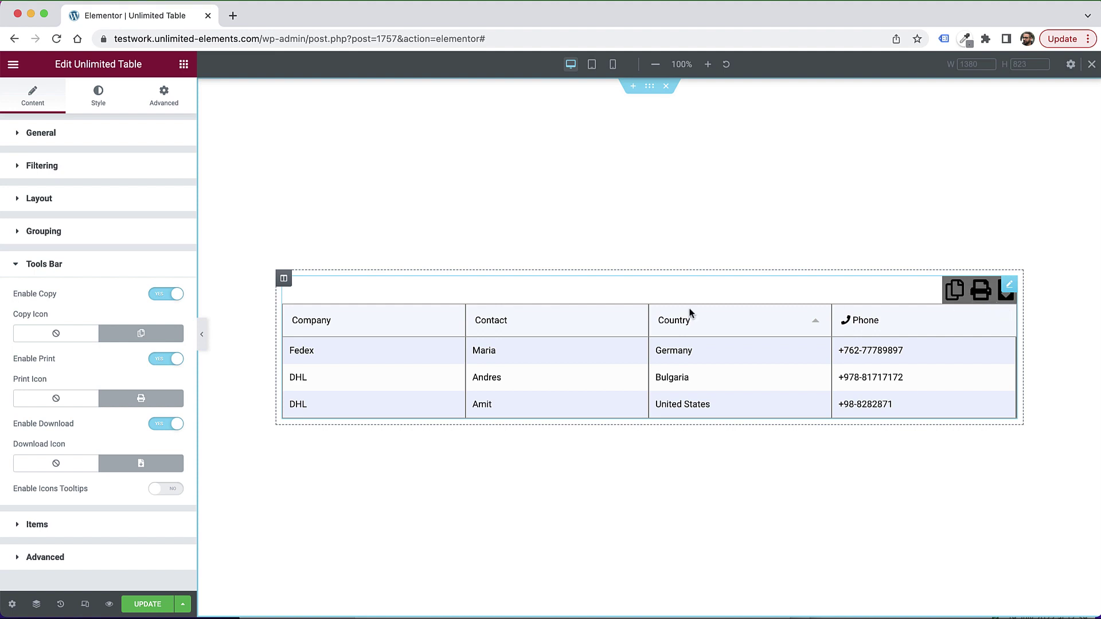
left_click(166, 265)
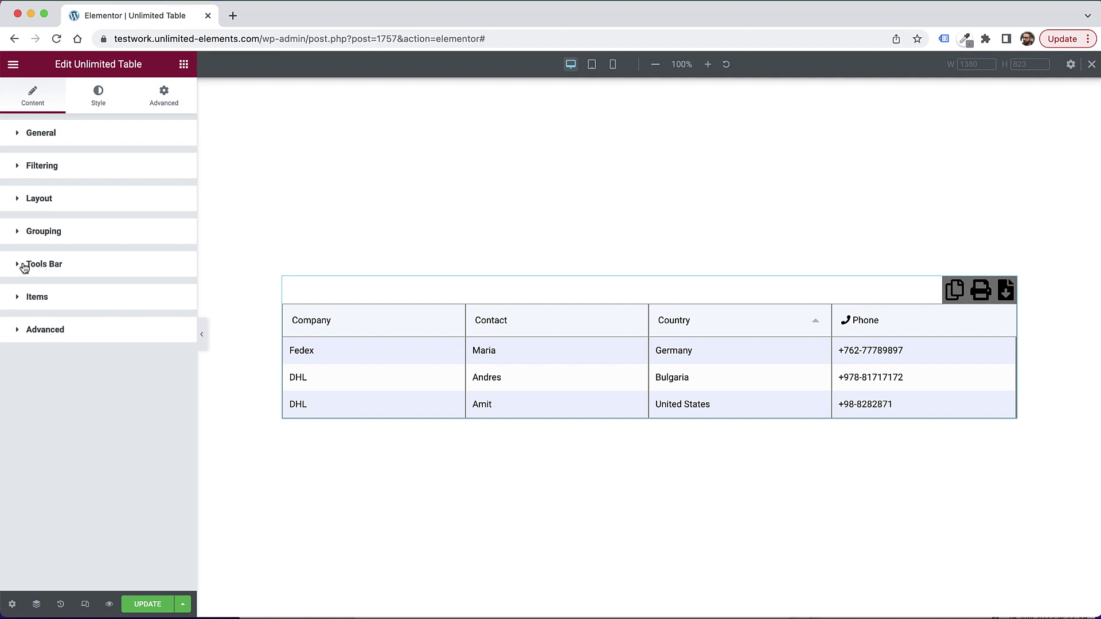
left_click(23, 266)
left_click(172, 296)
left_click(172, 317)
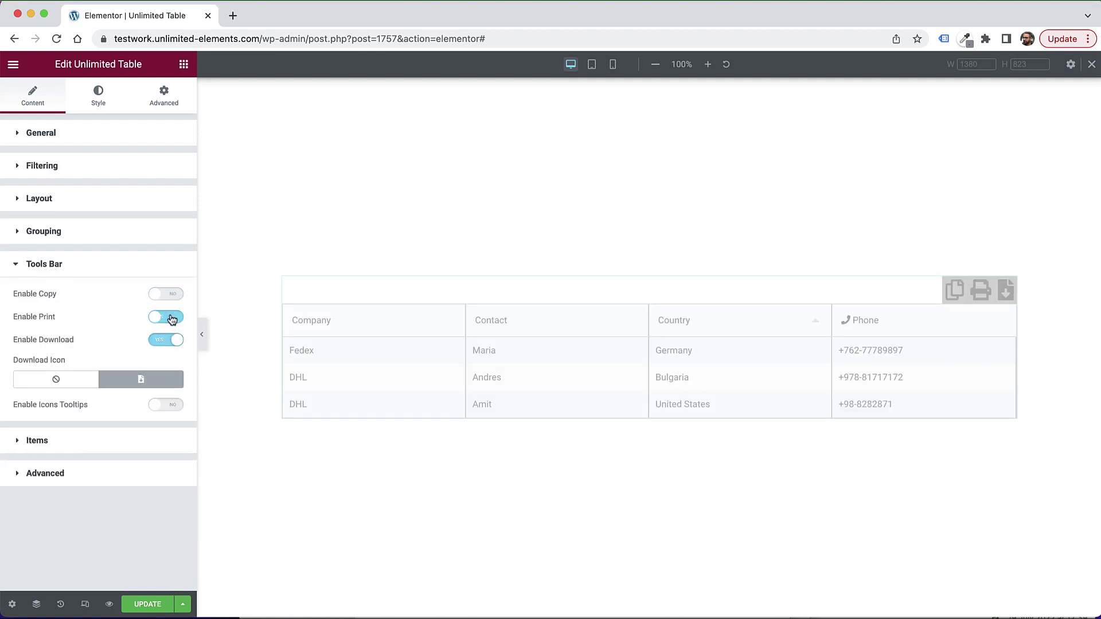
left_click(175, 340)
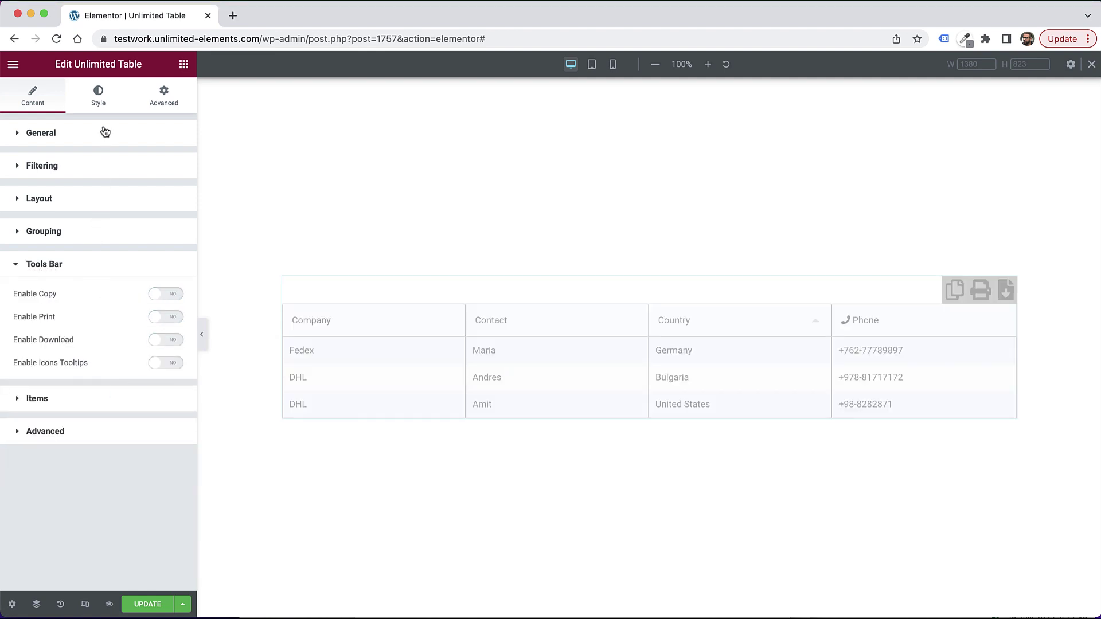
Step: Switch to the Style tab and review the Header styling: Inherit align, 10 padding, no border
left_click(101, 100)
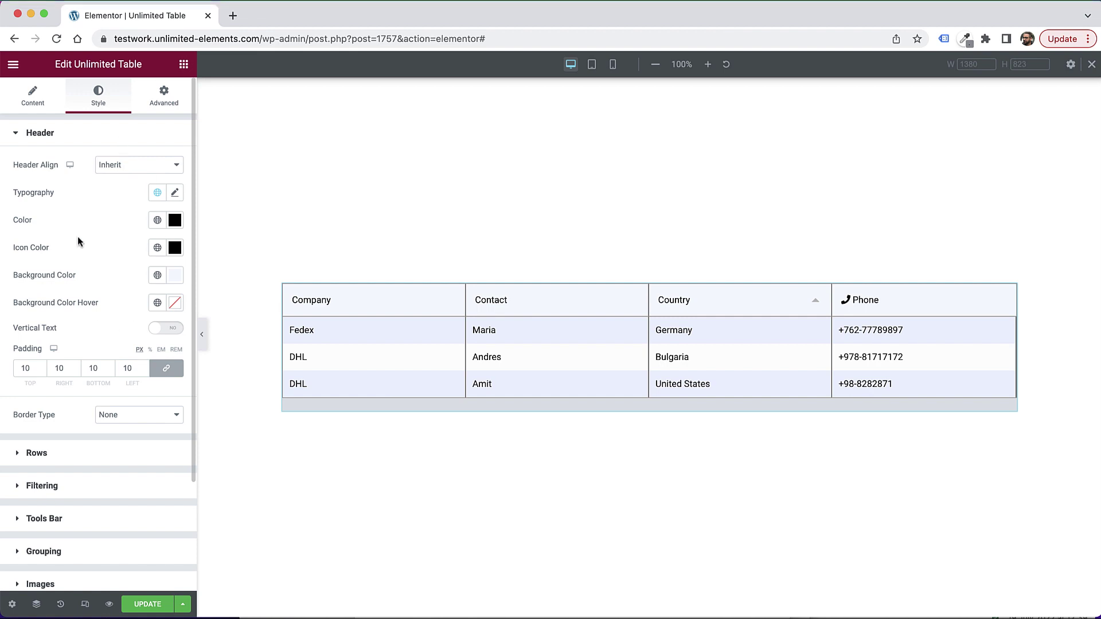
scroll(83, 230, "down", 3)
scroll(82, 227, "up", 1)
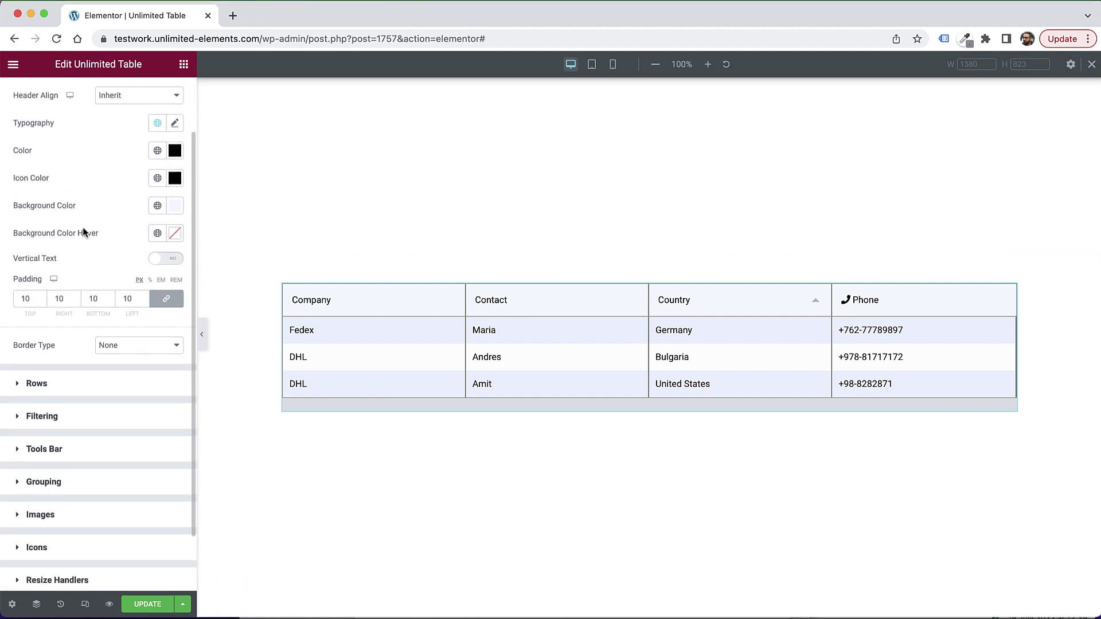
scroll(83, 227, "down", 3)
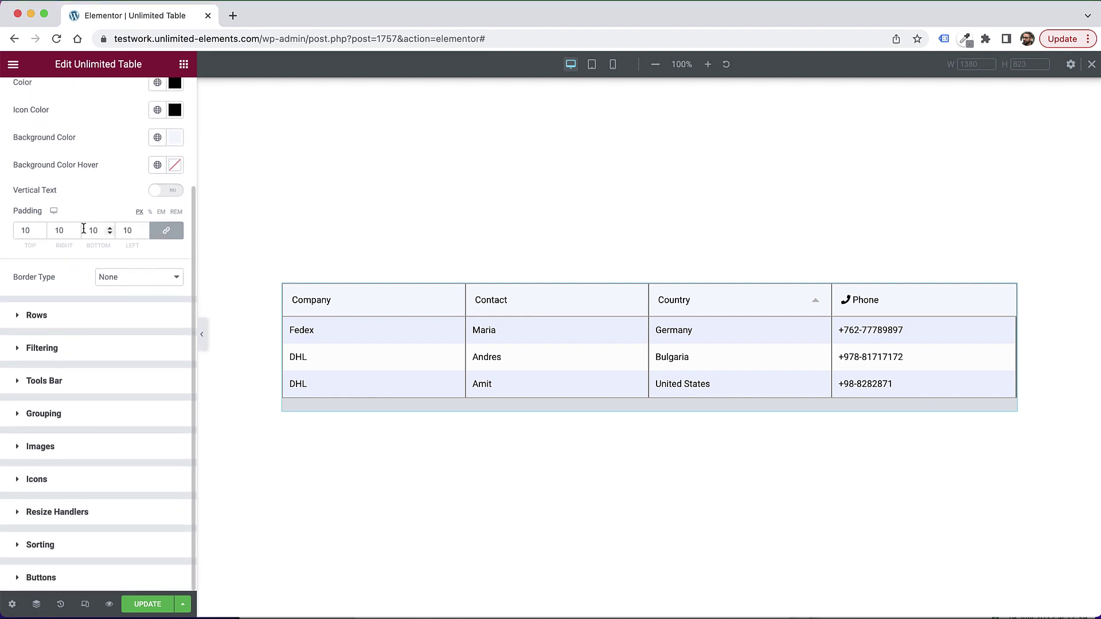
scroll(83, 229, "up", 5)
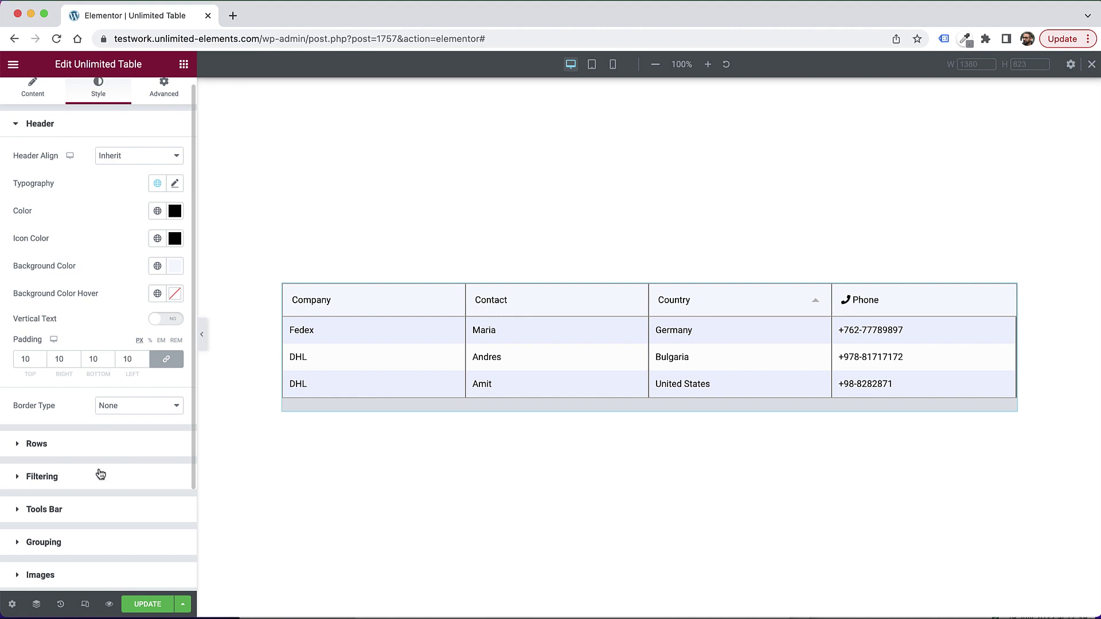
Step: In Rows style, set Background Color (Odd Rows) to white #FFFFFF
left_click(52, 453)
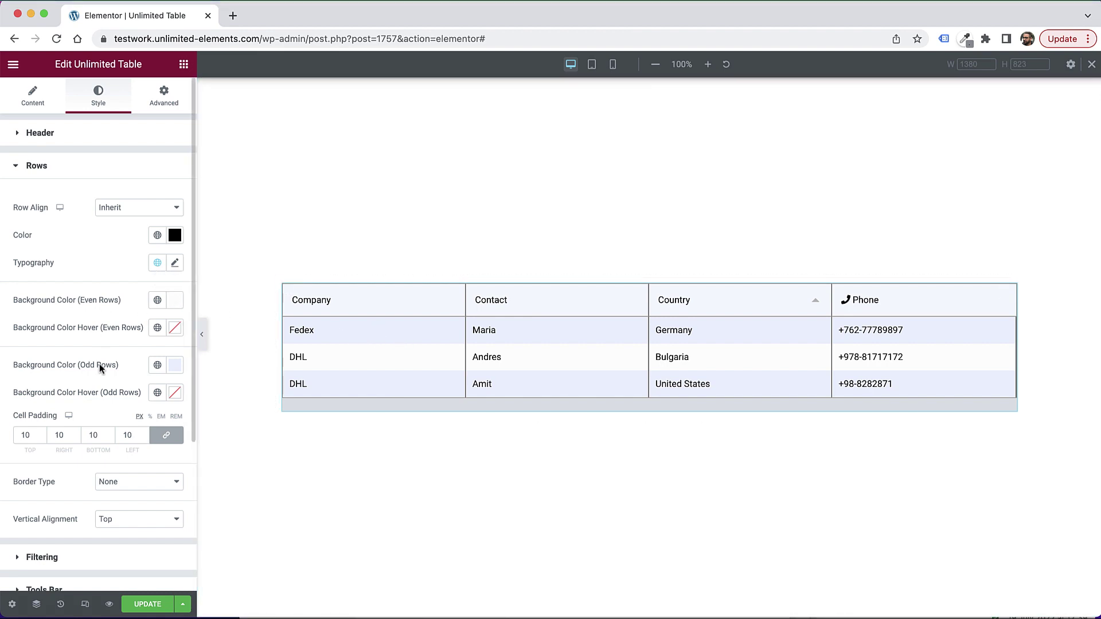
left_click(174, 365)
mouse_move(34, 422)
left_mouse_down()
mouse_move(27, 434)
mouse_move(33, 425)
left_mouse_up()
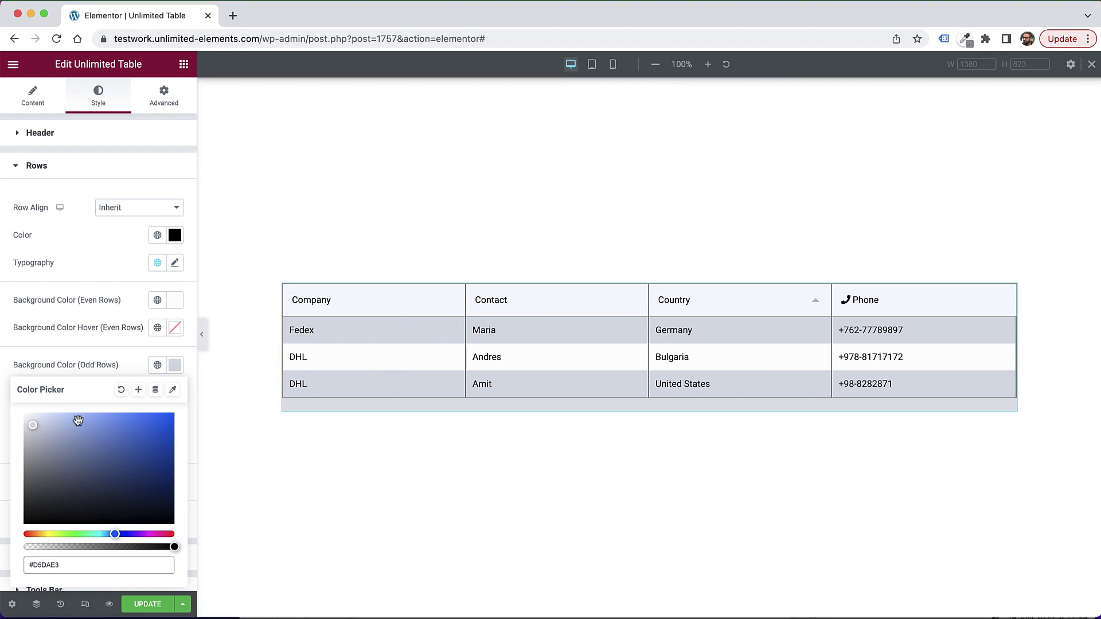
left_click_drag(74, 423, 1, 407)
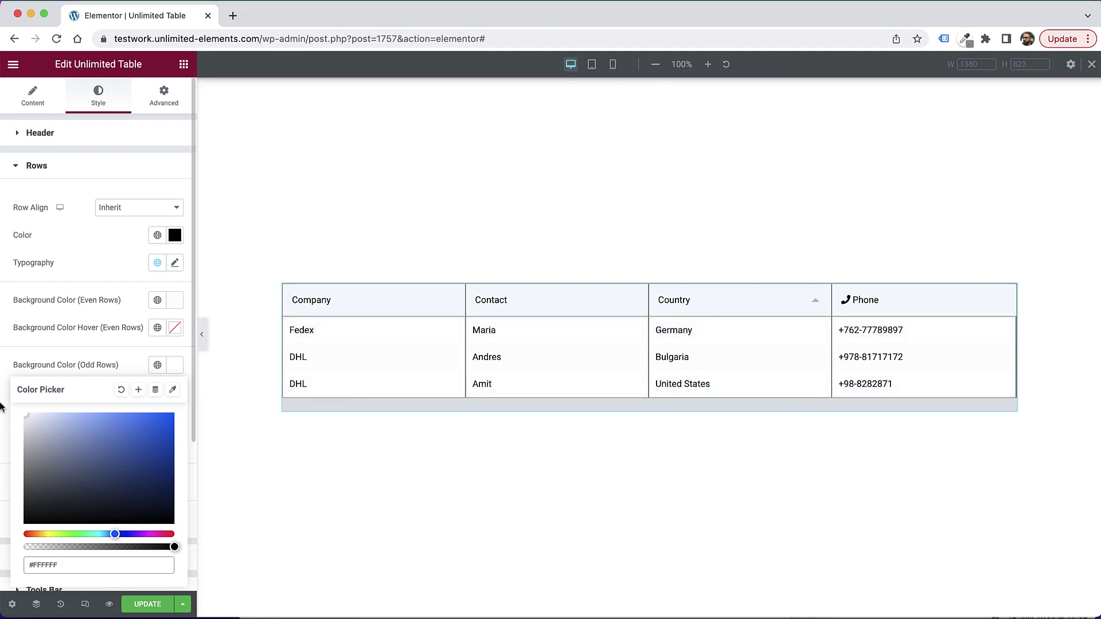
left_click(50, 345)
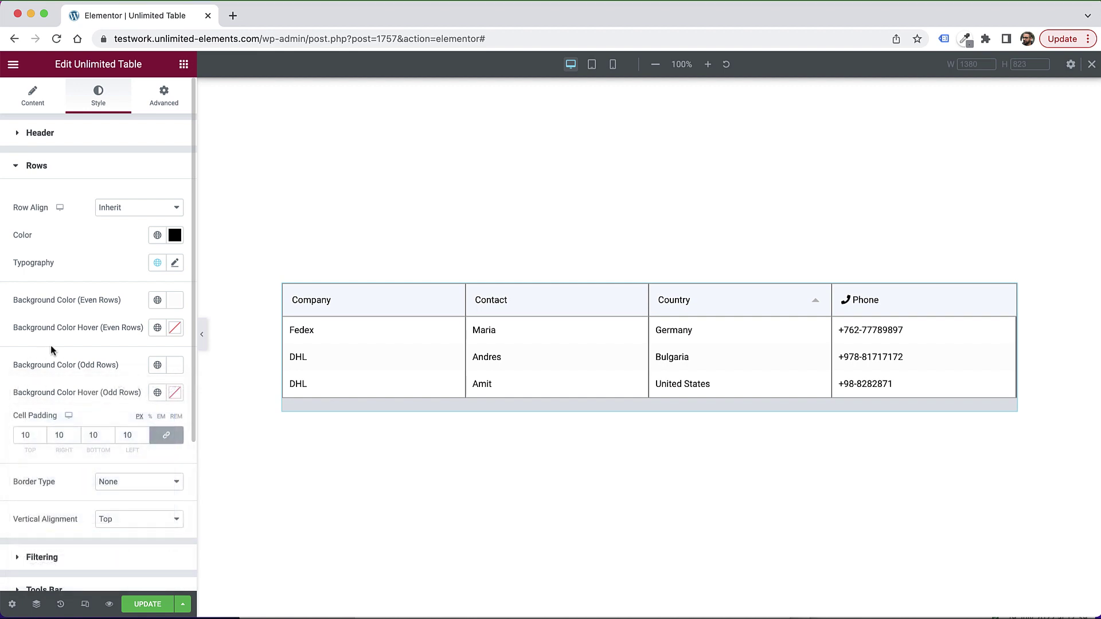